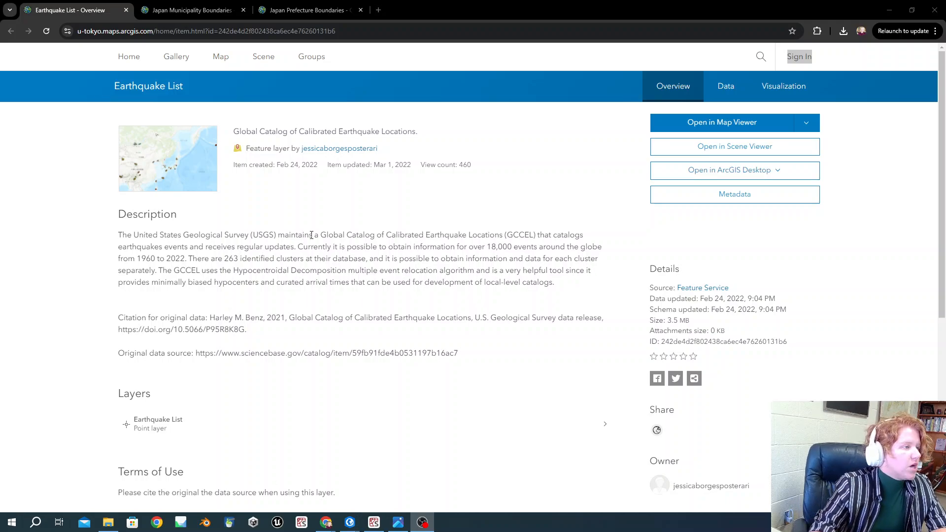
- Review the Earthquake List item page, including its description, data citation, update date, credits and service URL
{"action": "scroll", "coordinate": [486, 304], "scroll_direction": "down", "scroll_amount": 4}
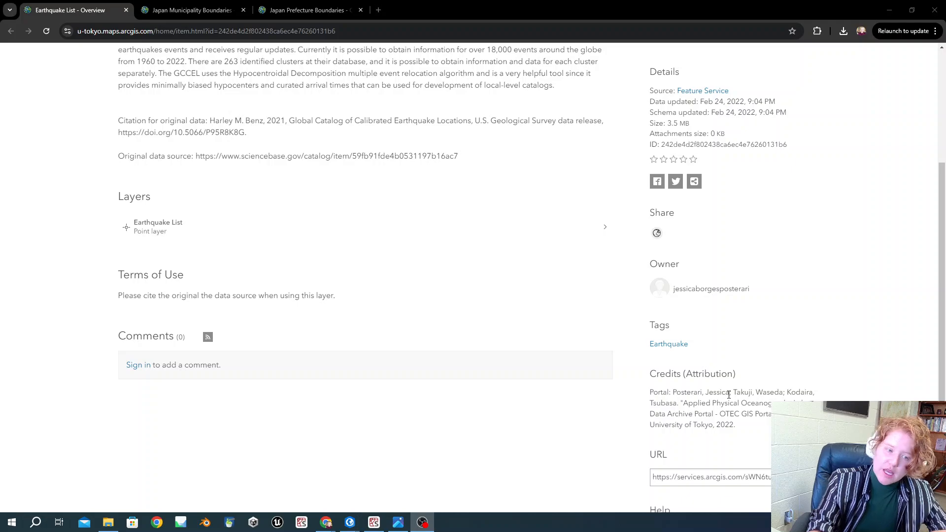
{"action": "scroll", "coordinate": [183, 245], "scroll_direction": "up", "scroll_amount": 2}
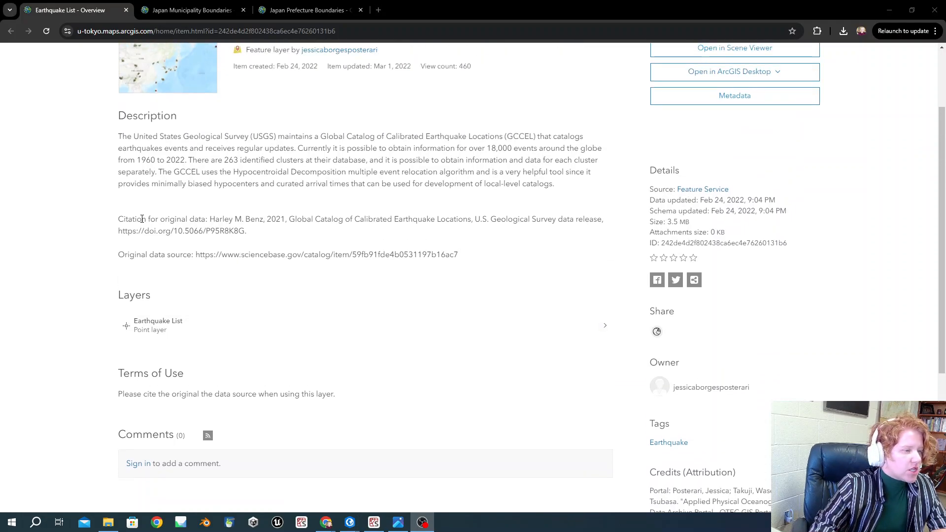
{"action": "left_click_drag", "start_coordinate": [290, 218], "coordinate": [277, 243]}
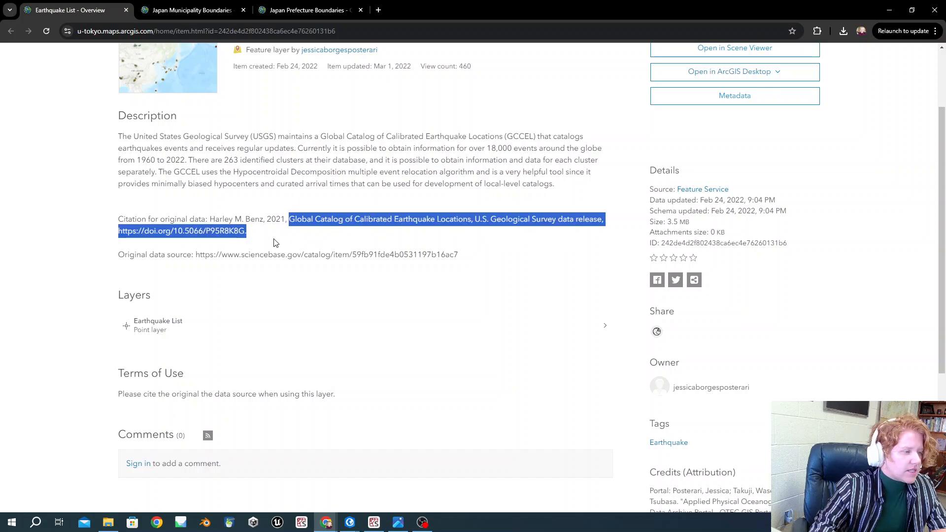
{"action": "scroll", "coordinate": [368, 266], "scroll_direction": "up", "scroll_amount": 2}
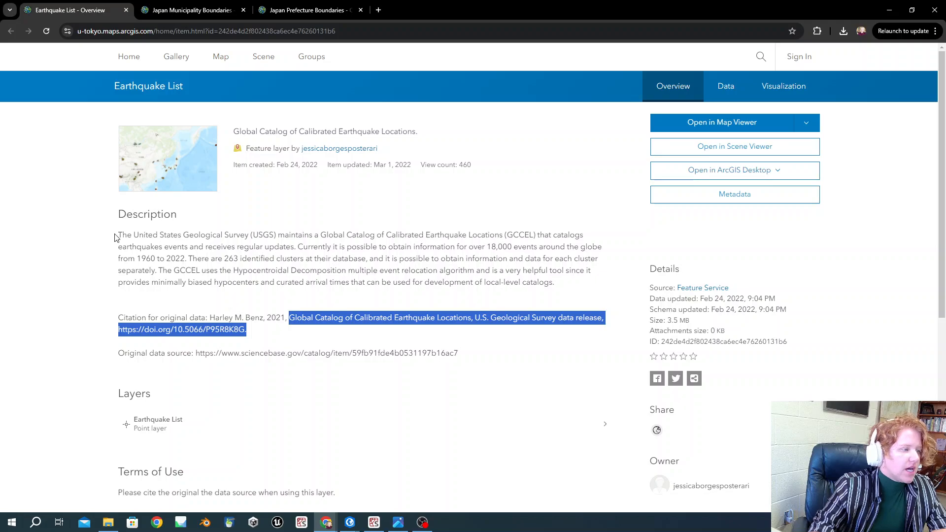
{"action": "left_click_drag", "start_coordinate": [144, 236], "coordinate": [192, 259]}
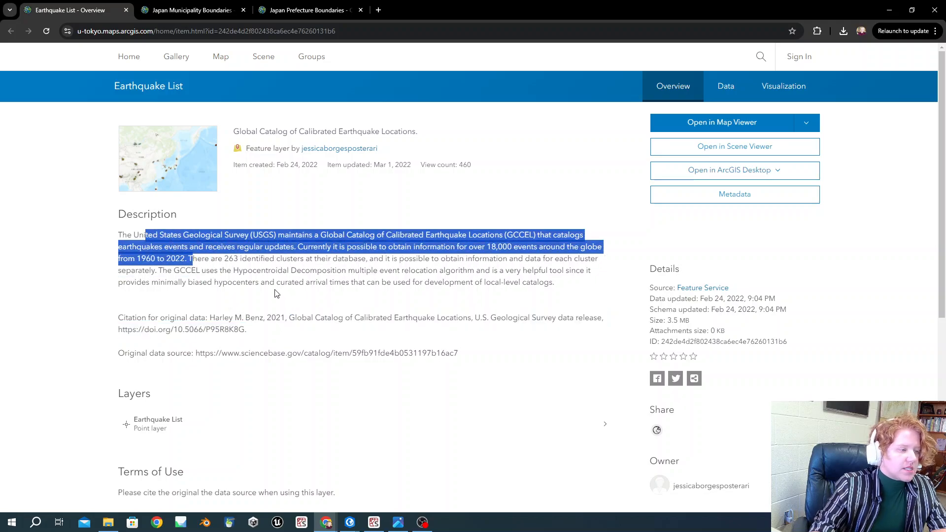
{"action": "left_click", "coordinate": [246, 257]}
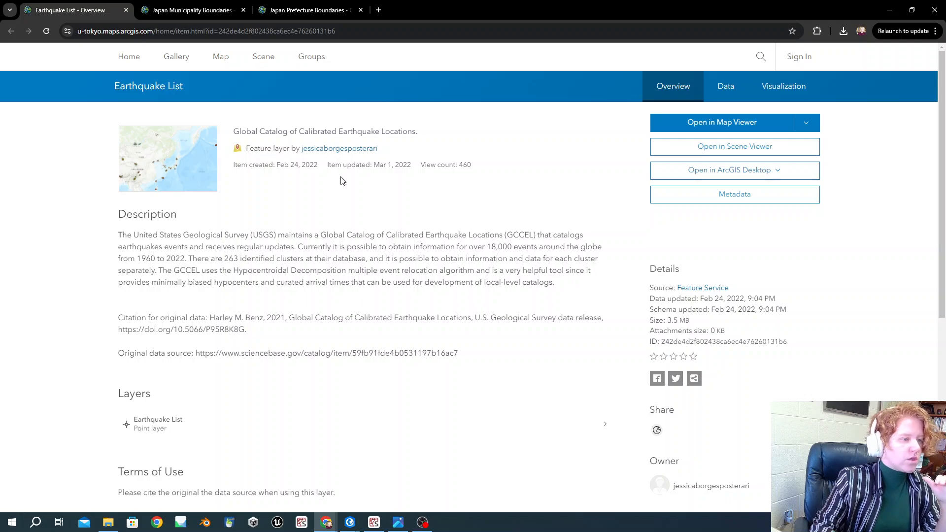
{"action": "left_click_drag", "start_coordinate": [366, 166], "coordinate": [413, 167]}
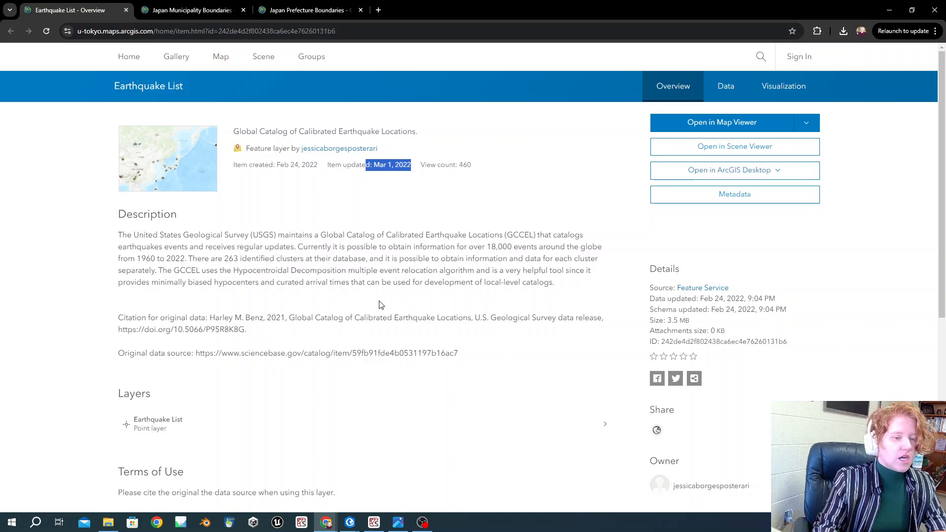
{"action": "scroll", "coordinate": [381, 305], "scroll_direction": "down", "scroll_amount": 6}
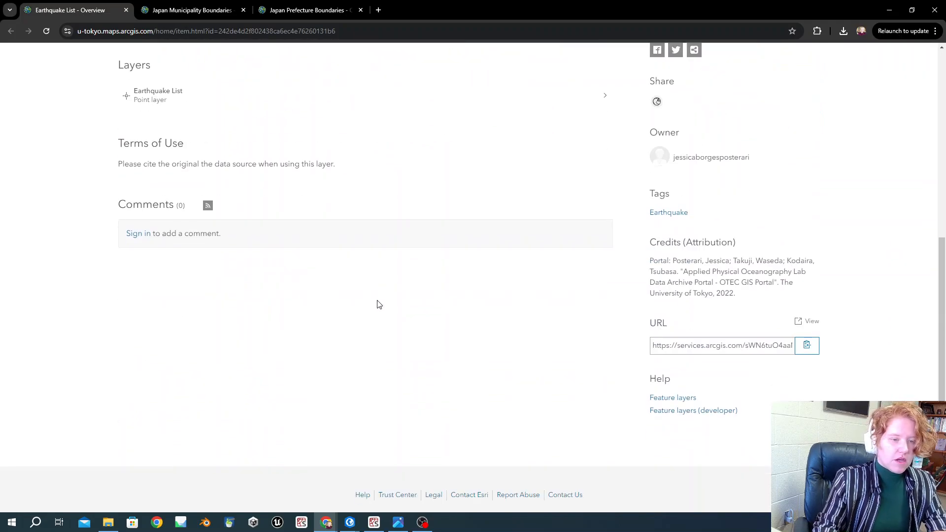
{"action": "scroll", "coordinate": [344, 273], "scroll_direction": "up", "scroll_amount": 4}
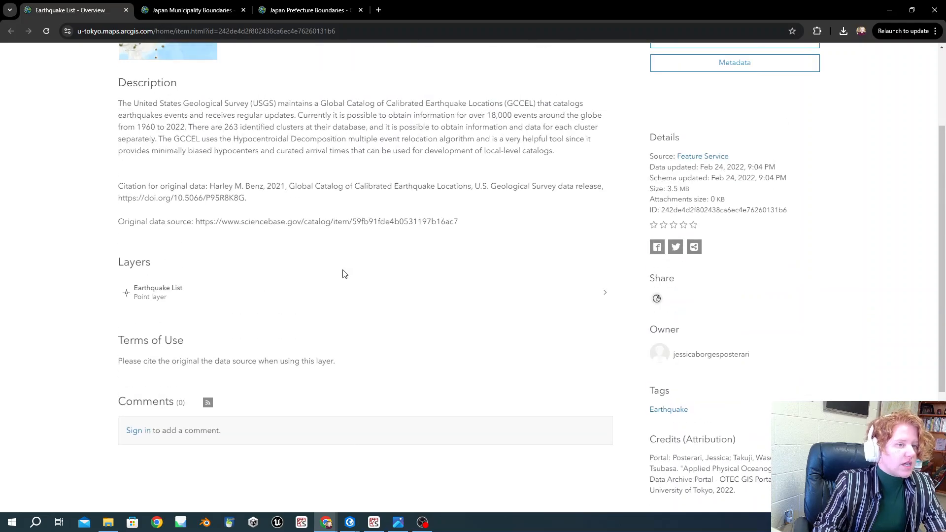
{"action": "scroll", "coordinate": [345, 272], "scroll_direction": "down", "scroll_amount": 2}
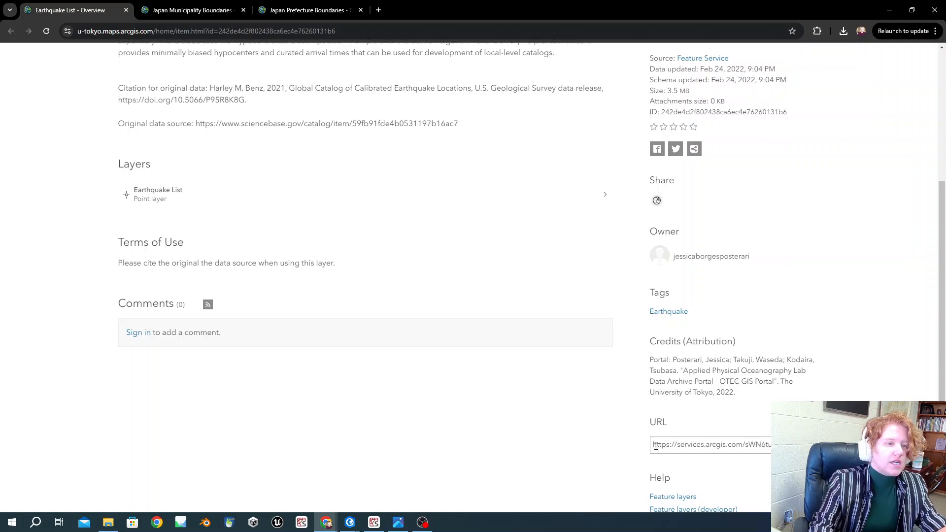
{"action": "scroll", "coordinate": [706, 383], "scroll_direction": "up", "scroll_amount": 5}
{"action": "scroll", "coordinate": [542, 443], "scroll_direction": "down", "scroll_amount": 1}
- Switch to the GHY 210 - Layouts project in ArcGIS Pro and bring up the map commands
{"action": "mouse_move", "coordinate": [347, 525]}
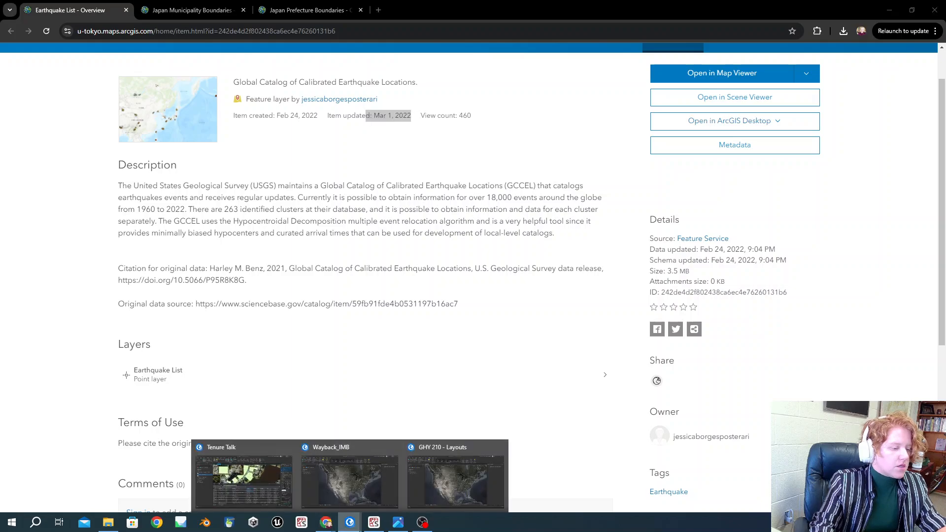
{"action": "left_click", "coordinate": [491, 467]}
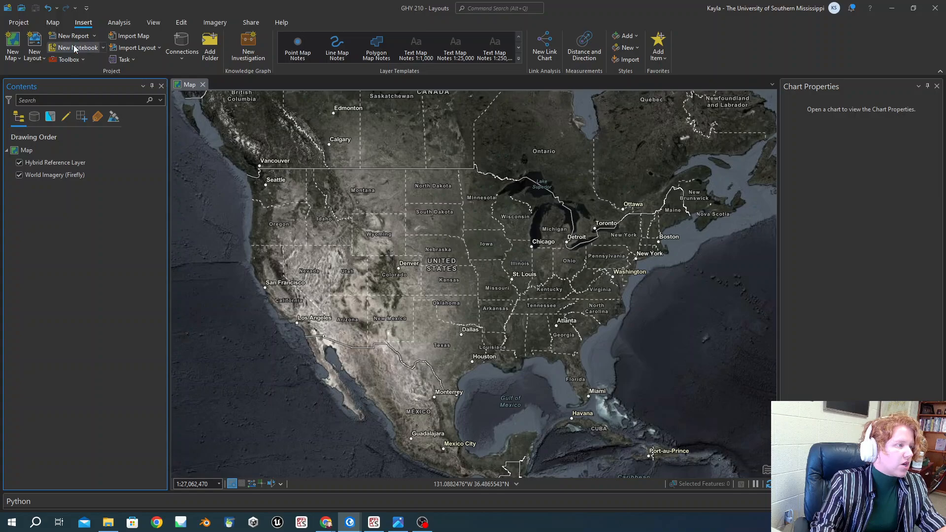
{"action": "left_click", "coordinate": [52, 23]}
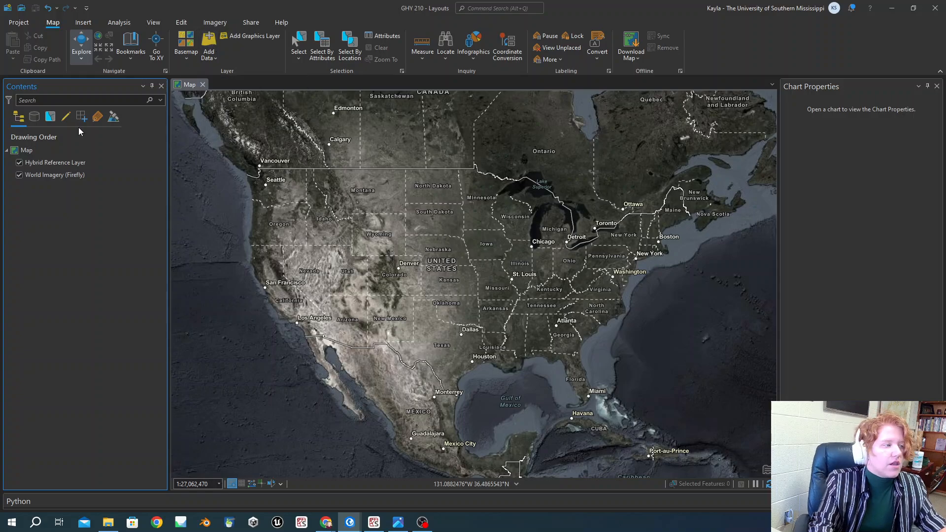
{"action": "left_click", "coordinate": [14, 153]}
{"action": "right_click", "coordinate": [35, 157]}
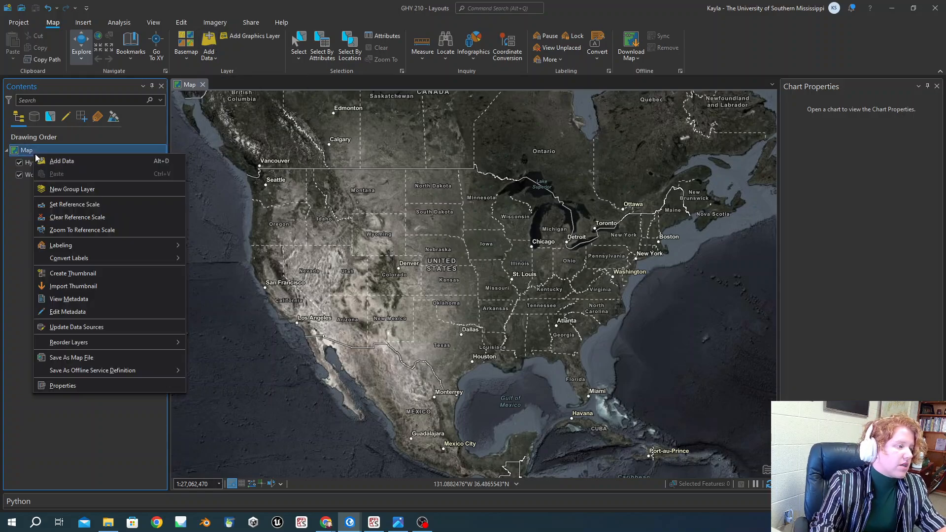
{"action": "left_click", "coordinate": [54, 162]}
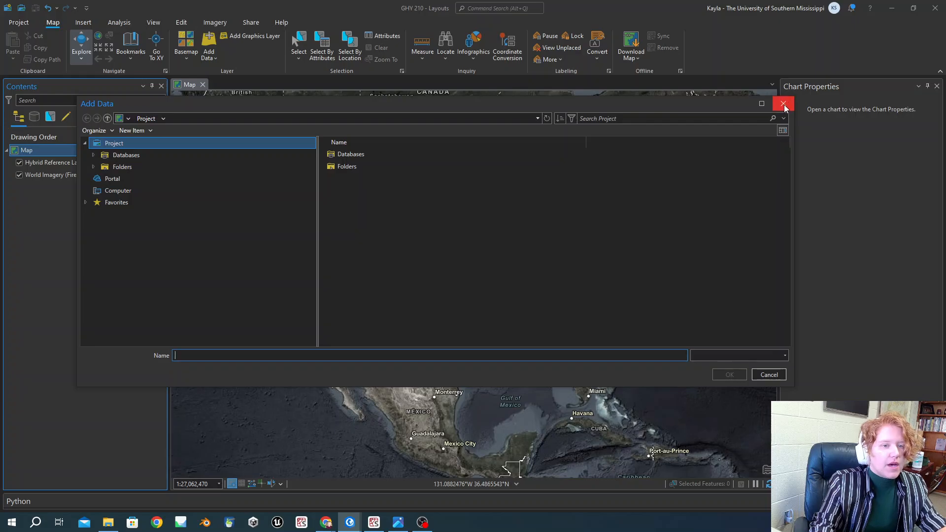
{"action": "left_click", "coordinate": [784, 104]}
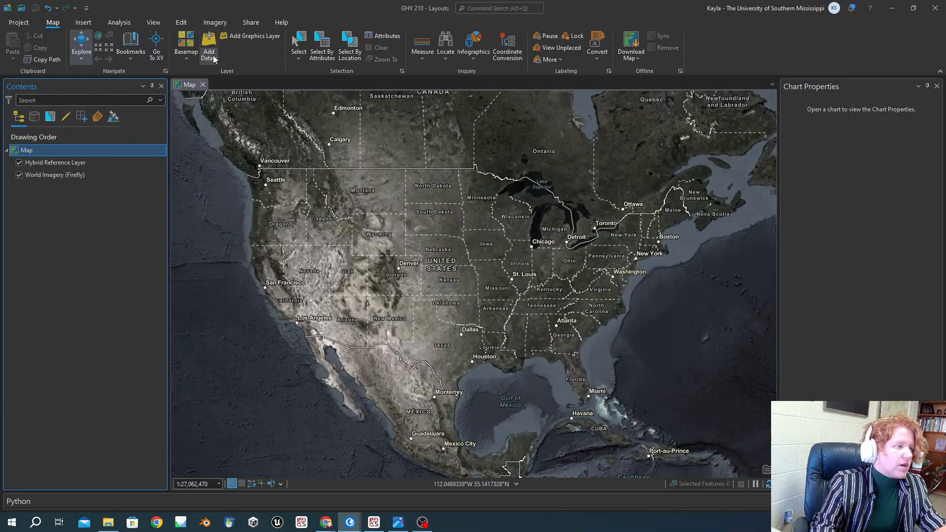
{"action": "left_click", "coordinate": [209, 54]}
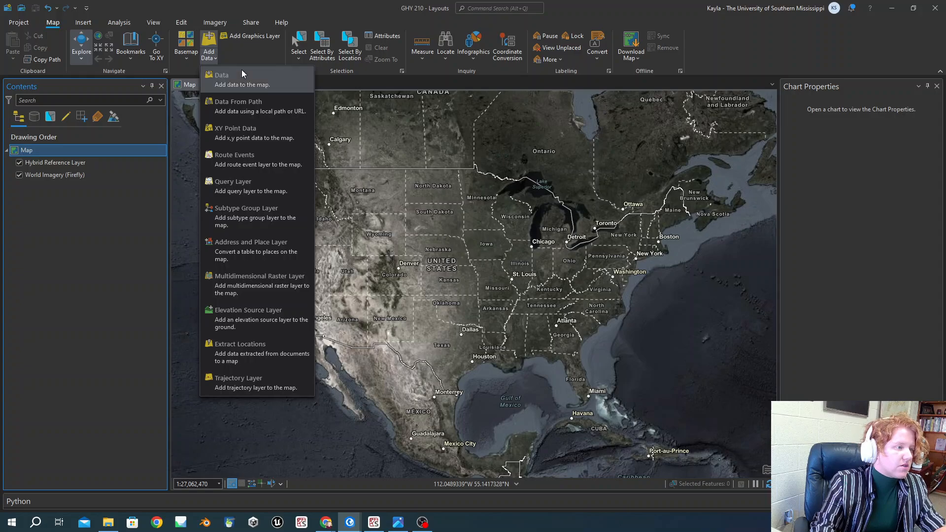
{"action": "left_click", "coordinate": [233, 112]}
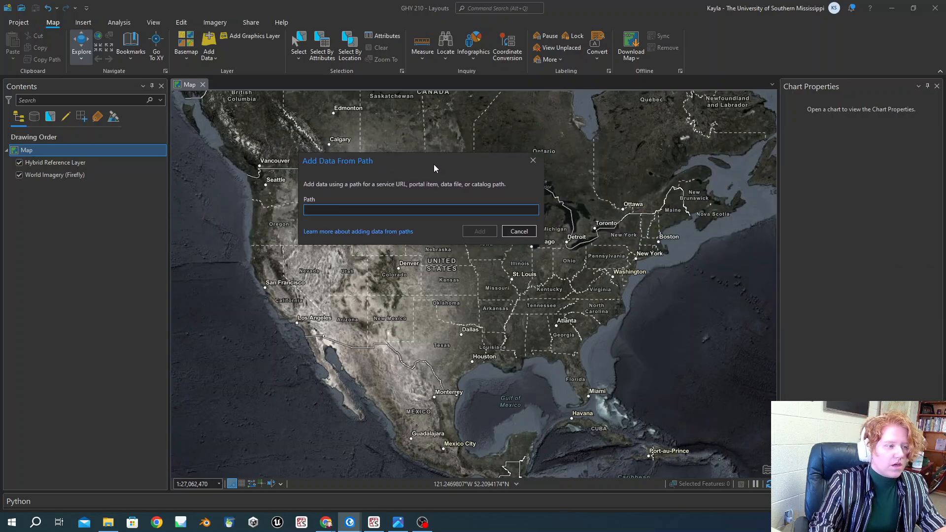
{"action": "type", "text": "https://services.arcgis.com/sWN6tuO4aaMSCOhe/arcgis/rest/services/Earthquake_List/FeatureServer"}
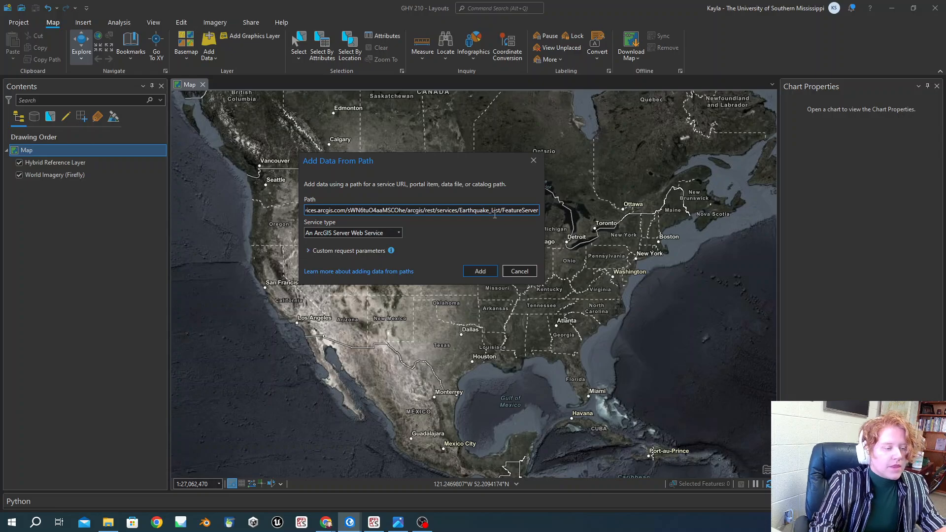
{"action": "left_click", "coordinate": [479, 273]}
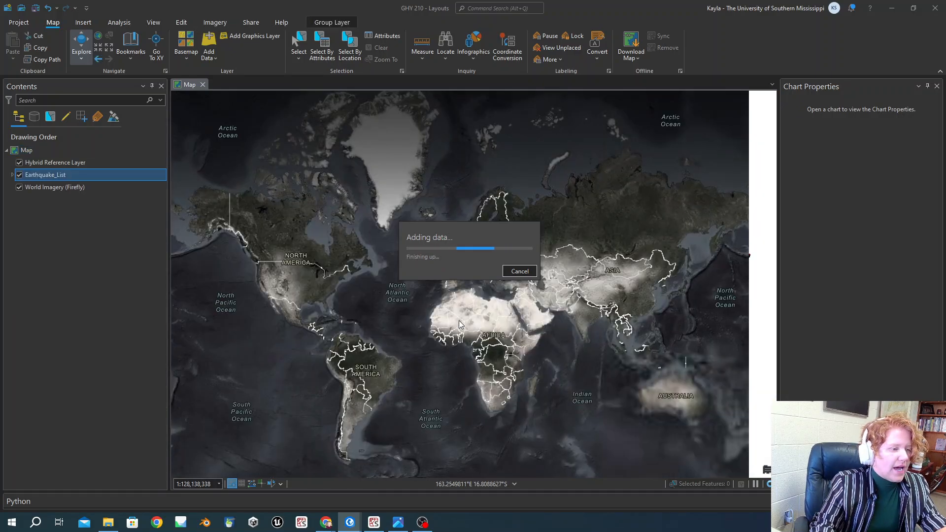
{"action": "left_click", "coordinate": [12, 176]}
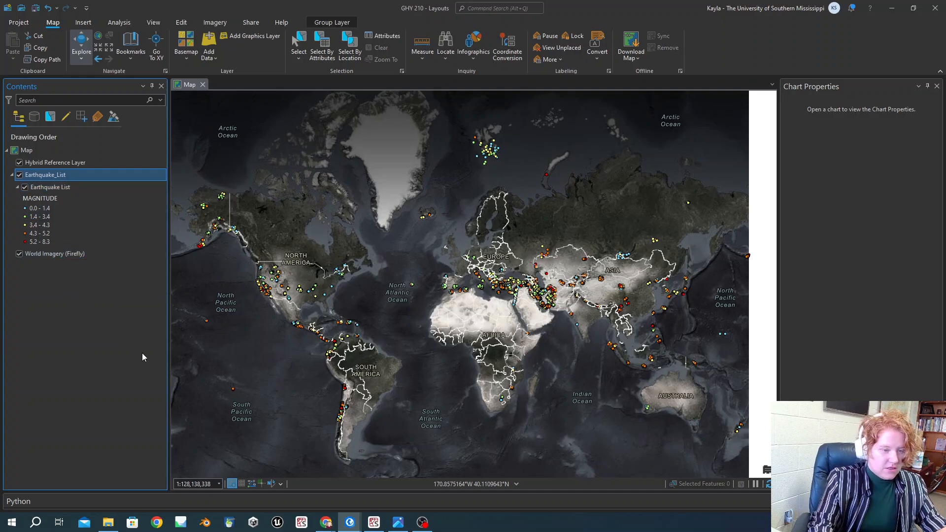
{"action": "left_click", "coordinate": [11, 175]}
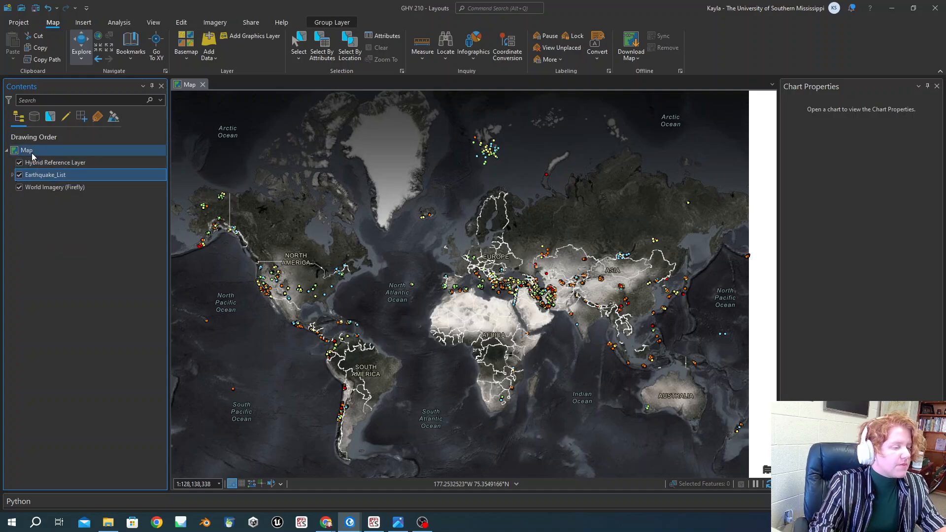
- Switch to the browser and compare the summaries of the Japan Municipality Boundaries and Japan Prefecture Boundaries layers
{"action": "mouse_move", "coordinate": [351, 524]}
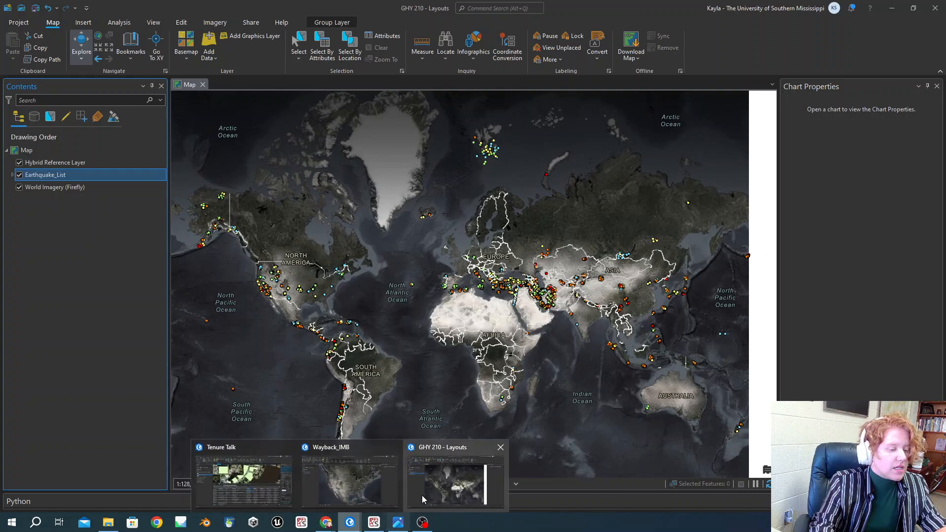
{"action": "left_click", "coordinate": [453, 461]}
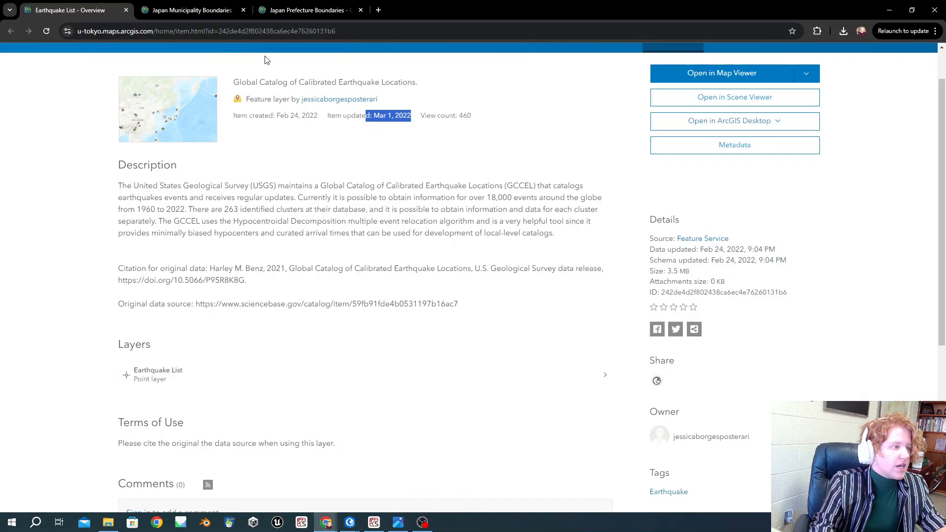
{"action": "left_click", "coordinate": [159, 11]}
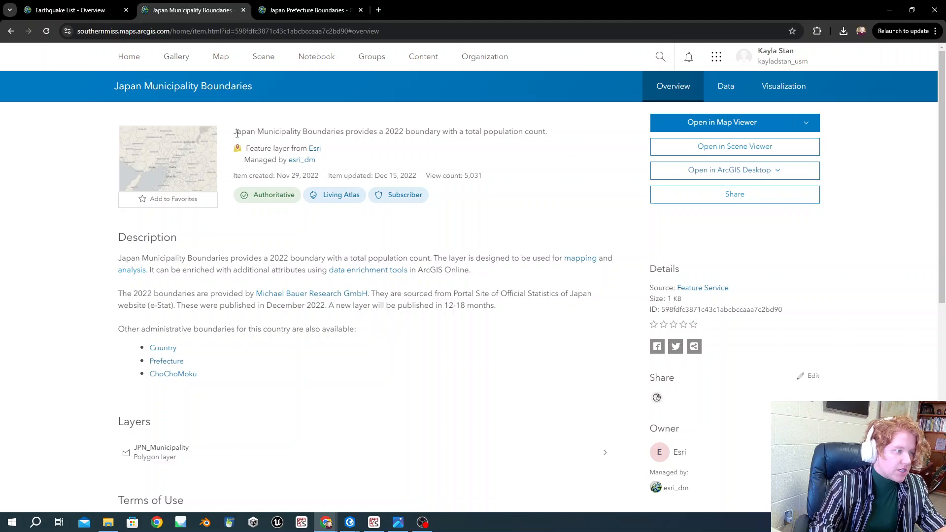
{"action": "left_click_drag", "start_coordinate": [234, 132], "coordinate": [546, 136]}
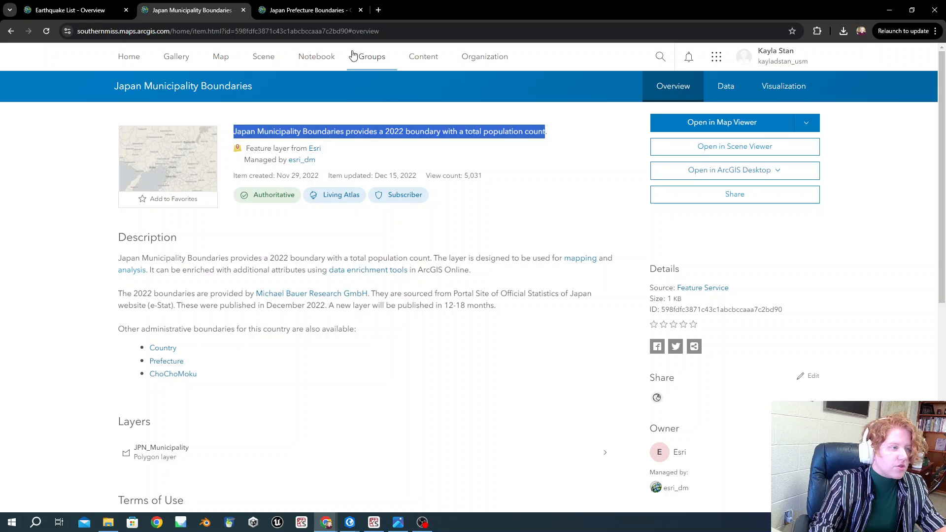
{"action": "left_click", "coordinate": [308, 10]}
{"action": "left_click_drag", "start_coordinate": [233, 131], "coordinate": [548, 133]}
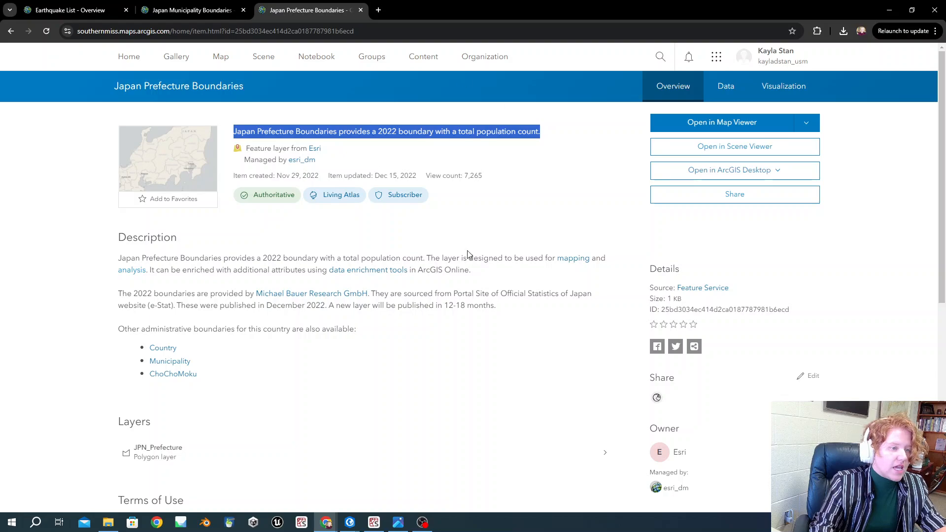
{"action": "left_click", "coordinate": [169, 12]}
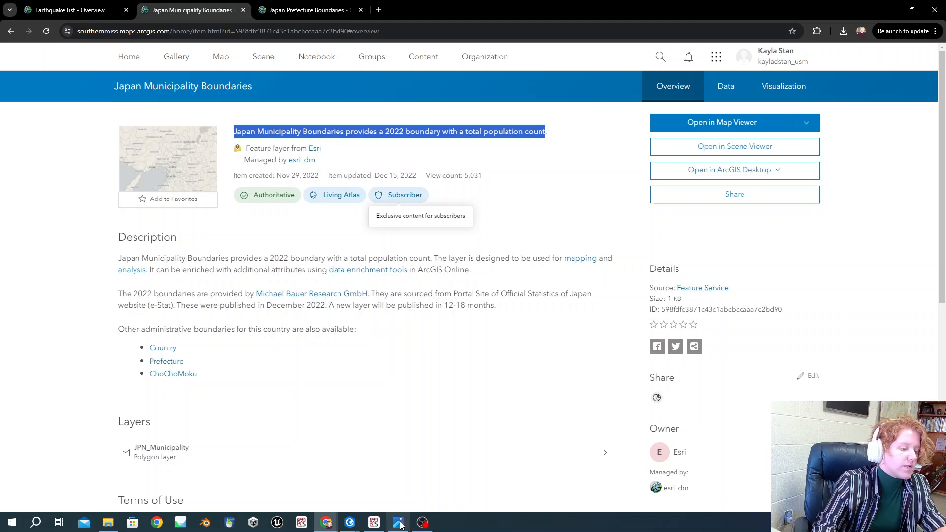
- Switch to the GHY 210 - Layouts project in ArcGIS Pro and search the Living Atlas for "japan population" data to add to the map
{"action": "mouse_move", "coordinate": [350, 522]}
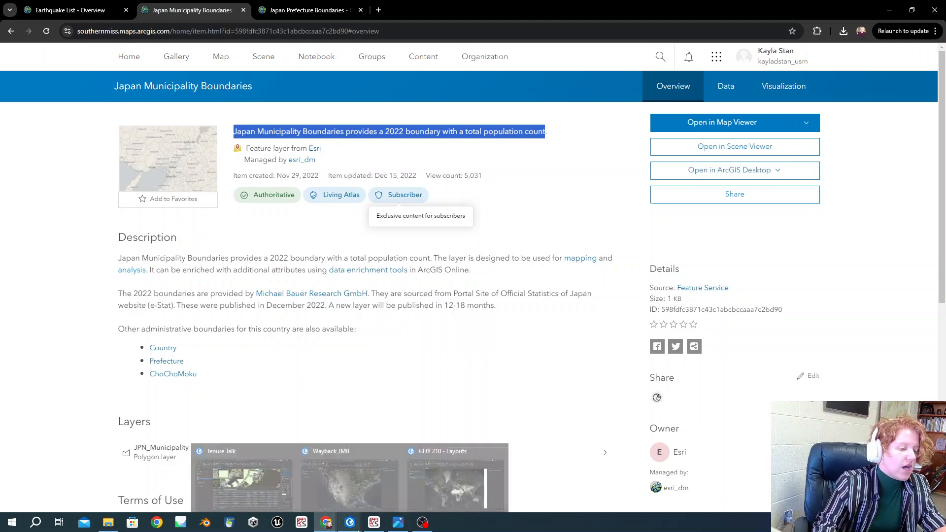
{"action": "left_click", "coordinate": [422, 499]}
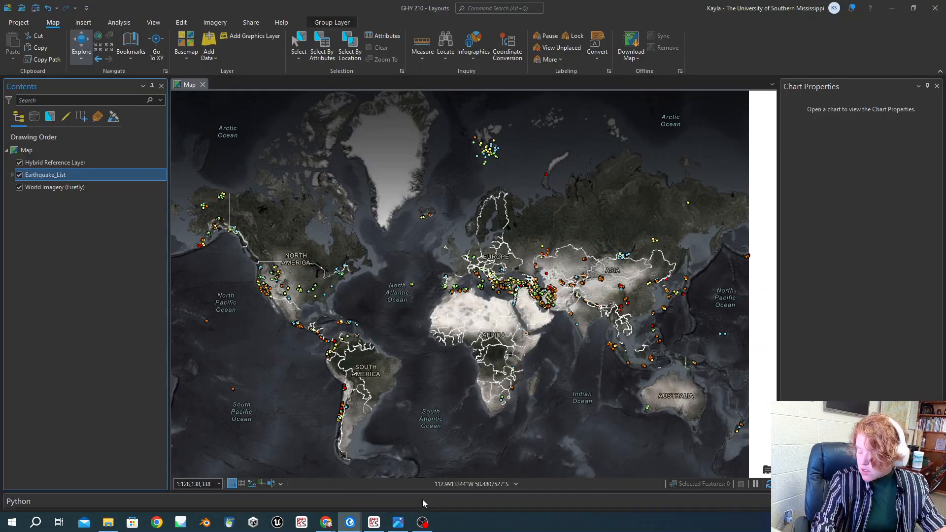
{"action": "right_click", "coordinate": [30, 152]}
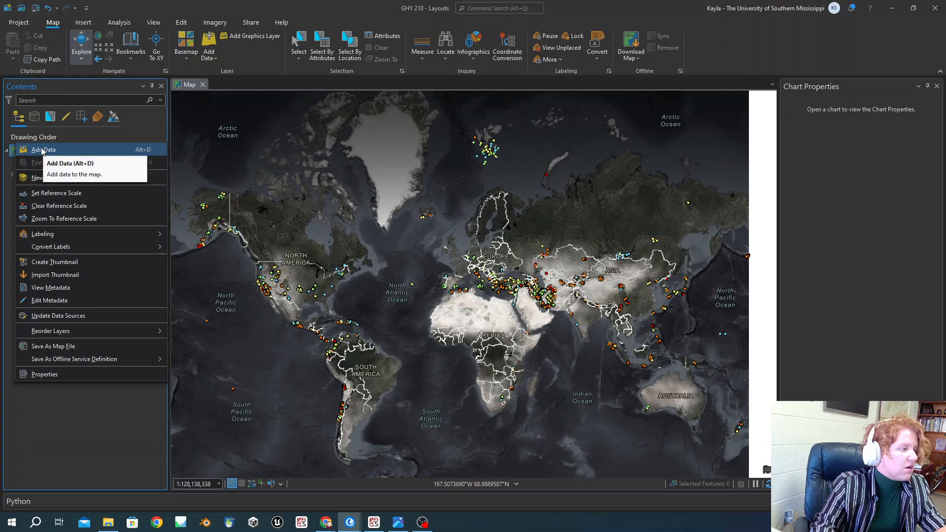
{"action": "left_click", "coordinate": [42, 150]}
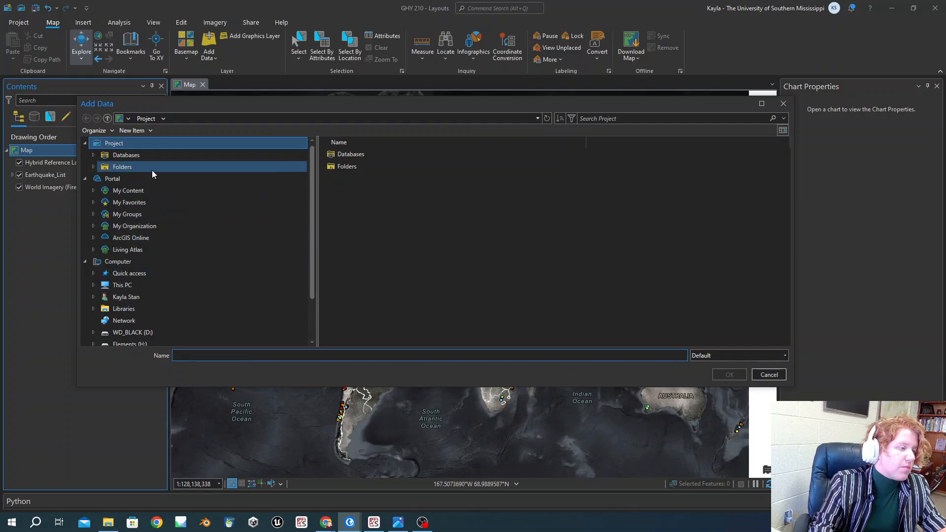
{"action": "left_click", "coordinate": [119, 249]}
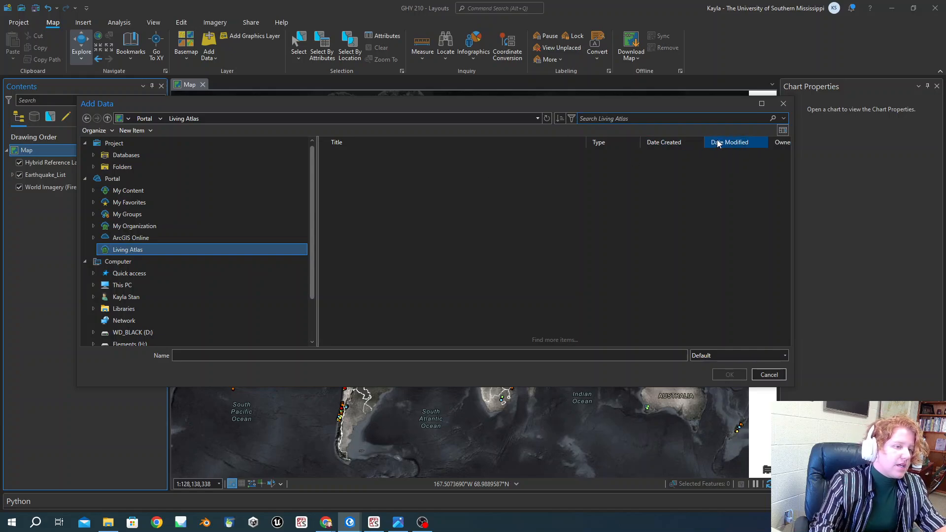
{"action": "type", "text": "japan p"}
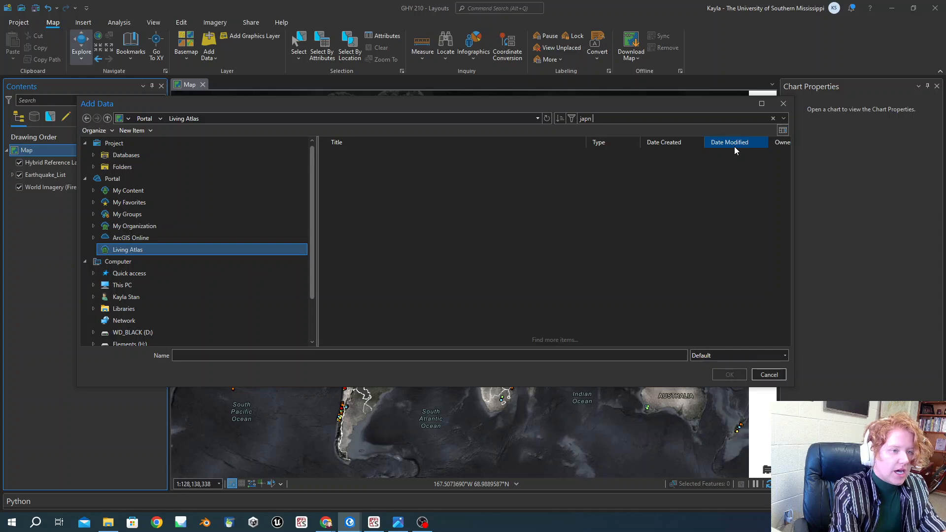
{"action": "type", "text": "op"}
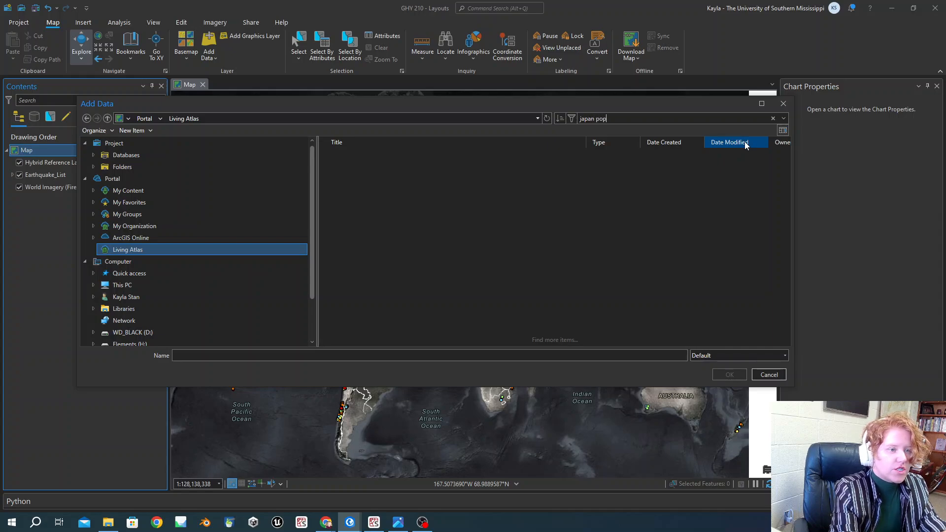
{"action": "type", "text": "ulation"}
{"action": "key", "text": "Return"}
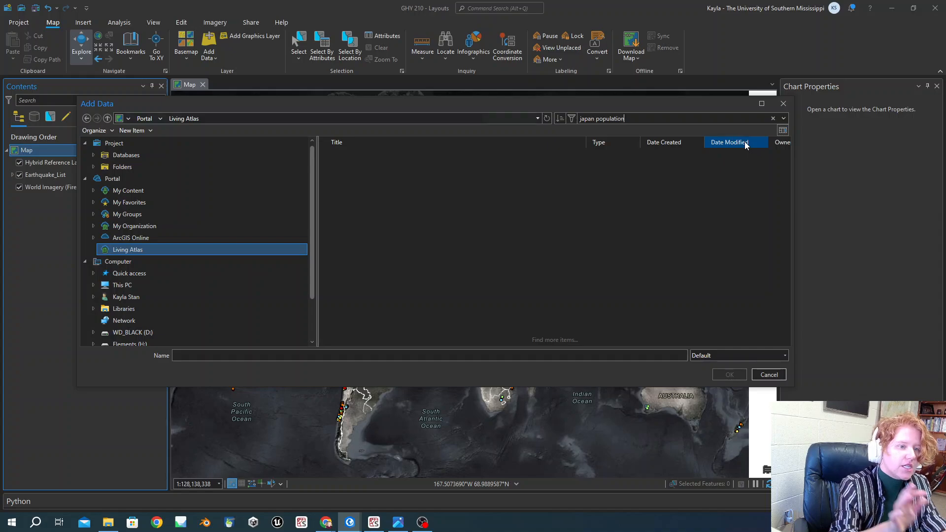
- Add both the Japan Prefecture Boundaries and Japan Municipality Boundaries layers from the search results to the map
{"action": "left_click", "coordinate": [452, 166]}
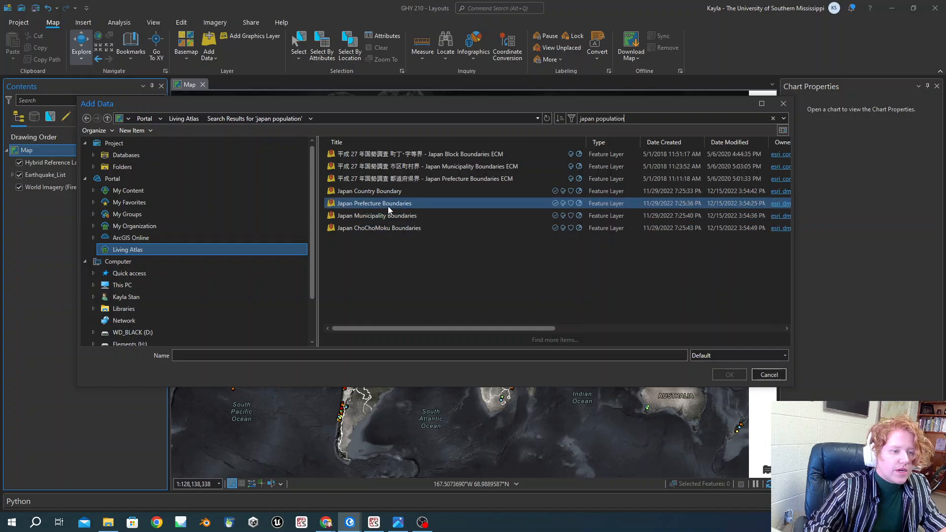
{"action": "left_click", "coordinate": [375, 216]}
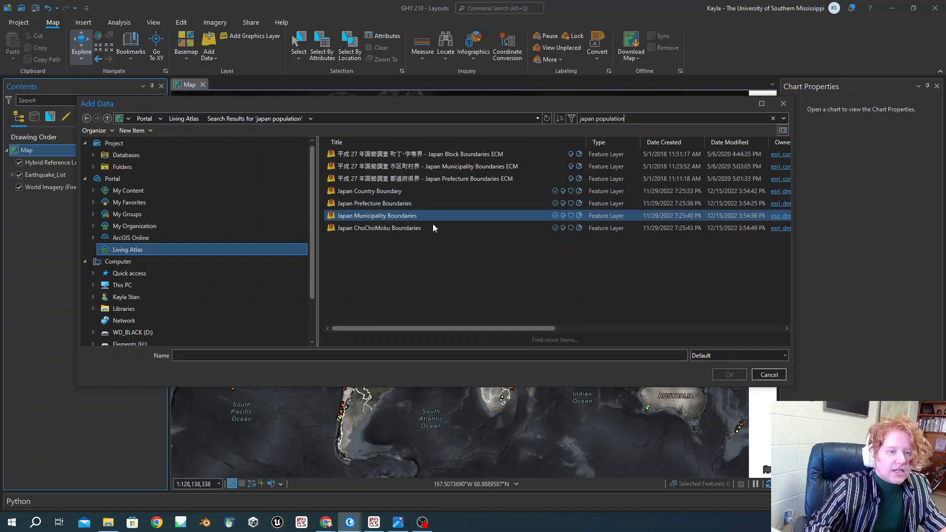
{"action": "left_click", "coordinate": [786, 193]}
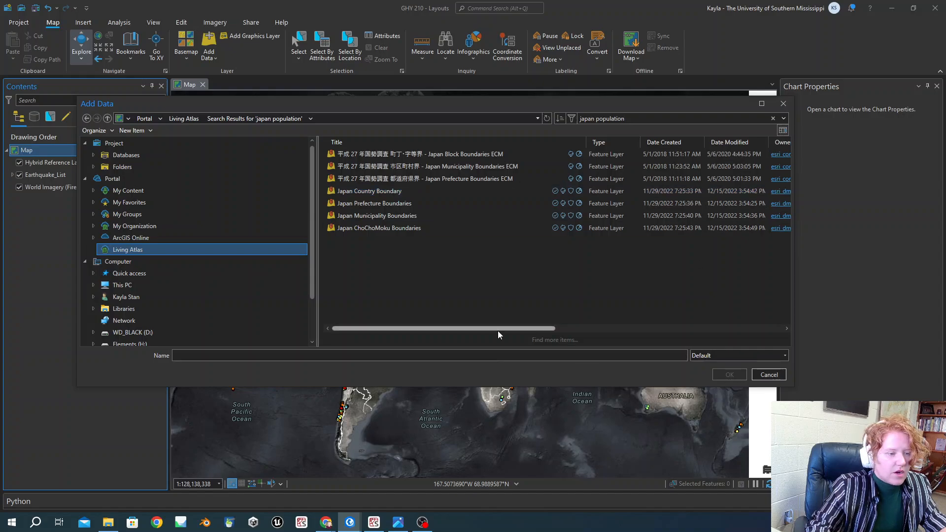
{"action": "left_click_drag", "start_coordinate": [497, 328], "coordinate": [530, 328]}
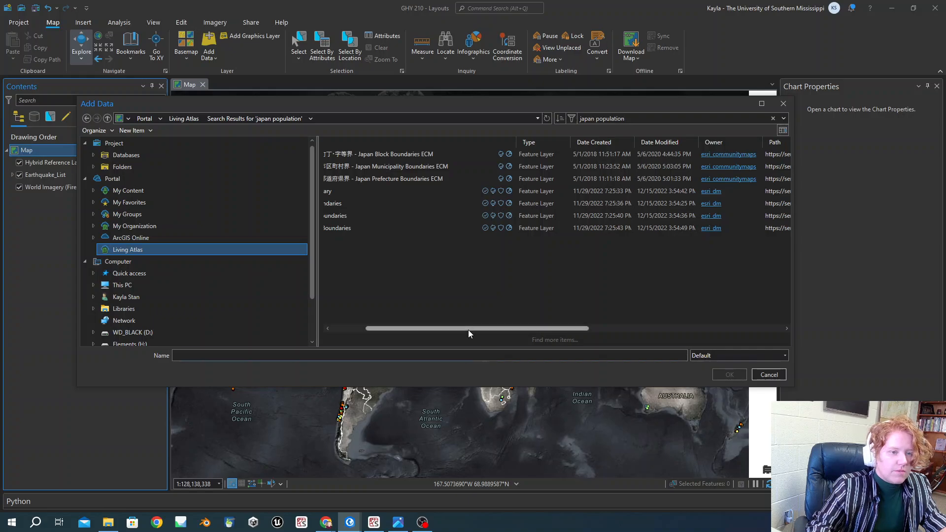
{"action": "left_click_drag", "start_coordinate": [468, 334], "coordinate": [419, 331]}
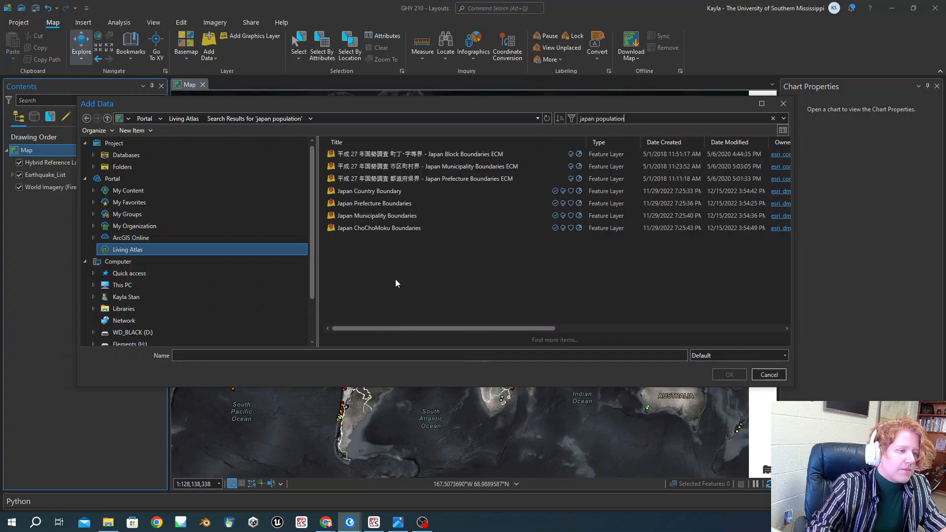
{"action": "left_click", "coordinate": [393, 216]}
{"action": "left_click", "coordinate": [390, 208], "text": "ctrl"}
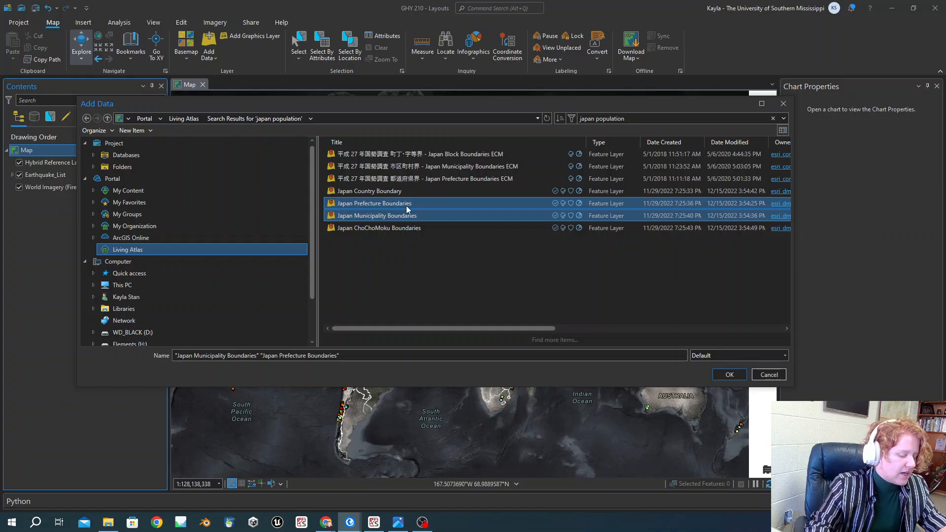
{"action": "left_click", "coordinate": [729, 375]}
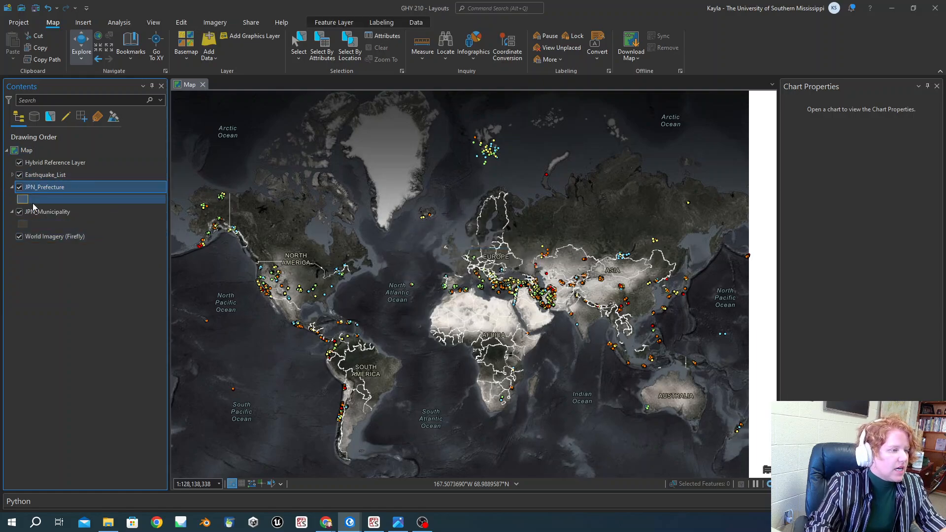
- Zoom the map to the JPN_Prefecture layer and hide the World Imagery (Firefly) basemap
{"action": "right_click", "coordinate": [40, 187]}
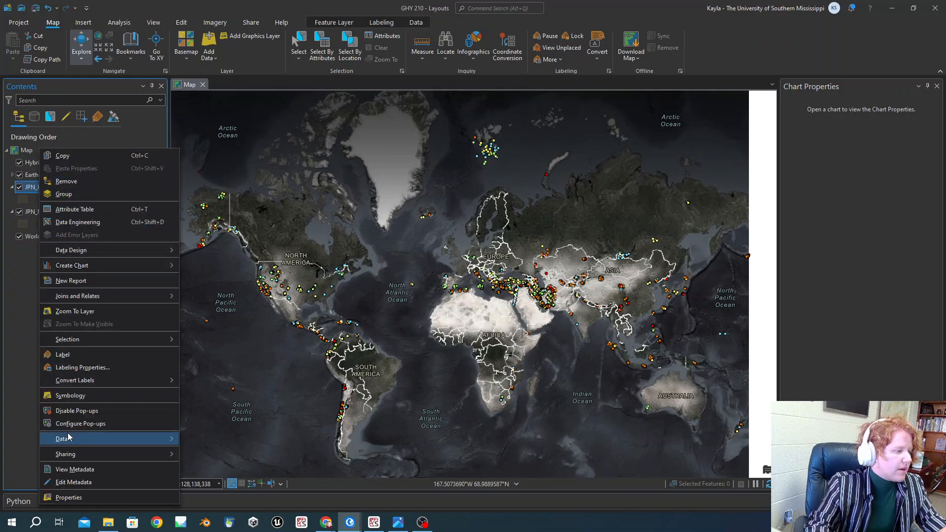
{"action": "left_click", "coordinate": [75, 311]}
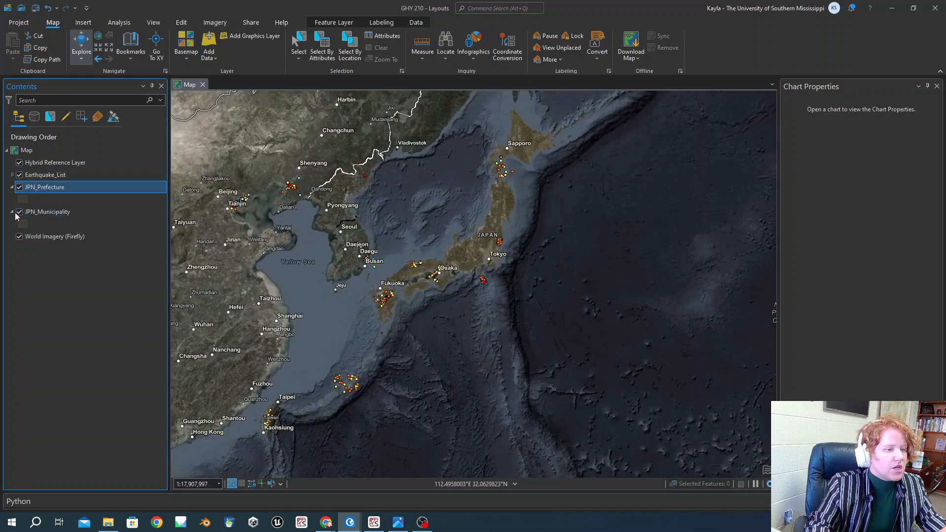
{"action": "left_click", "coordinate": [19, 237]}
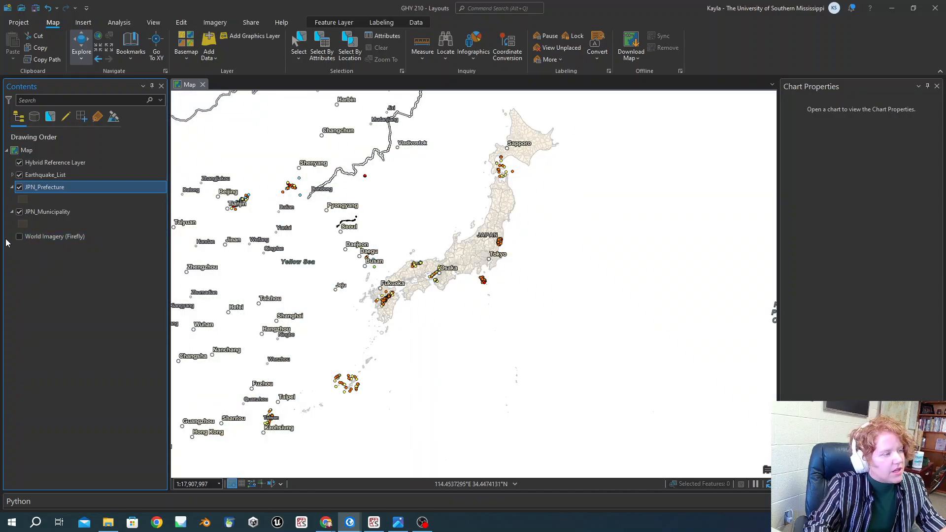
{"action": "left_click", "coordinate": [19, 187]}
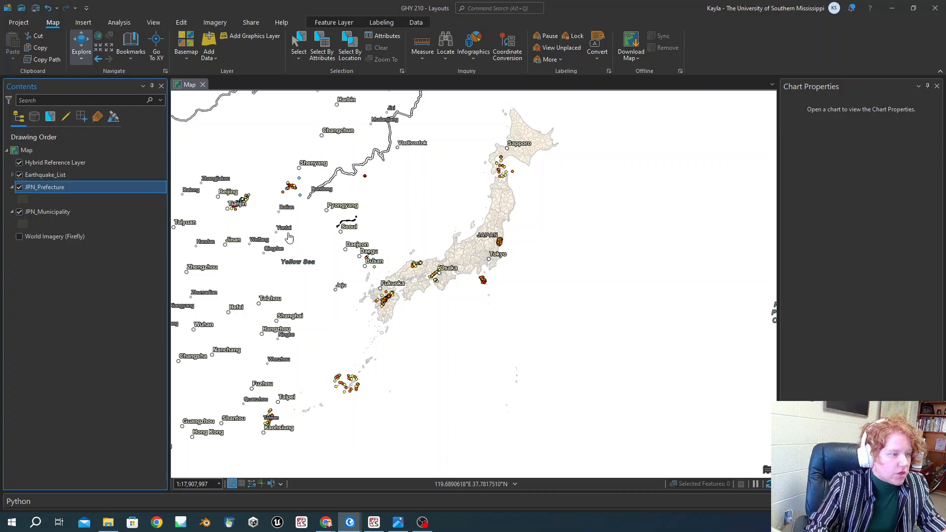
- Examine how the earthquake points are distributed worldwide and over Japan's boundaries, looking closely at the Kumamoto area
{"action": "scroll", "coordinate": [418, 257], "scroll_direction": "down", "scroll_amount": 7}
{"action": "left_click_drag", "start_coordinate": [412, 262], "coordinate": [518, 288]}
{"action": "scroll", "coordinate": [451, 297], "scroll_direction": "up", "scroll_amount": 1}
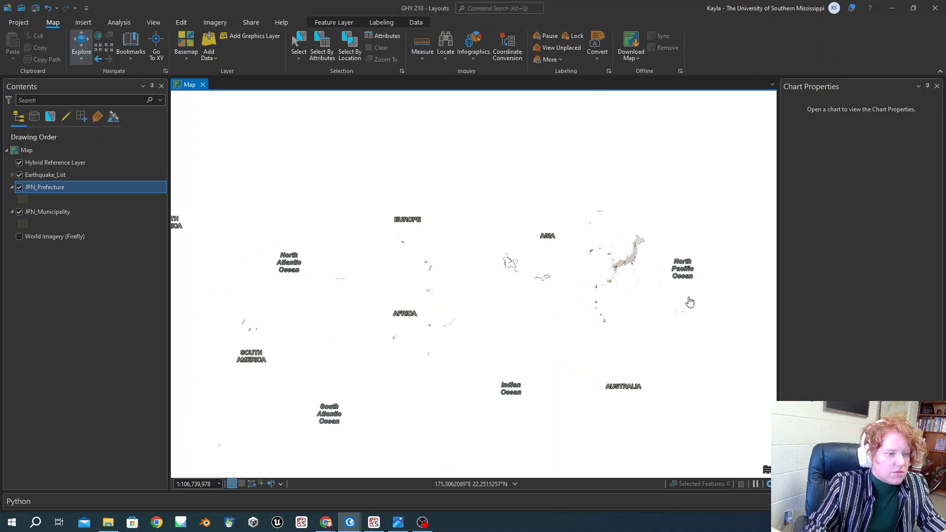
{"action": "left_click_drag", "start_coordinate": [642, 322], "coordinate": [546, 341]}
{"action": "scroll", "coordinate": [566, 290], "scroll_direction": "up", "scroll_amount": 3}
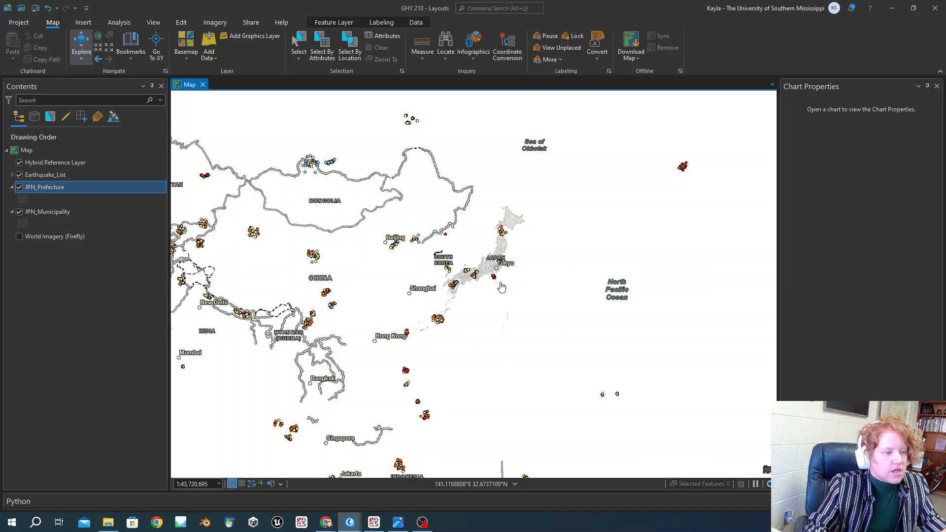
{"action": "scroll", "coordinate": [497, 279], "scroll_direction": "up", "scroll_amount": 4}
{"action": "scroll", "coordinate": [485, 285], "scroll_direction": "up", "scroll_amount": 3}
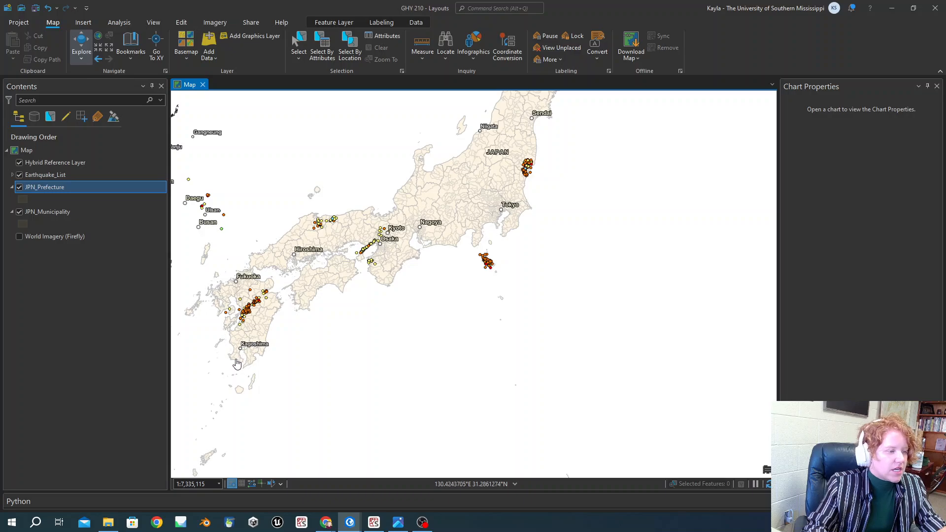
{"action": "scroll", "coordinate": [215, 322], "scroll_direction": "up", "scroll_amount": 3}
{"action": "scroll", "coordinate": [209, 325], "scroll_direction": "up", "scroll_amount": 5}
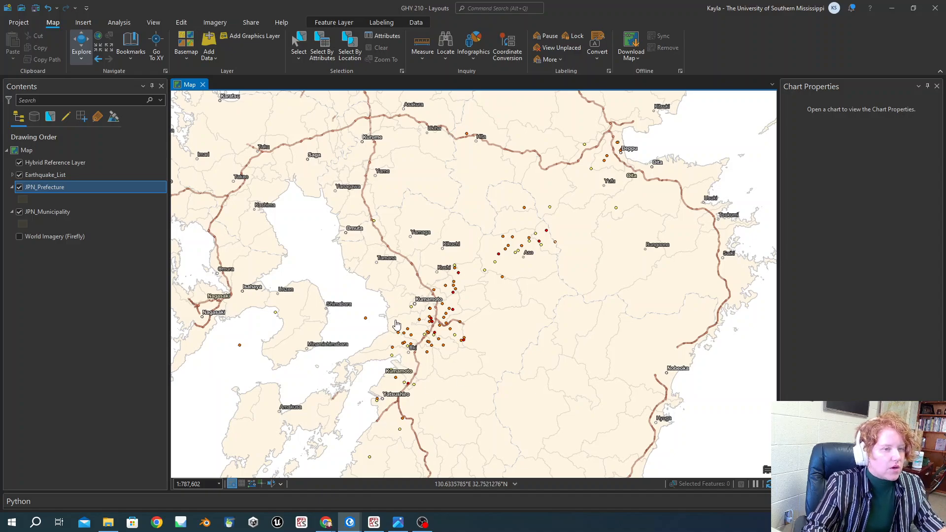
{"action": "scroll", "coordinate": [401, 358], "scroll_direction": "down", "scroll_amount": 3}
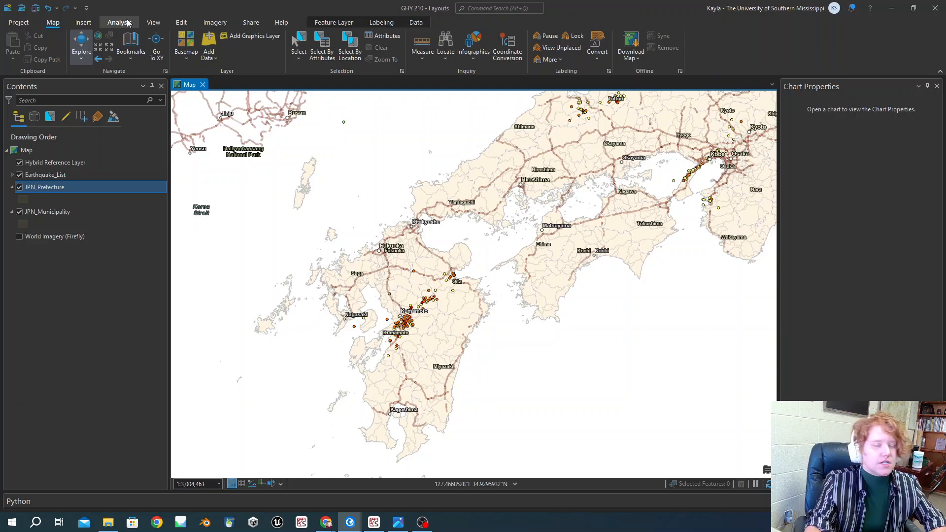
- Select by location the Earthquake List features that are Within JPN_Prefecture, as a new selection
{"action": "left_click", "coordinate": [83, 22]}
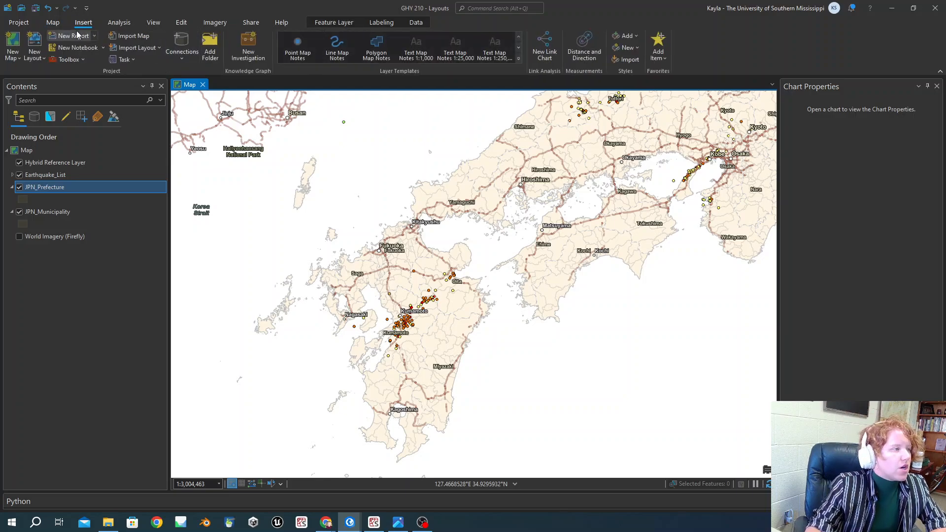
{"action": "left_click", "coordinate": [52, 22]}
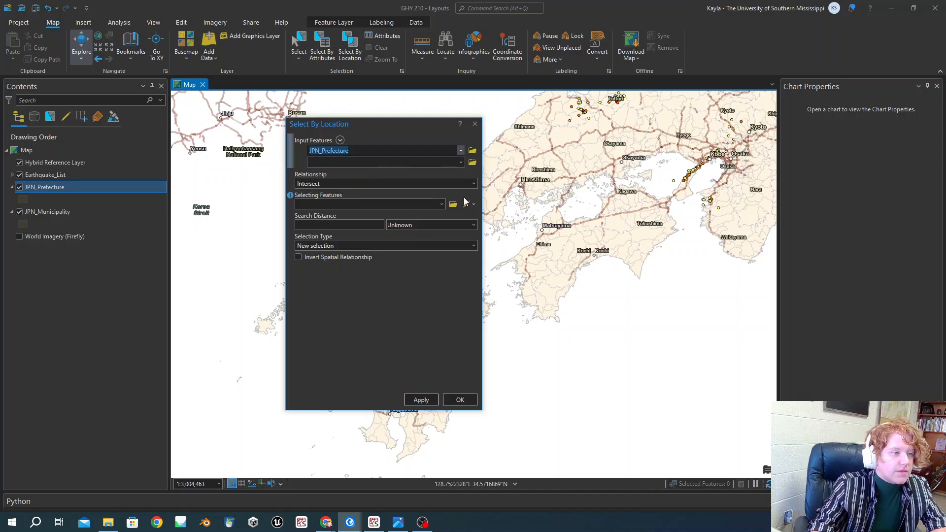
{"action": "left_click", "coordinate": [461, 150]}
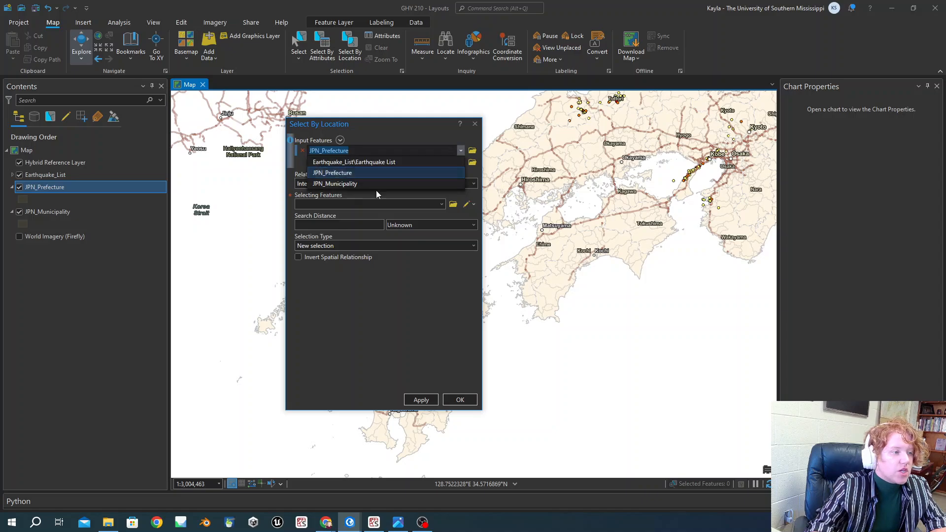
{"action": "left_click", "coordinate": [334, 163]}
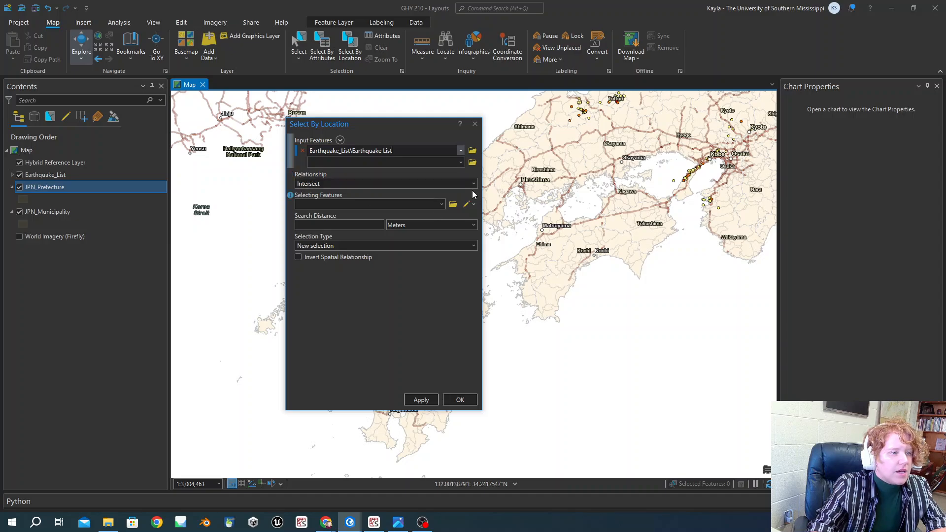
{"action": "left_click", "coordinate": [301, 184]}
{"action": "left_click", "coordinate": [328, 293]}
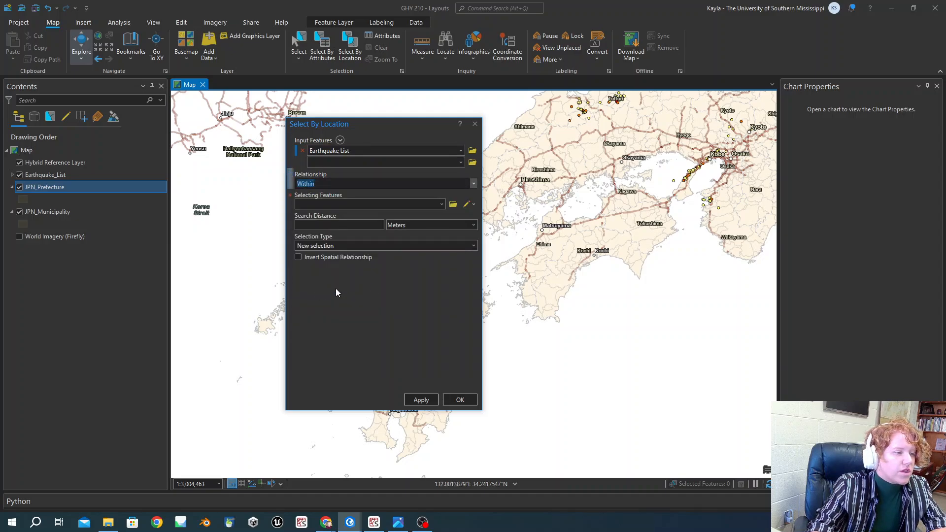
{"action": "left_click", "coordinate": [441, 205]}
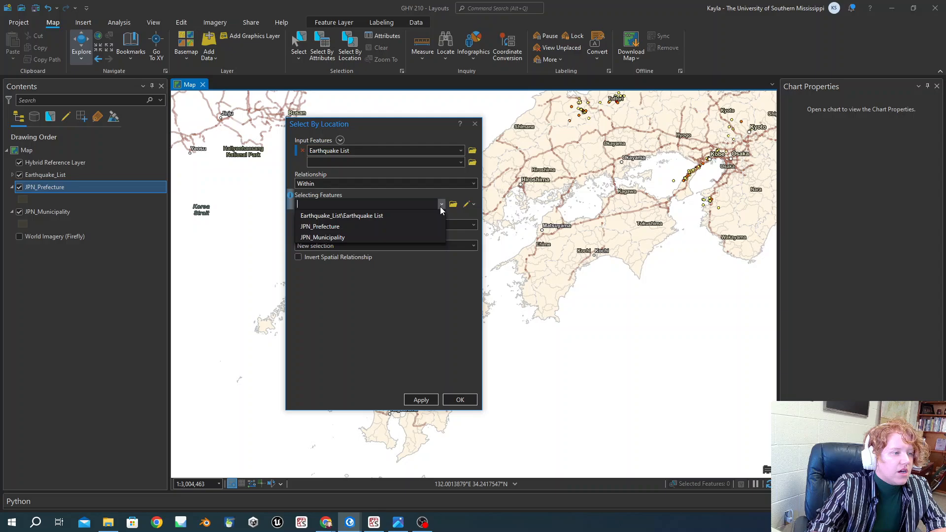
{"action": "left_click", "coordinate": [337, 226]}
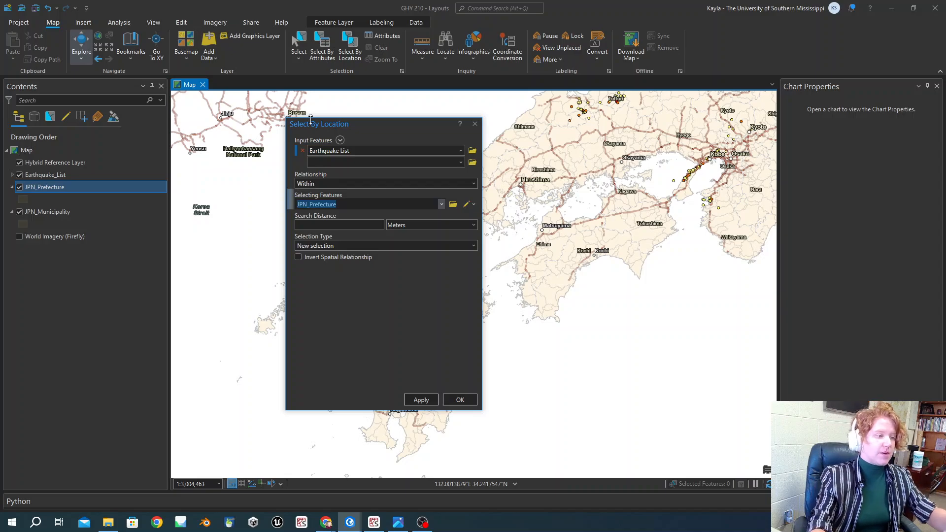
{"action": "left_click", "coordinate": [421, 400]}
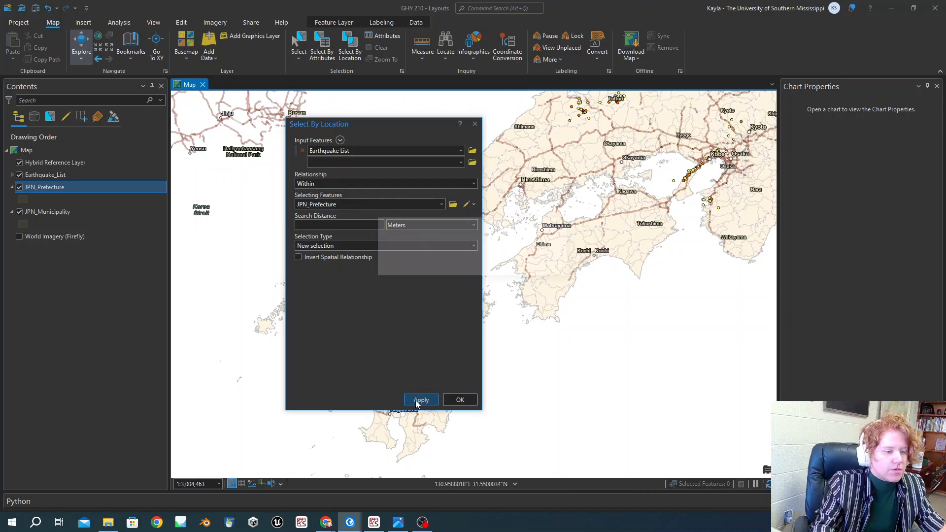
- Inspect the selected earthquakes on the map and check the Earthquake List layer's data export options and its group's sharing options
{"action": "scroll", "coordinate": [764, 187], "scroll_direction": "up", "scroll_amount": 4}
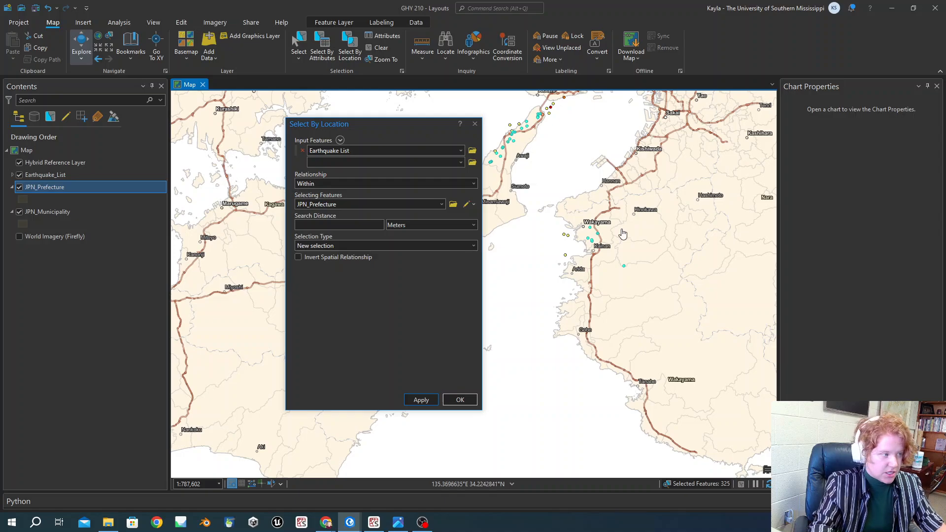
{"action": "left_click", "coordinate": [13, 175]}
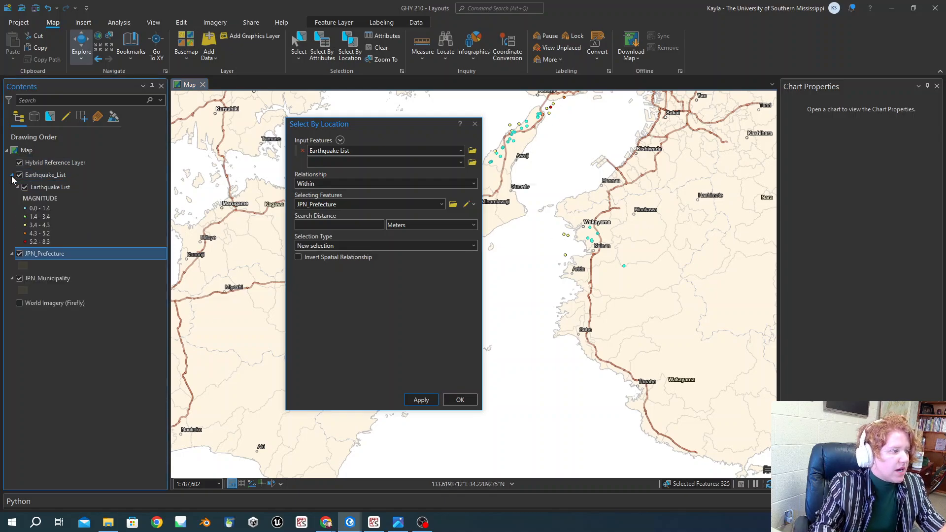
{"action": "right_click", "coordinate": [48, 187]}
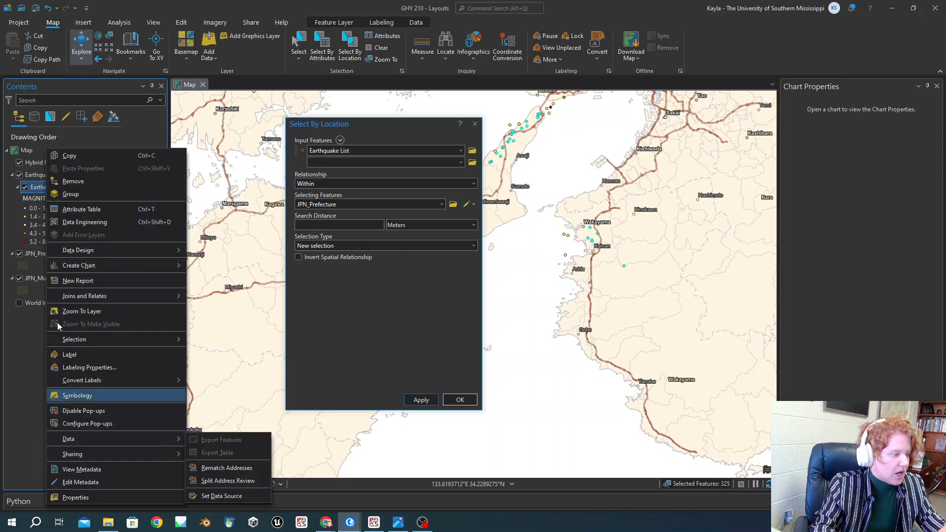
{"action": "right_click", "coordinate": [38, 177]}
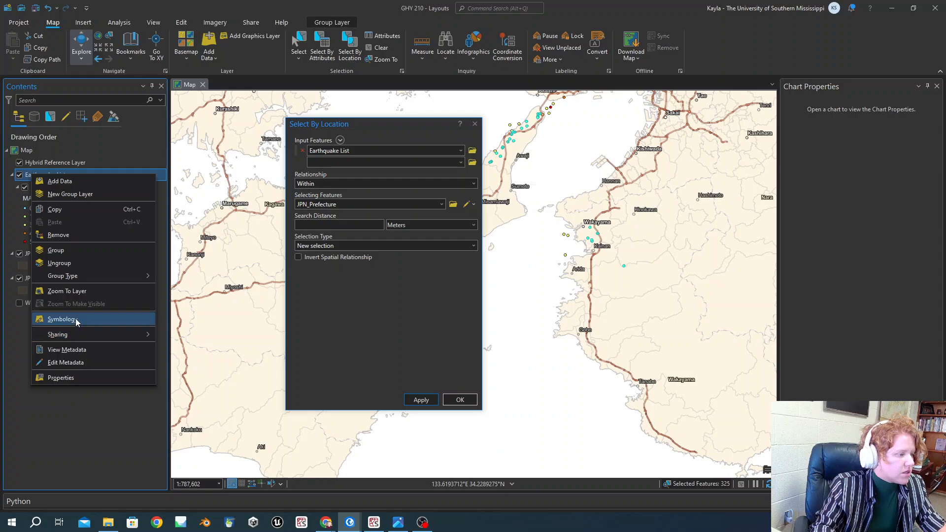
{"action": "mouse_move", "coordinate": [95, 336]}
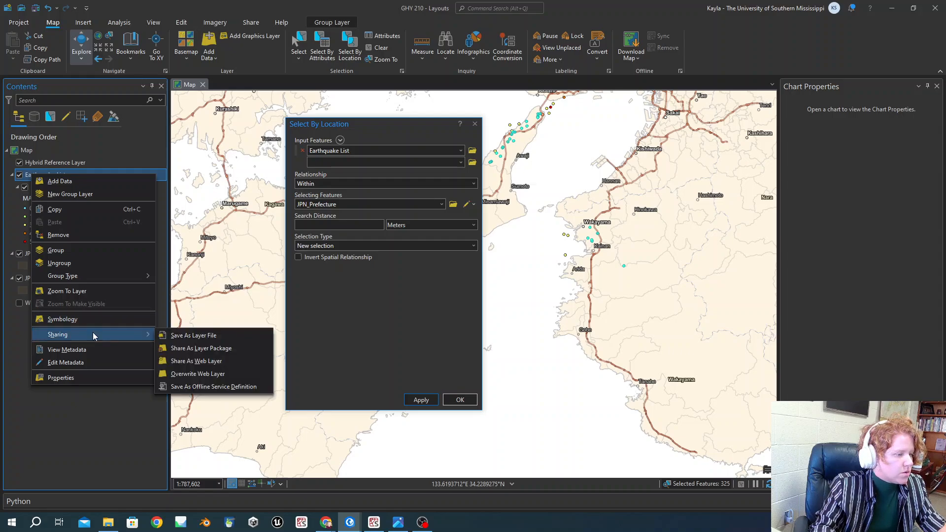
{"action": "left_click", "coordinate": [18, 213]}
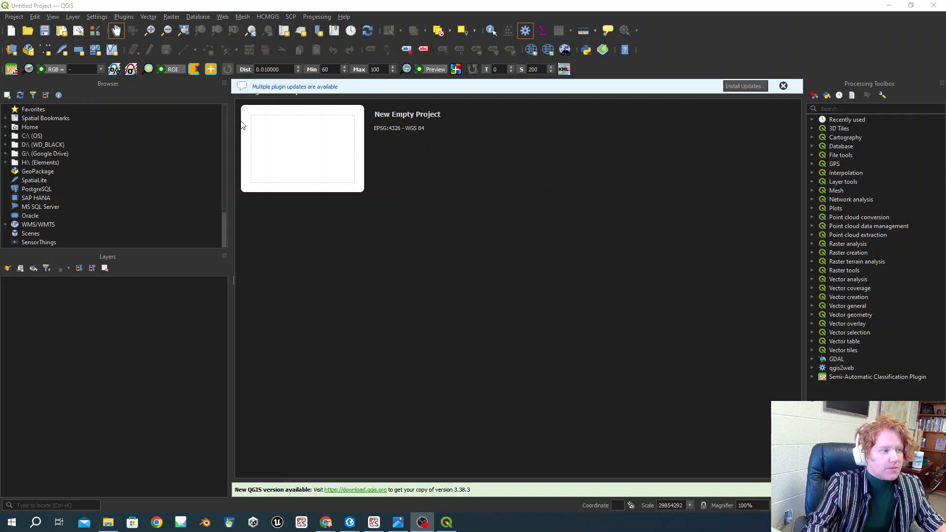
{"action": "left_click", "coordinate": [334, 170]}
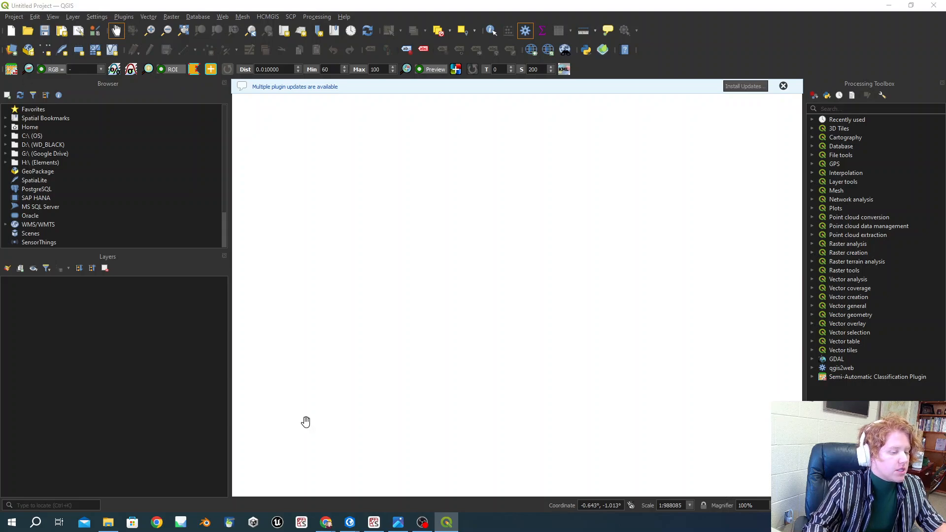
{"action": "key", "text": "ctrl+l"}
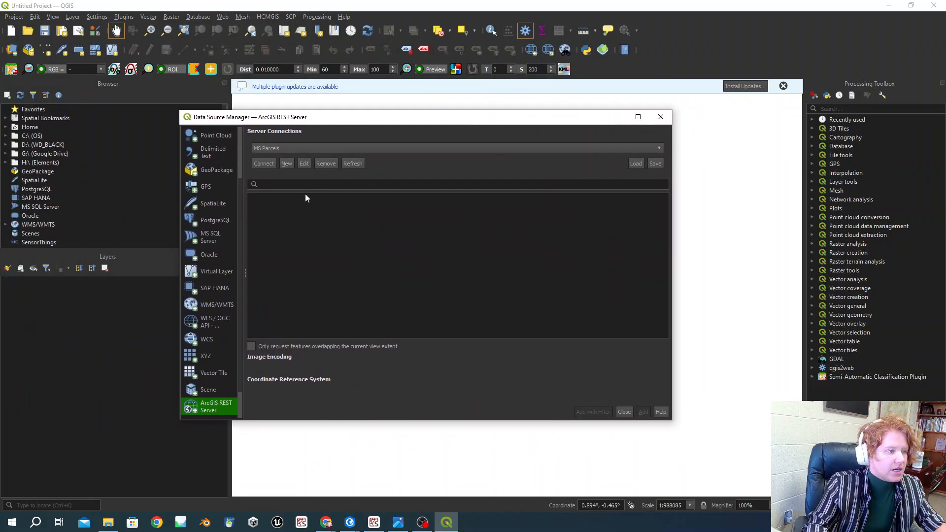
{"action": "left_click", "coordinate": [286, 164]}
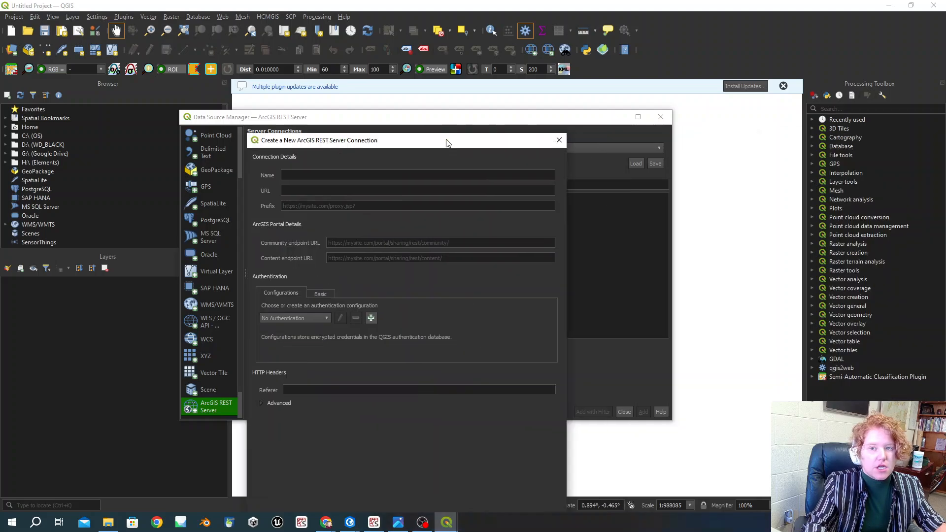
{"action": "left_click_drag", "start_coordinate": [447, 142], "coordinate": [387, 77]}
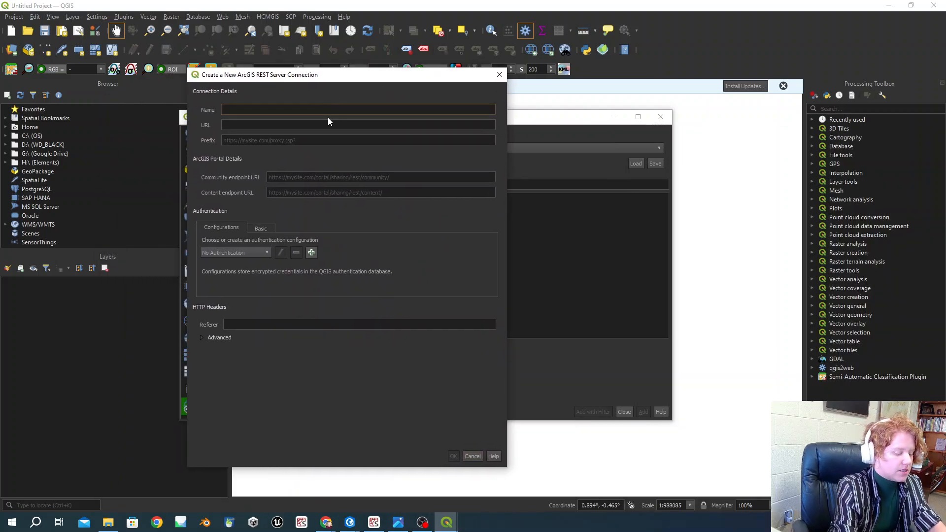
{"action": "type", "text": "Japanese Earhquakes"}
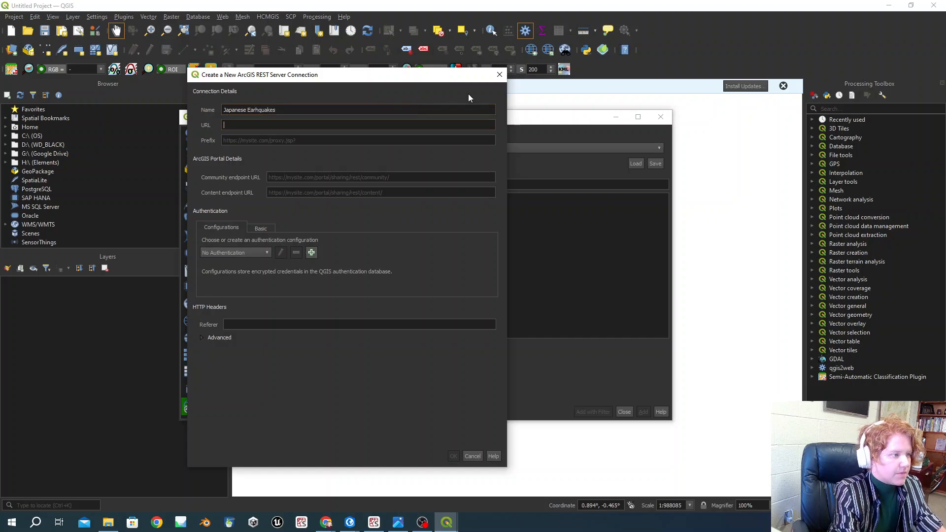
{"action": "type", "text": "https://services.arcgis.com/sWN6tuO4aaMSCOhe/arcgis/rest/services/Earthquake_List/FeatureServer"}
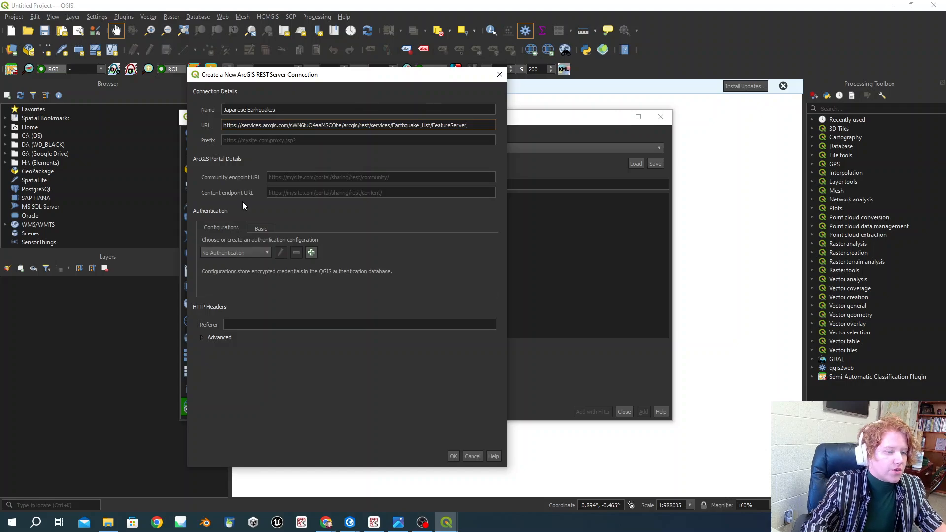
{"action": "left_click", "coordinate": [453, 457]}
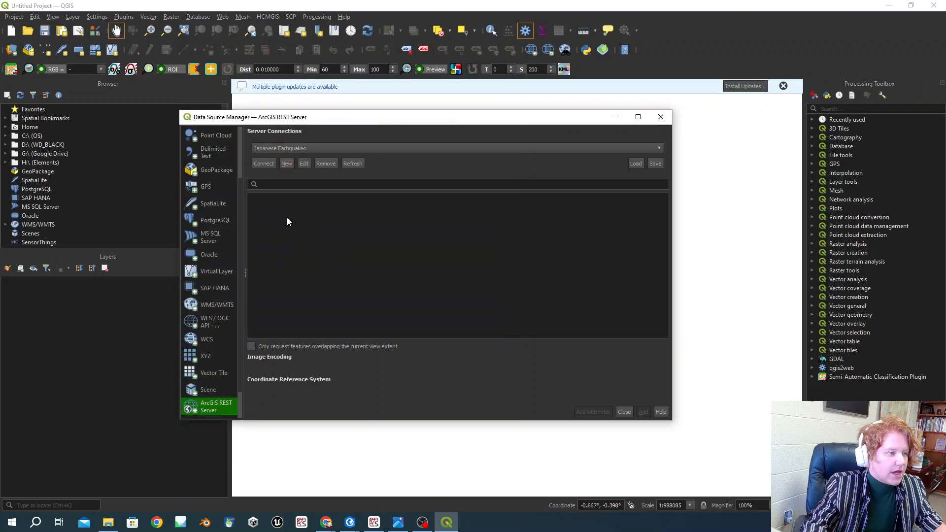
- Connect to the Japanese Earhquakes server and add its Earthquake List layer to the project
{"action": "left_click", "coordinate": [264, 164]}
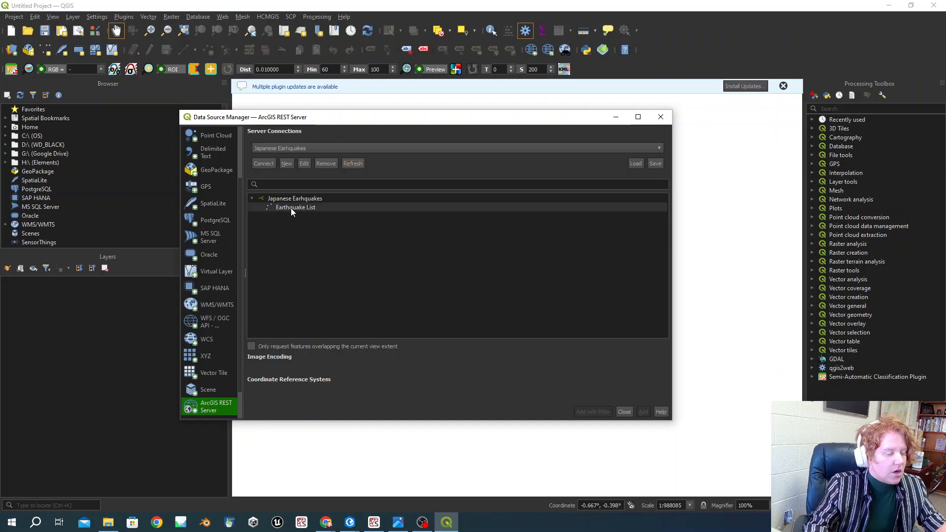
{"action": "left_click", "coordinate": [295, 207]}
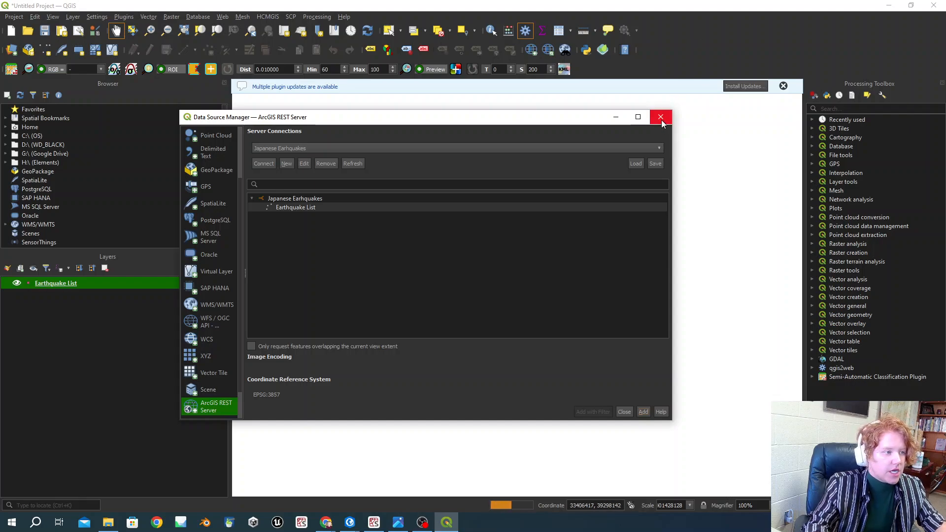
{"action": "left_click", "coordinate": [623, 416]}
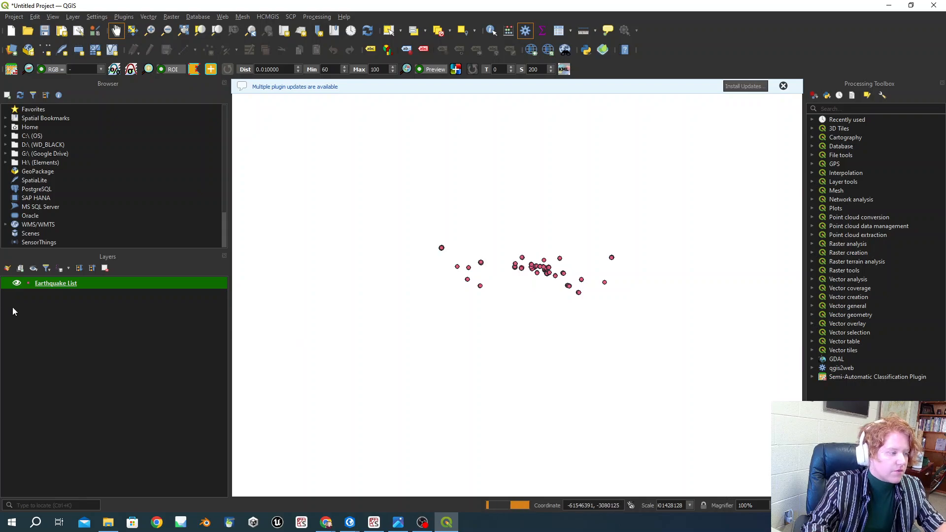
{"action": "right_click", "coordinate": [58, 283]}
{"action": "left_click", "coordinate": [8, 335]}
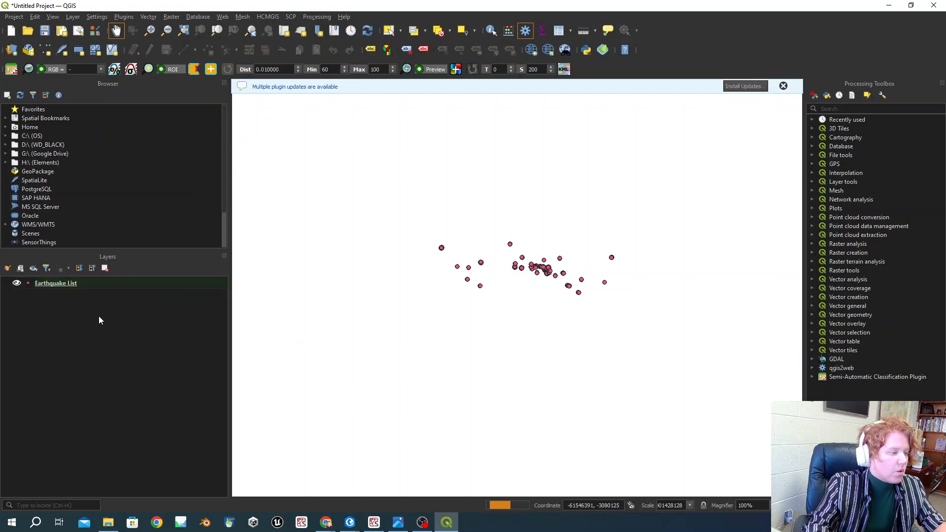
{"action": "left_click", "coordinate": [120, 286]}
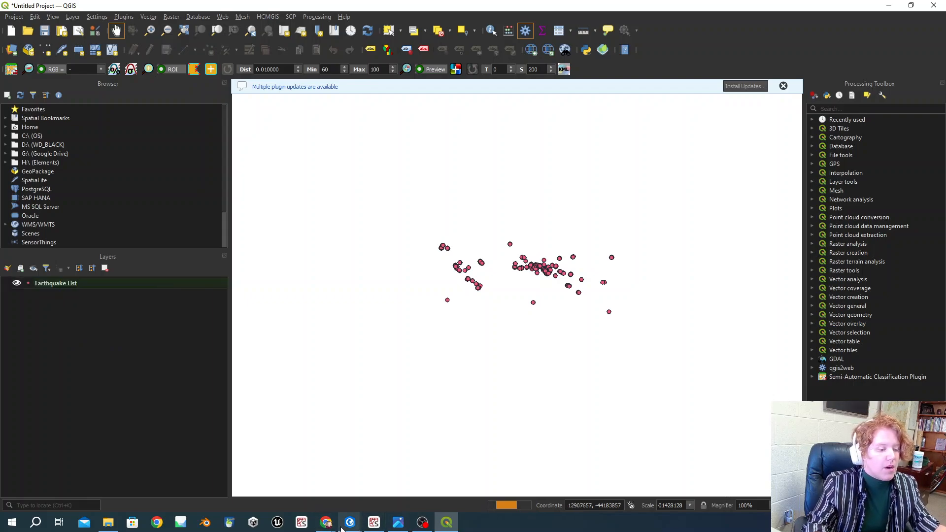
- Switch to the GHY 210 - Layouts project in ArcGIS Pro and check the Earthquake List layer's data export options
{"action": "mouse_move", "coordinate": [345, 525]}
{"action": "mouse_move", "coordinate": [406, 484]}
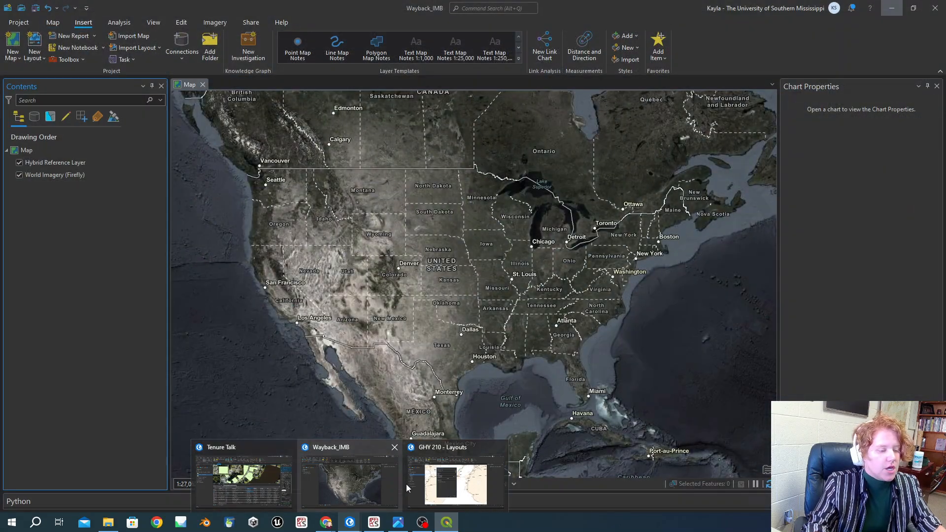
{"action": "left_click", "coordinate": [433, 480]}
{"action": "right_click", "coordinate": [60, 190]}
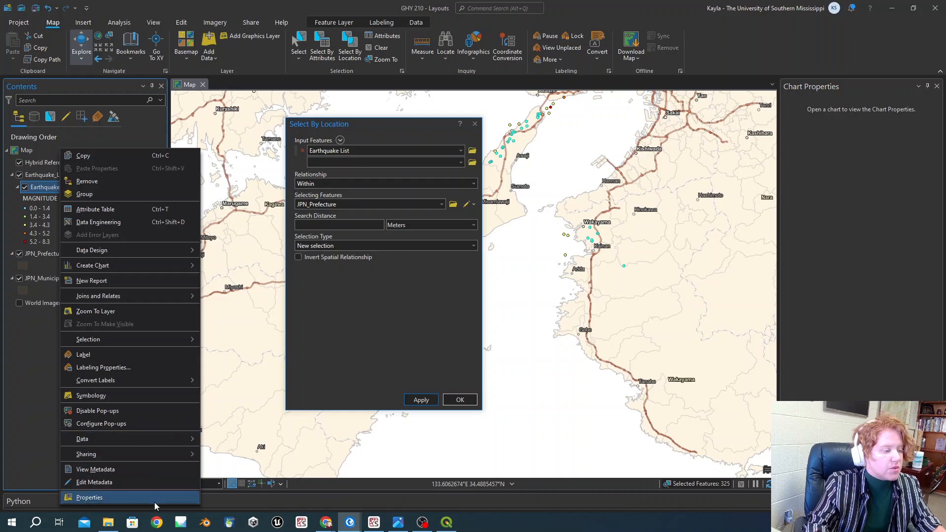
{"action": "mouse_move", "coordinate": [186, 438]}
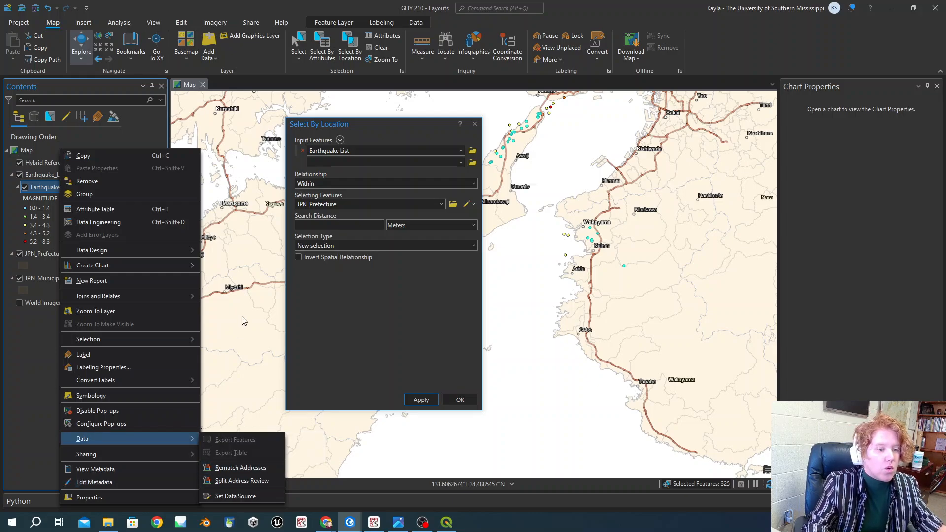
{"action": "left_click", "coordinate": [6, 379]}
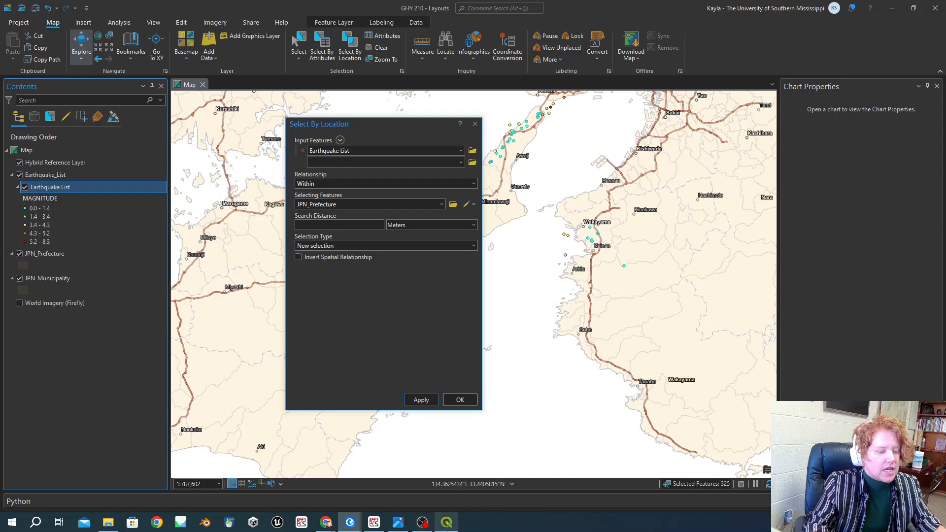
- Switch back to QGIS and set up an ESRI Shapefile export of the Earthquake List layer using EPSG:4326 - WGS 84
{"action": "left_click", "coordinate": [452, 526]}
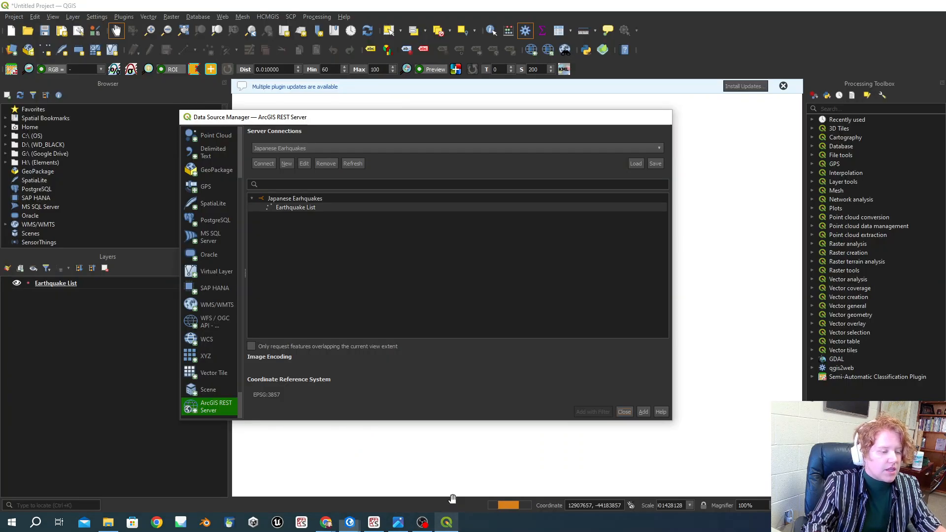
{"action": "left_click", "coordinate": [450, 498]}
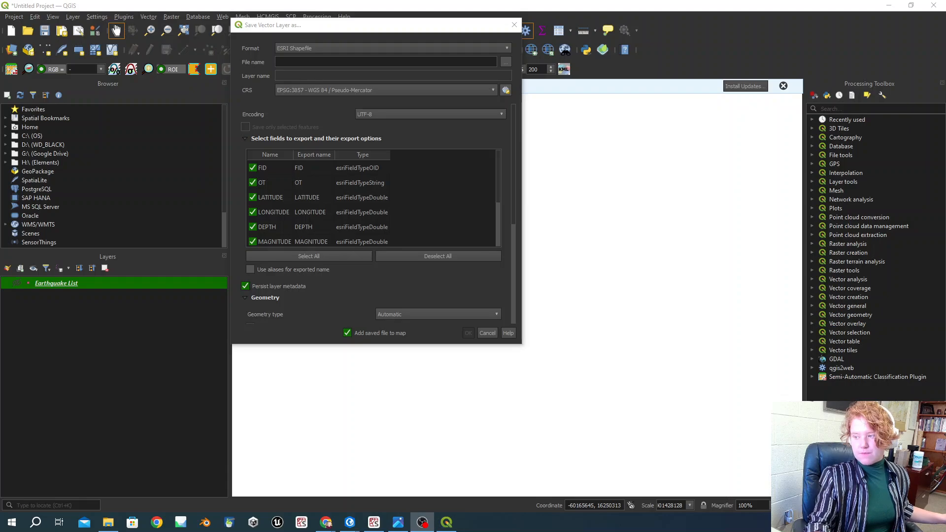
{"action": "left_click_drag", "start_coordinate": [340, 26], "coordinate": [380, 26]}
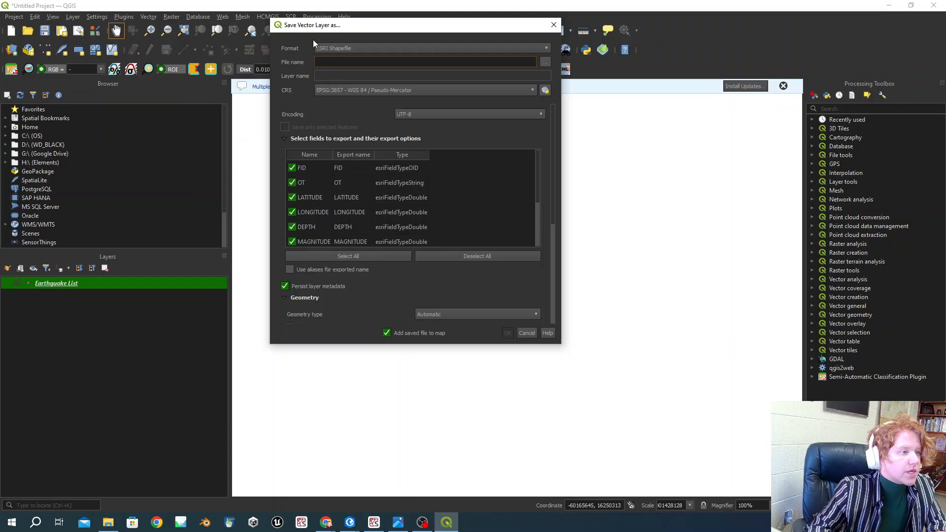
{"action": "left_click", "coordinate": [534, 90]}
{"action": "left_click", "coordinate": [349, 118]}
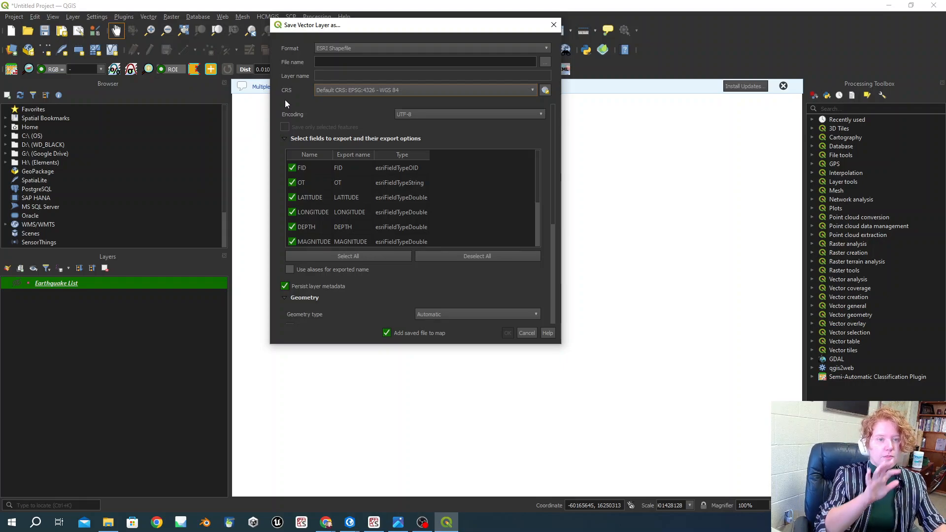
- Set the export's output file to World_Earthquakes in the Downloads folder
{"action": "left_click", "coordinate": [545, 63]}
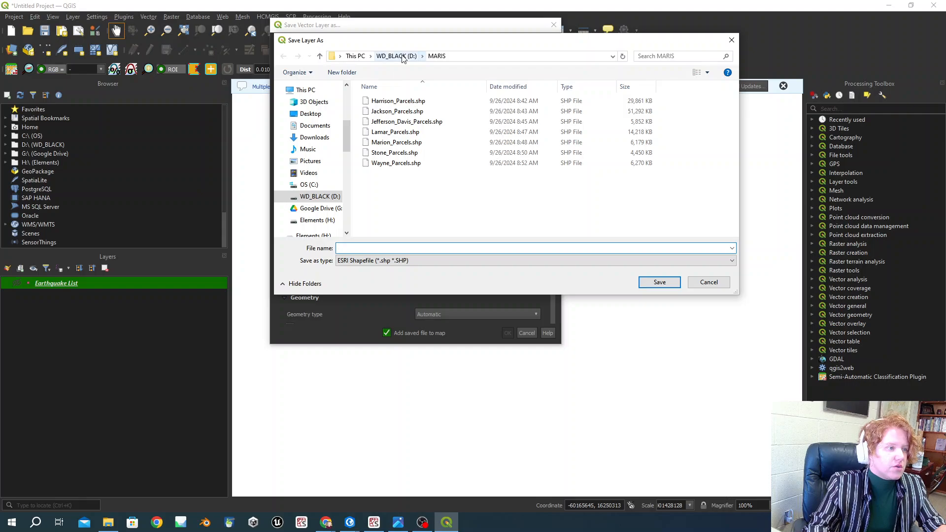
{"action": "left_click", "coordinate": [315, 137]}
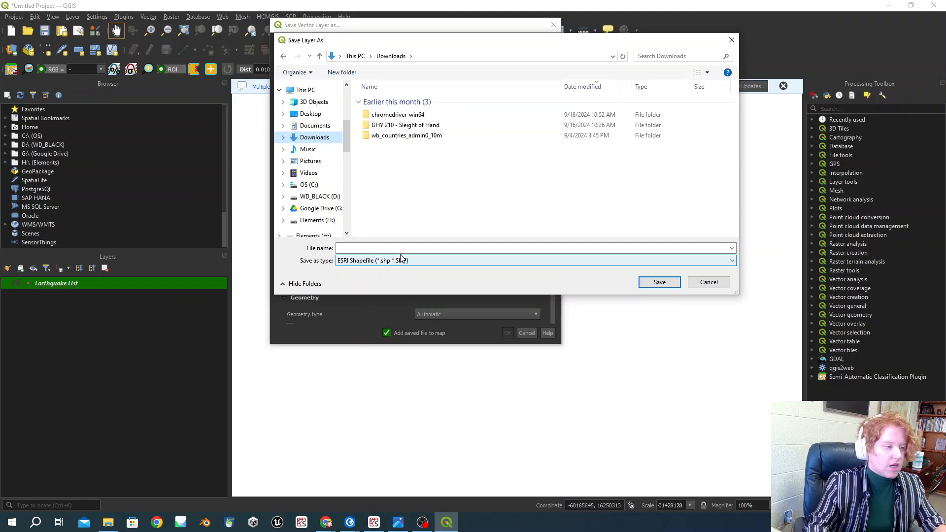
{"action": "mouse_move", "coordinate": [398, 530]}
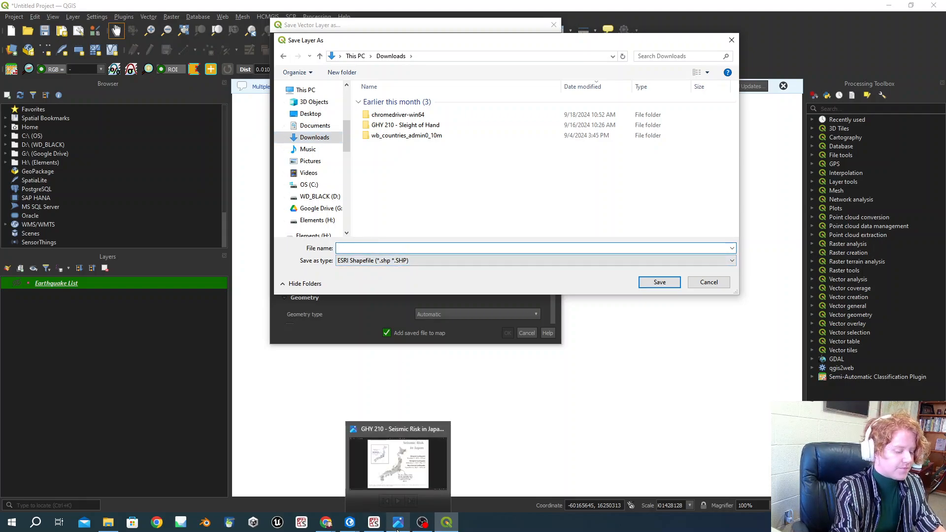
{"action": "type", "text": "World"}
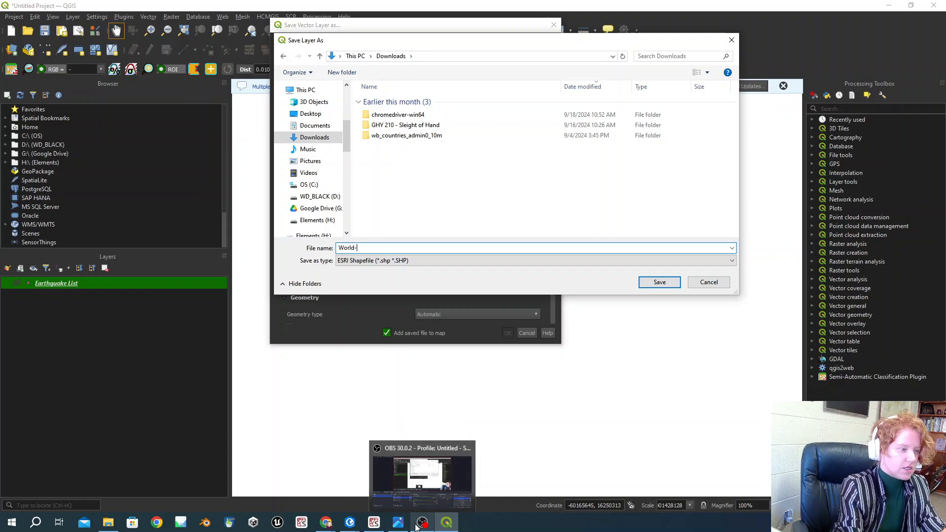
{"action": "type", "text": "_E"}
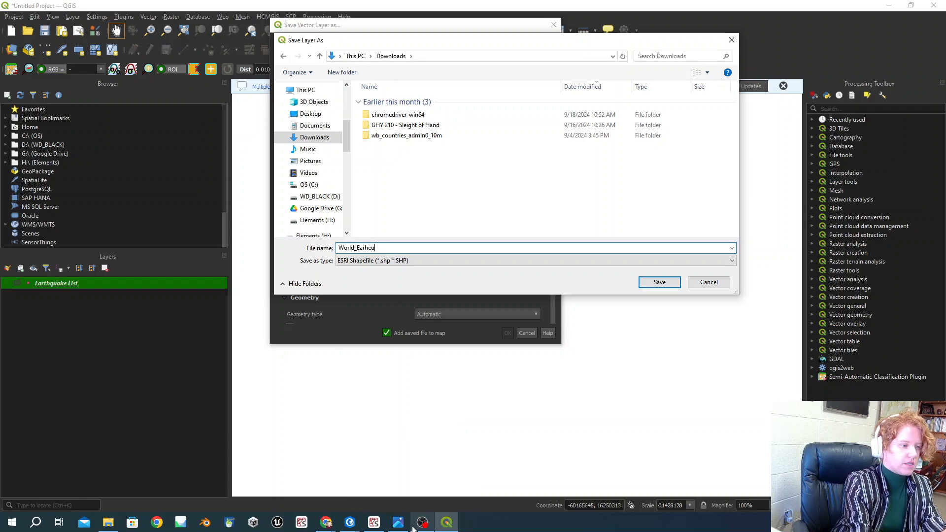
{"action": "type", "text": "arhqua"}
{"action": "key", "text": "BackSpace"}
{"action": "key", "text": "BackSpace"}
{"action": "key", "text": "BackSpace"}
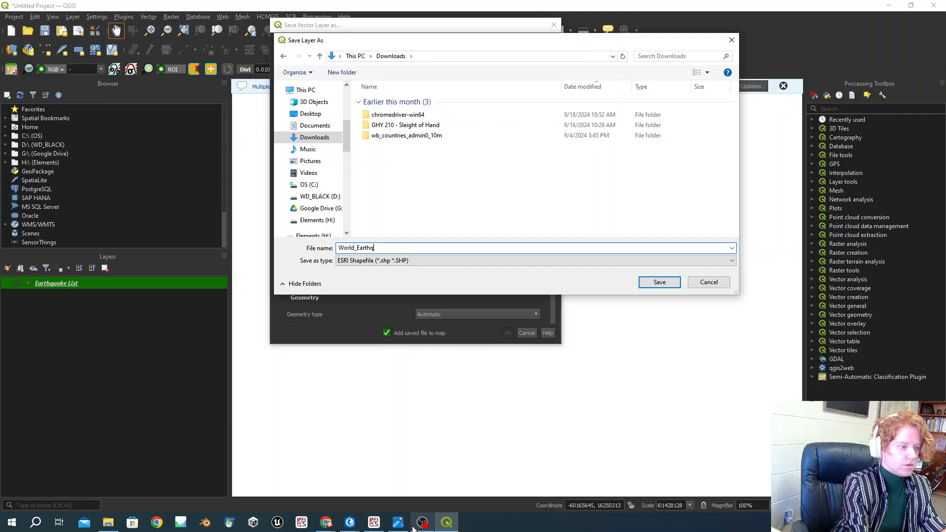
{"action": "type", "text": "uakes"}
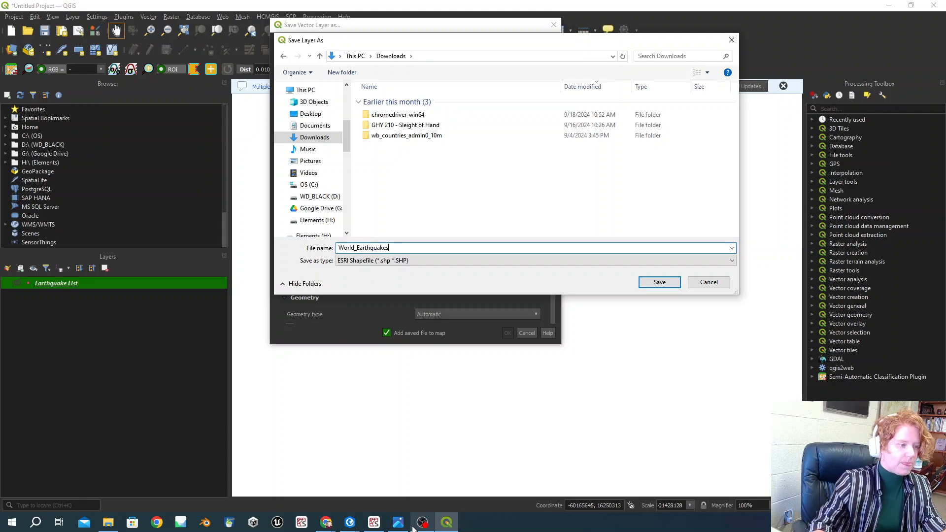
{"action": "key", "text": "Return"}
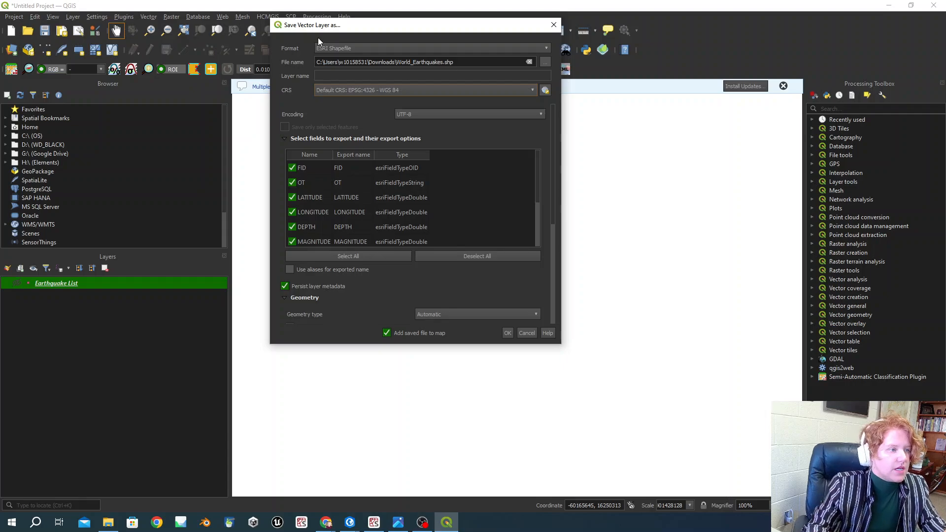
- Run the World_Earthquakes shapefile export with all fields included, and close QGIS without saving the project
{"action": "scroll", "coordinate": [333, 213], "scroll_direction": "down", "scroll_amount": 1}
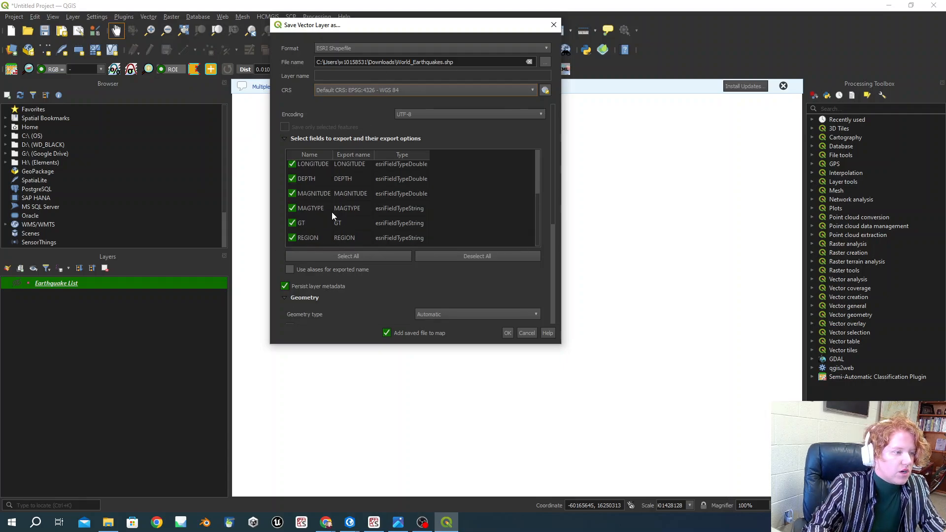
{"action": "scroll", "coordinate": [310, 207], "scroll_direction": "up", "scroll_amount": 1}
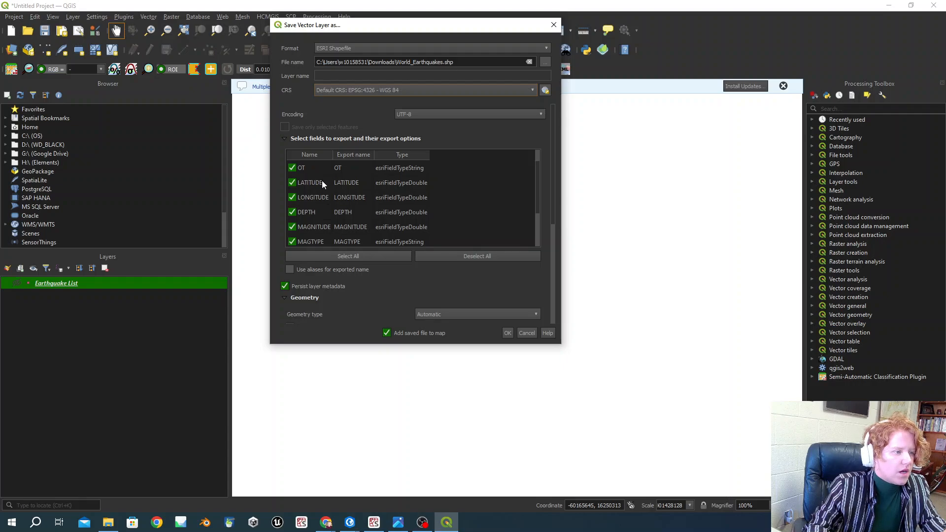
{"action": "scroll", "coordinate": [322, 184], "scroll_direction": "down", "scroll_amount": 3}
{"action": "left_click", "coordinate": [508, 337]}
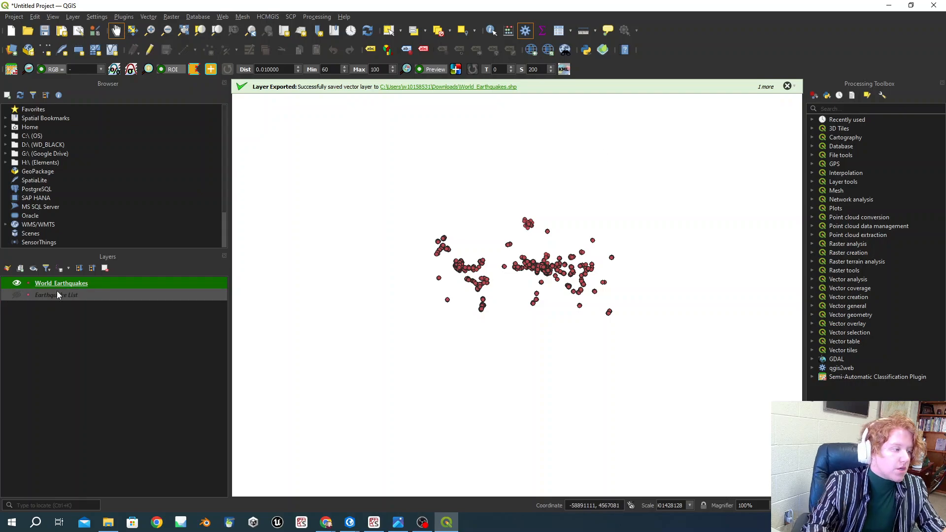
{"action": "left_click", "coordinate": [934, 5]}
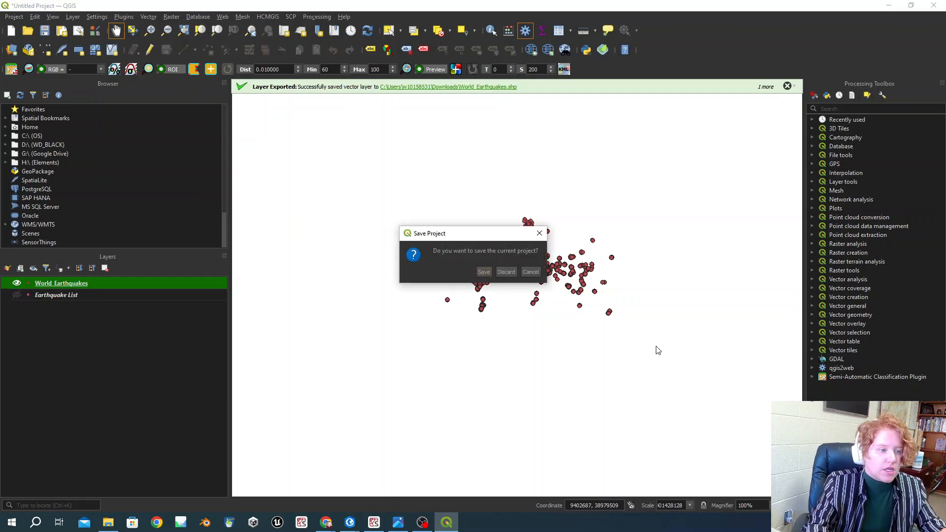
{"action": "left_click", "coordinate": [506, 274]}
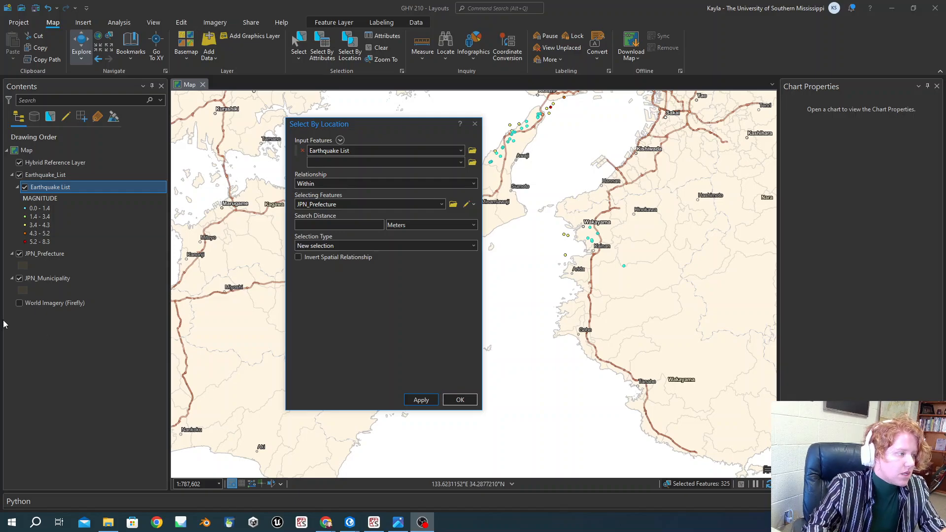
- In the ArcGIS Pro map, add World_Earthquakes.shp from the Downloads folder and remove the Earthquake_List group layer
{"action": "left_click", "coordinate": [209, 41]}
{"action": "scroll", "coordinate": [124, 251], "scroll_direction": "down", "scroll_amount": 3}
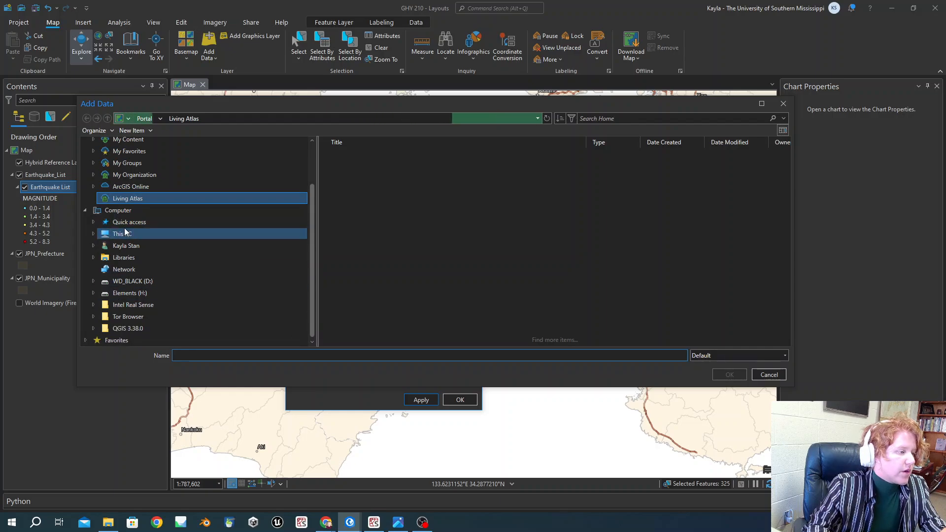
{"action": "left_click", "coordinate": [129, 257]}
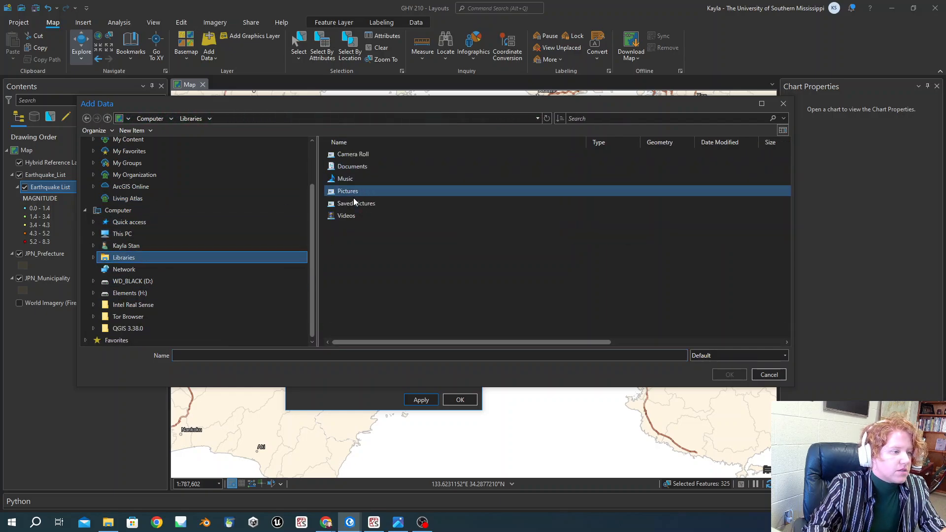
{"action": "left_click", "coordinate": [126, 245]}
{"action": "left_click", "coordinate": [122, 234]}
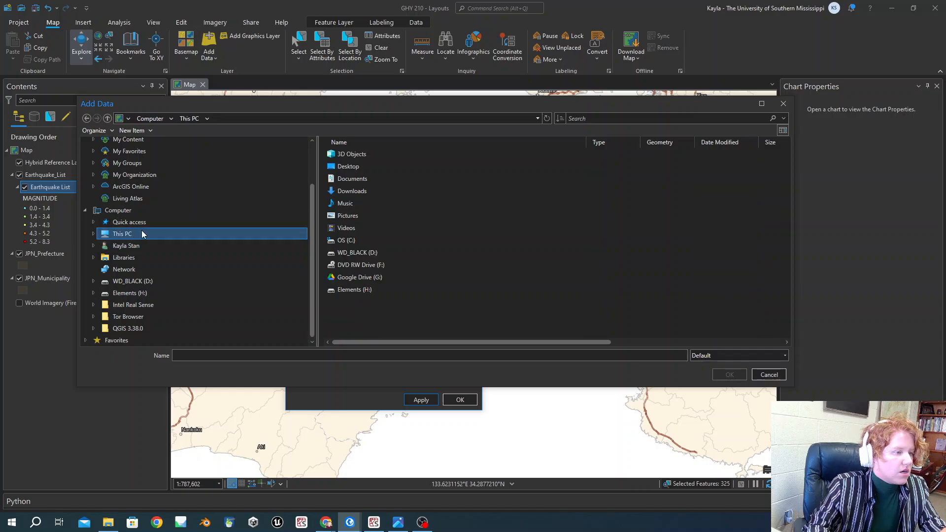
{"action": "double_click", "coordinate": [352, 191]}
{"action": "scroll", "coordinate": [369, 286], "scroll_direction": "down", "scroll_amount": 5}
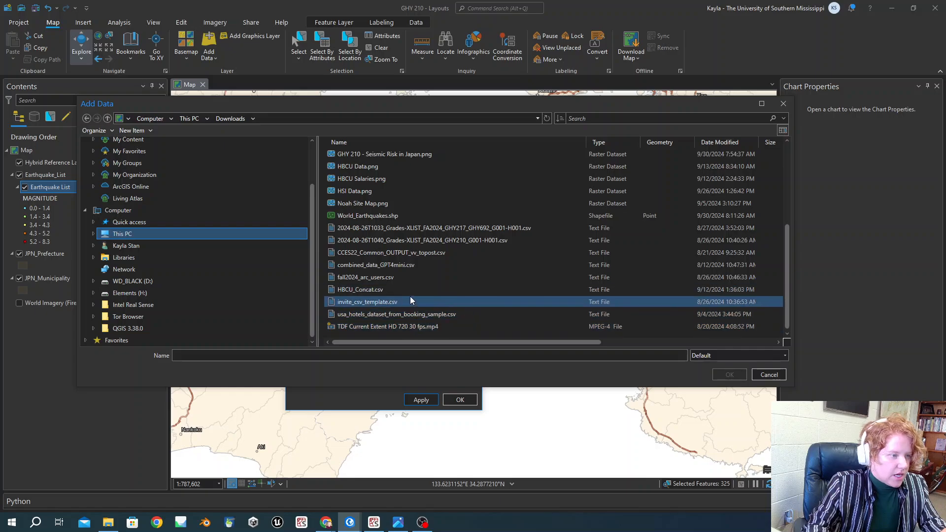
{"action": "left_click", "coordinate": [369, 216]}
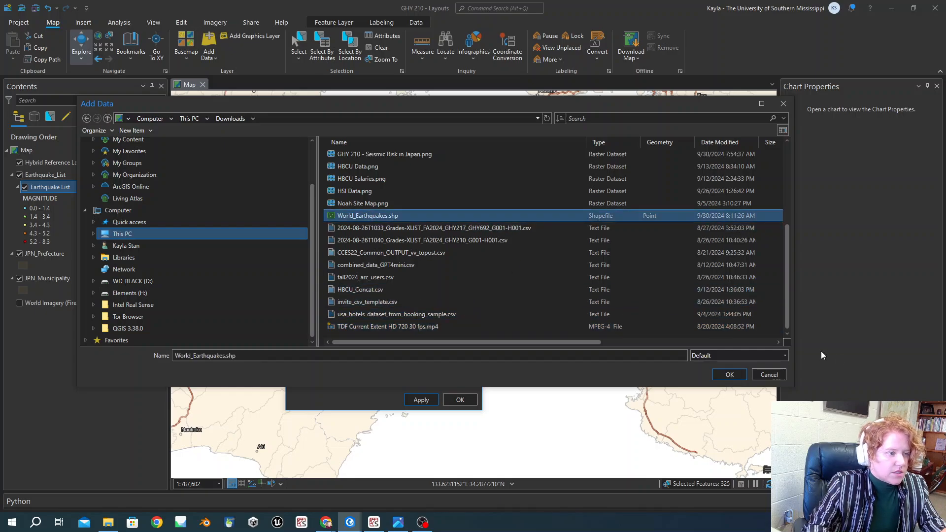
{"action": "left_click", "coordinate": [736, 378]}
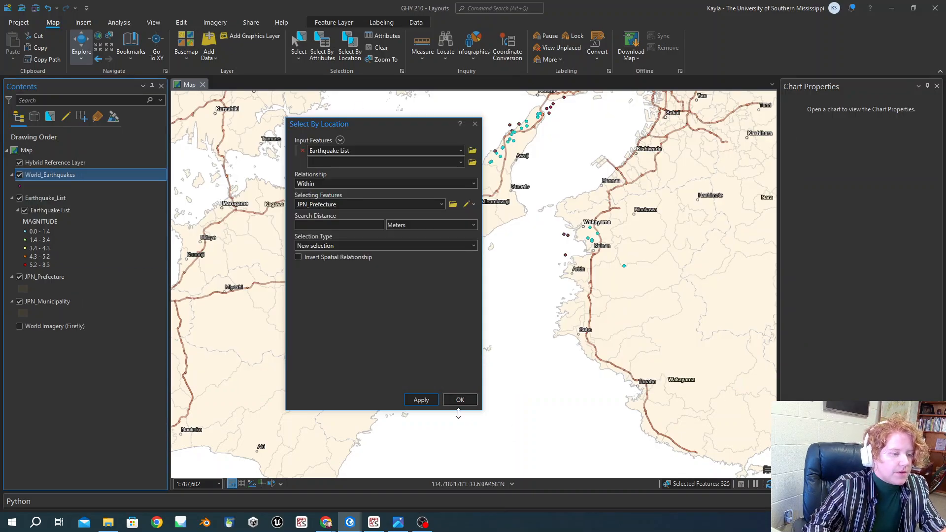
{"action": "right_click", "coordinate": [40, 198]}
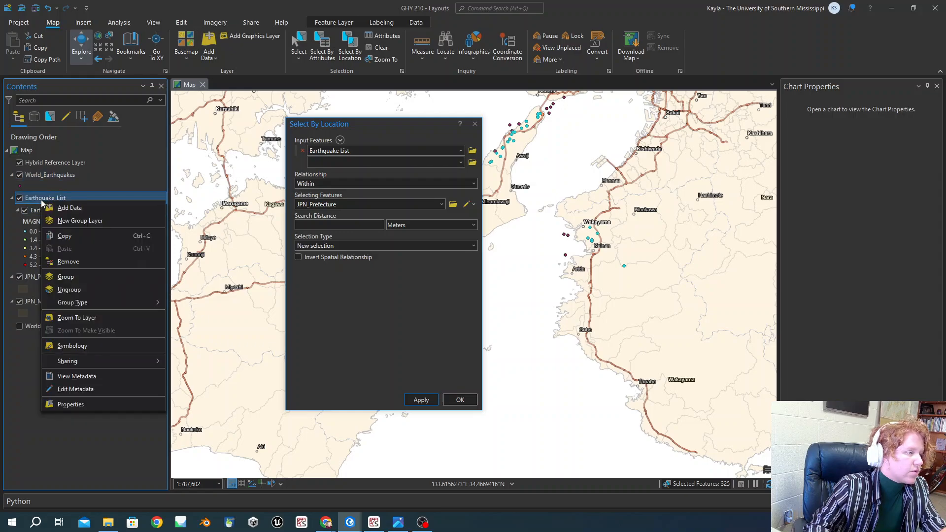
{"action": "left_click", "coordinate": [76, 261]}
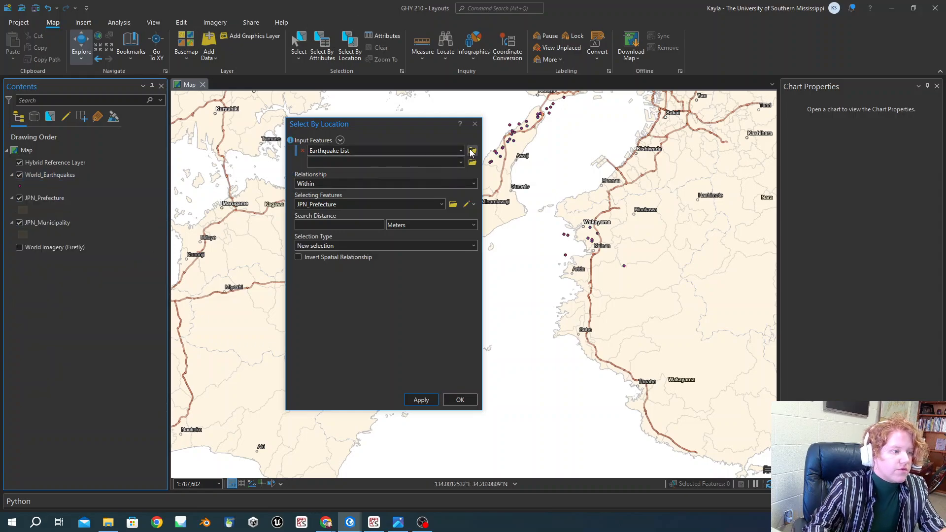
- Select by location the World_Earthquakes features that are within JPN_Prefecture, as a new selection
{"action": "left_click_drag", "start_coordinate": [402, 128], "coordinate": [369, 150]}
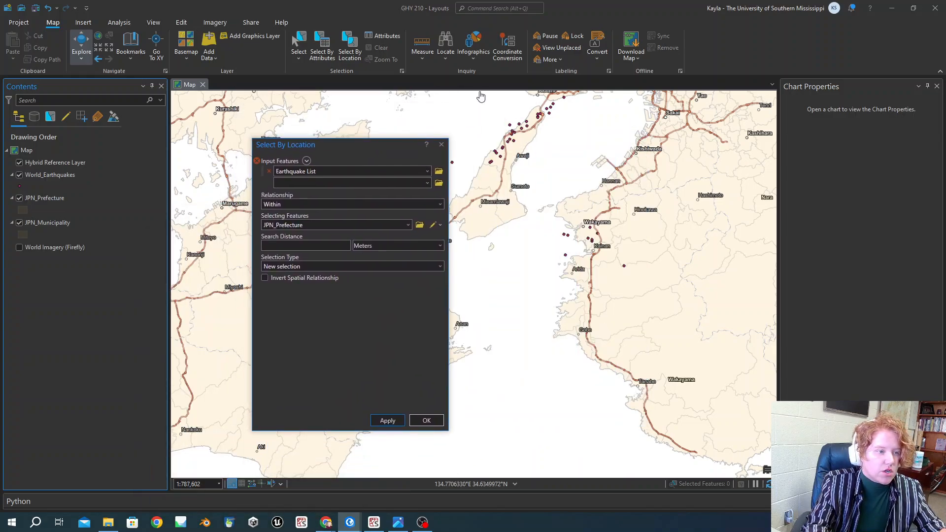
{"action": "left_click", "coordinate": [427, 171]}
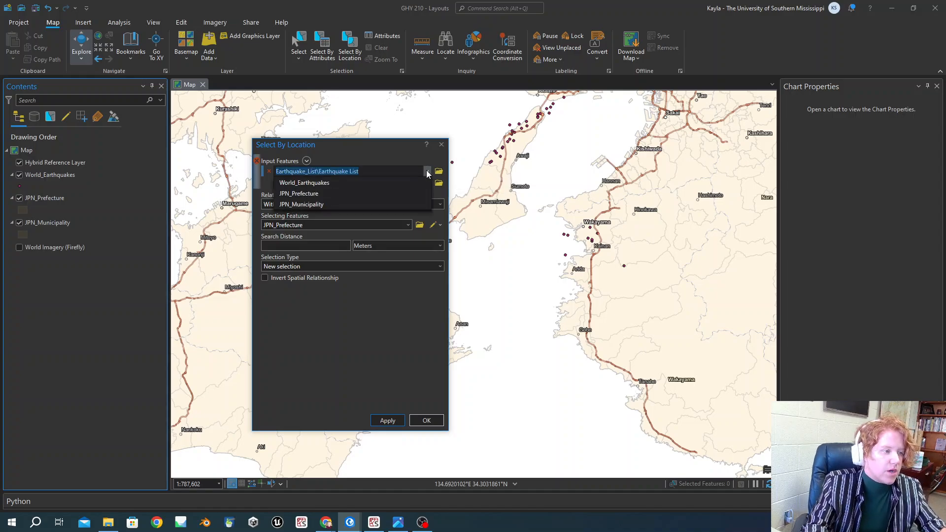
{"action": "left_click", "coordinate": [326, 184]}
{"action": "left_click", "coordinate": [427, 421]}
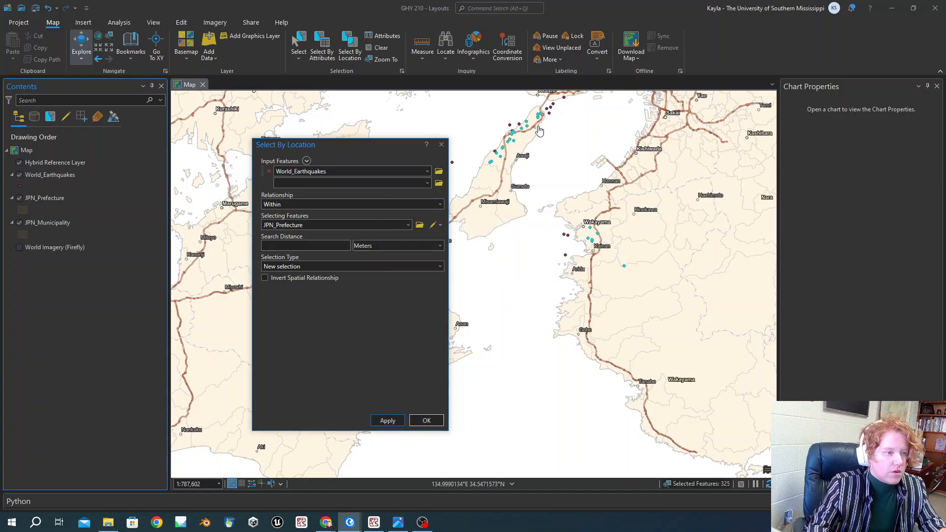
{"action": "left_click", "coordinate": [432, 419]}
{"action": "scroll", "coordinate": [399, 327], "scroll_direction": "down", "scroll_amount": 3}
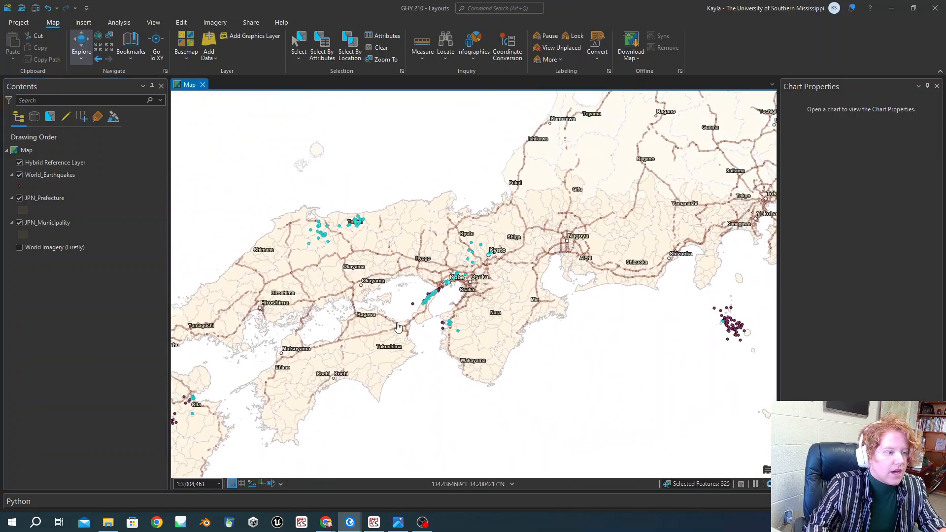
{"action": "left_click_drag", "start_coordinate": [557, 187], "coordinate": [330, 274]}
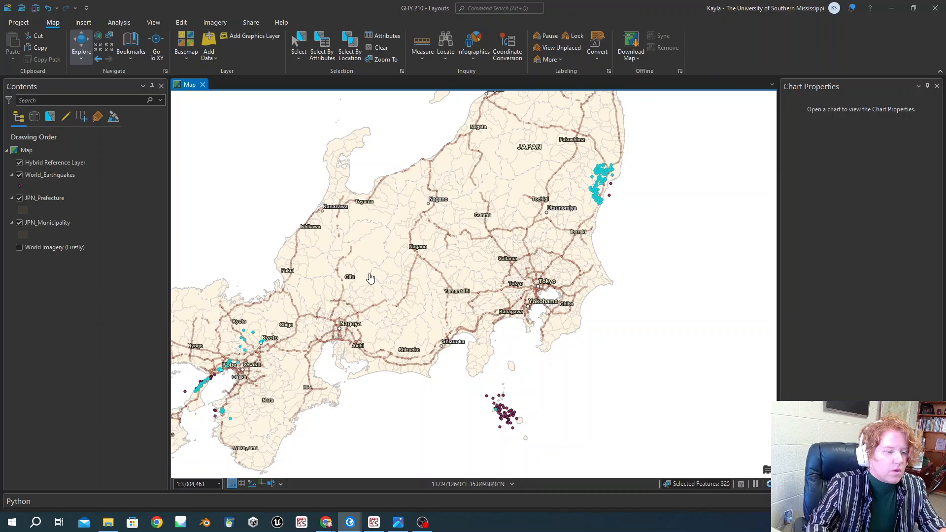
- Export the selected World_Earthquakes records to the GHY 210 - Layouts geodatabase as the feature class Japan_Earthquakes
{"action": "left_click", "coordinate": [42, 175]}
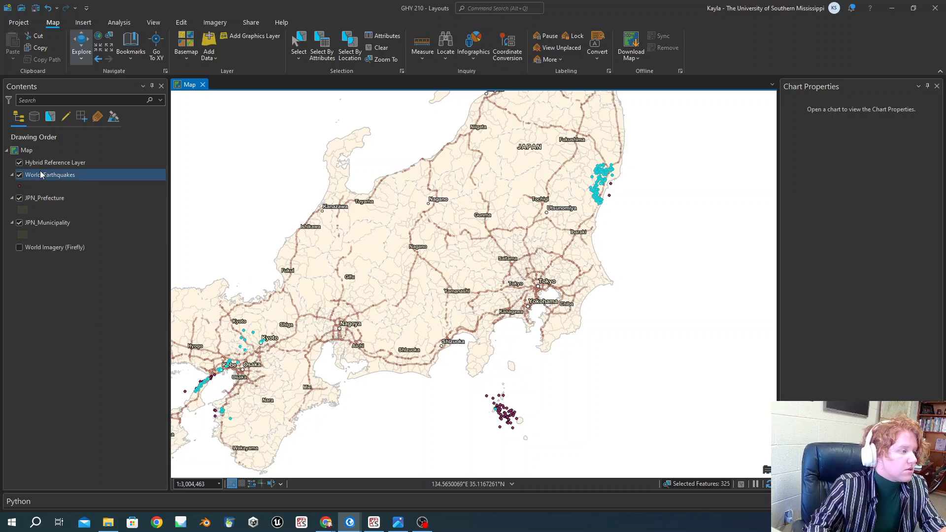
{"action": "right_click", "coordinate": [36, 161]}
{"action": "left_click", "coordinate": [25, 291]}
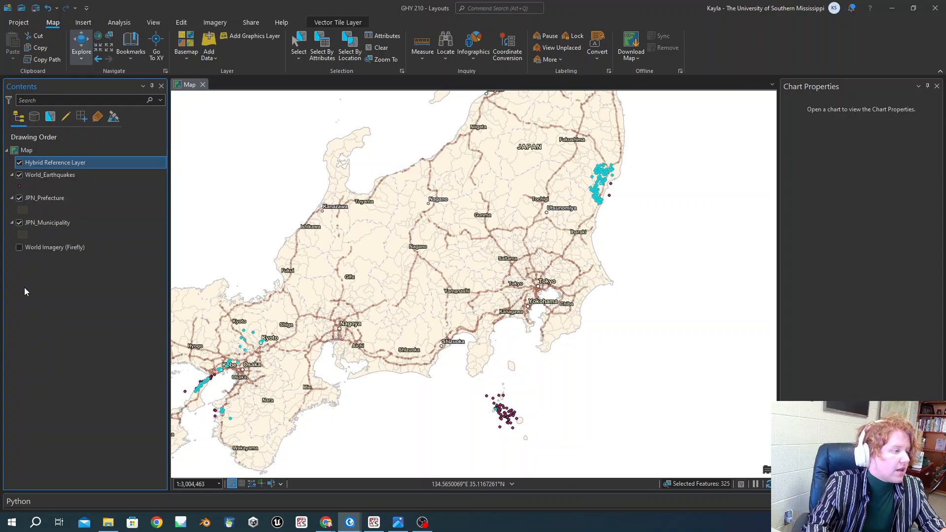
{"action": "right_click", "coordinate": [49, 176]}
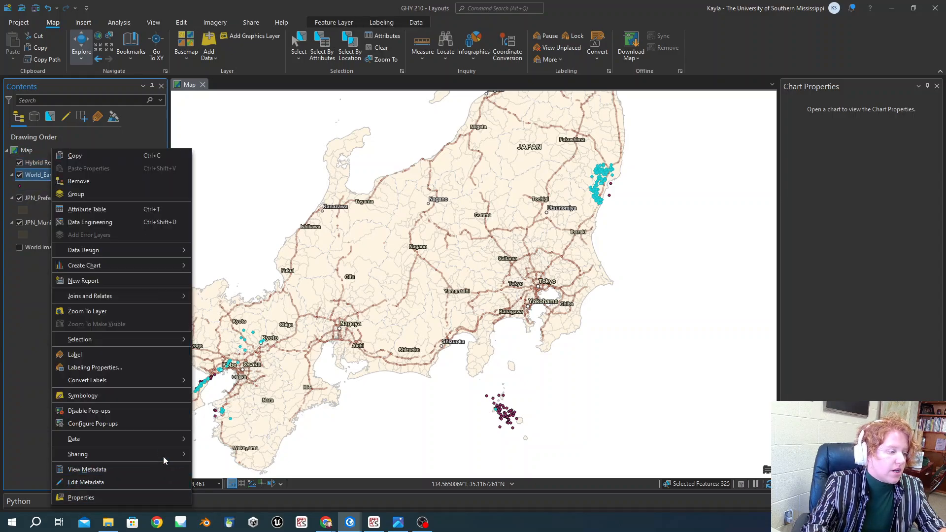
{"action": "mouse_move", "coordinate": [160, 440]}
{"action": "left_click", "coordinate": [232, 440]}
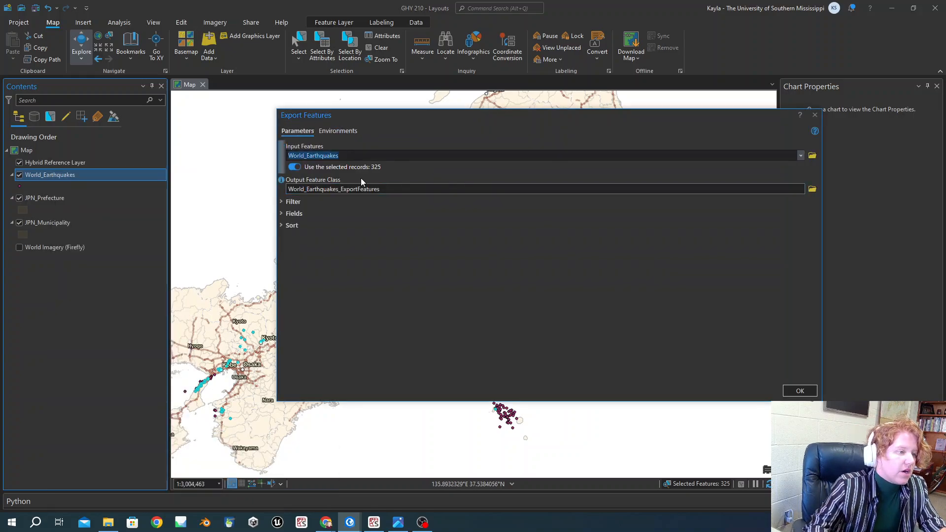
{"action": "mouse_move", "coordinate": [386, 167]}
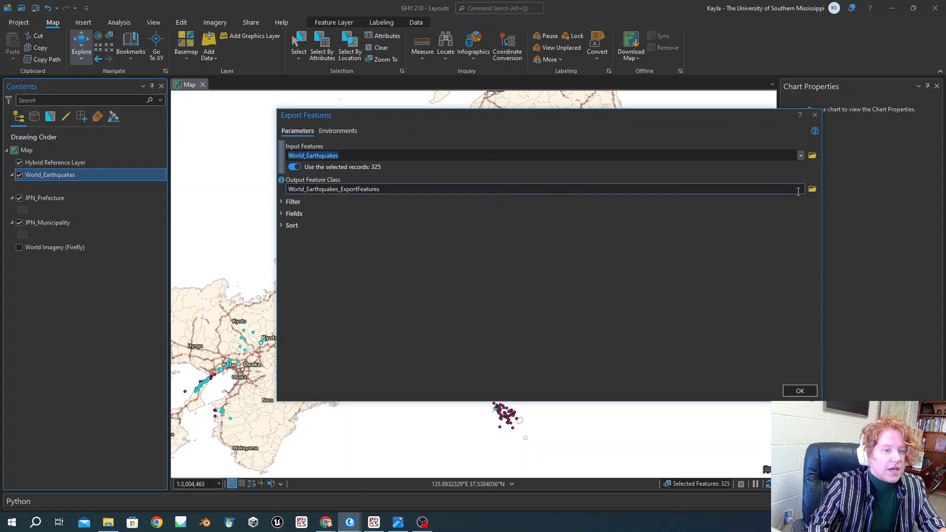
{"action": "left_click", "coordinate": [812, 191]}
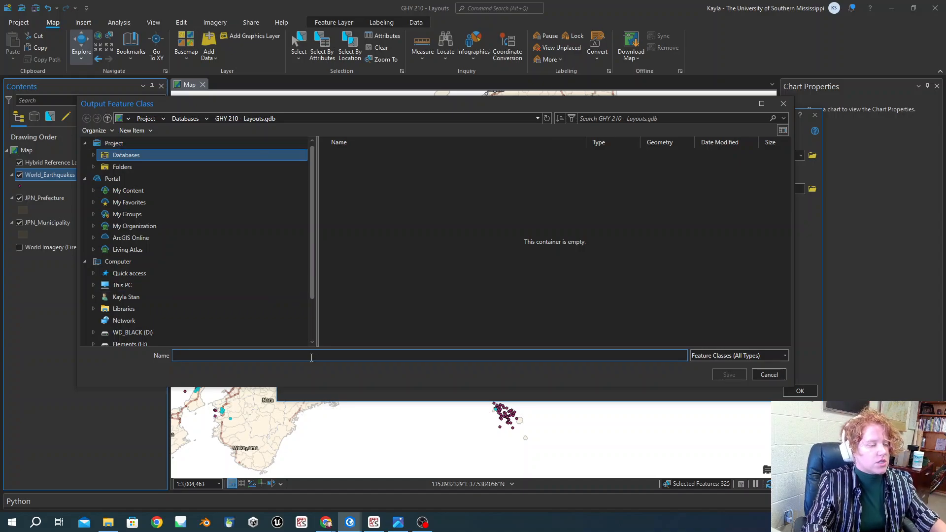
{"action": "type", "text": "Japan"}
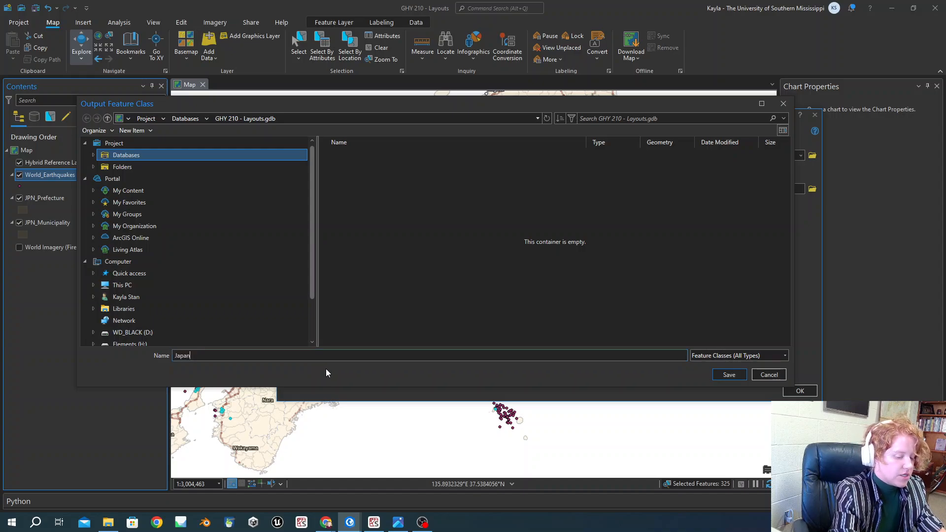
{"action": "type", "text": "_Earthquakes"}
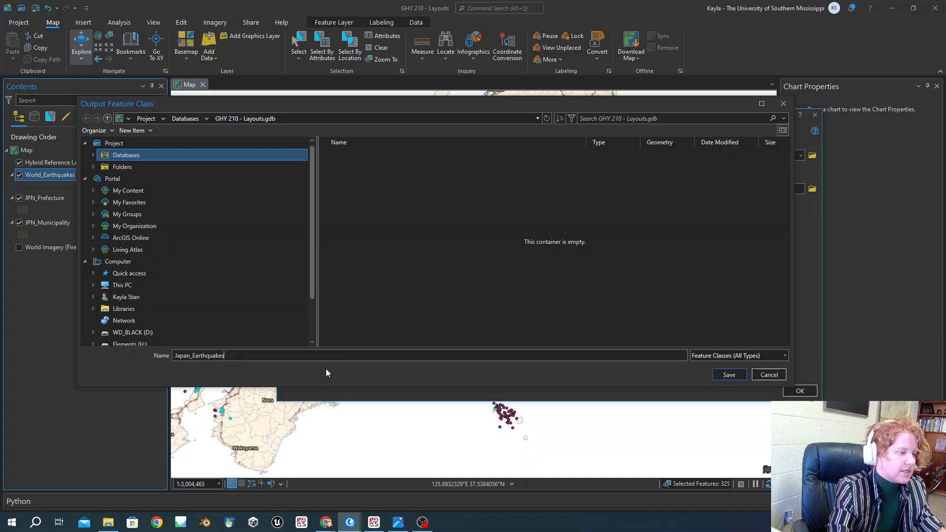
{"action": "key", "text": "Return"}
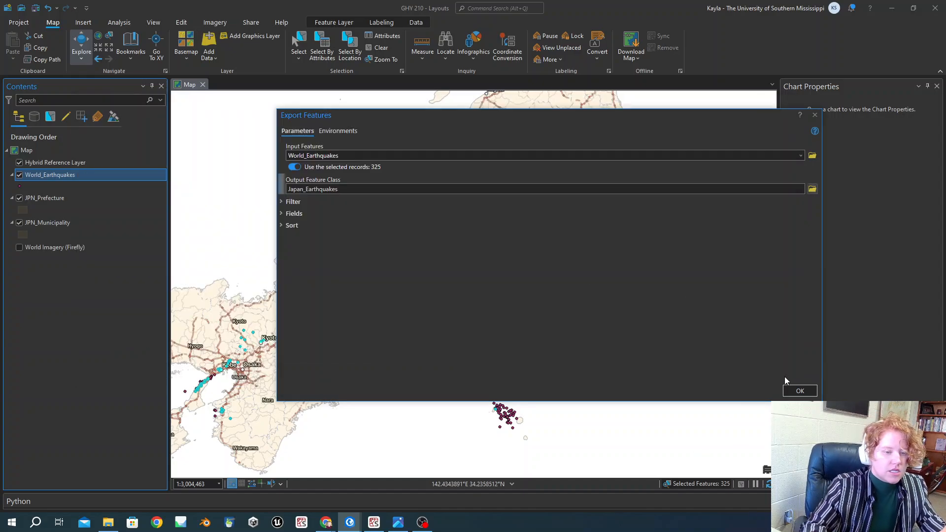
{"action": "left_click", "coordinate": [798, 391]}
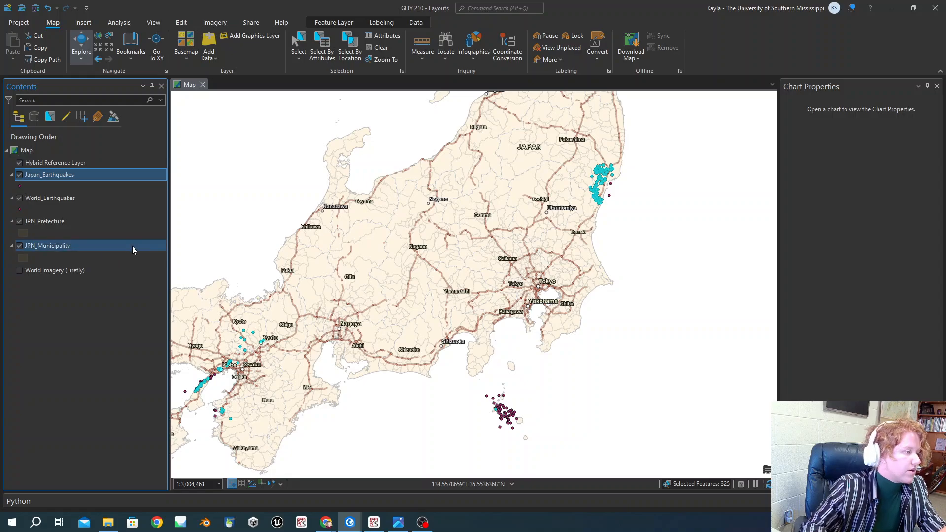
- Remove the World_Earthquakes layer from the map
{"action": "right_click", "coordinate": [57, 198]}
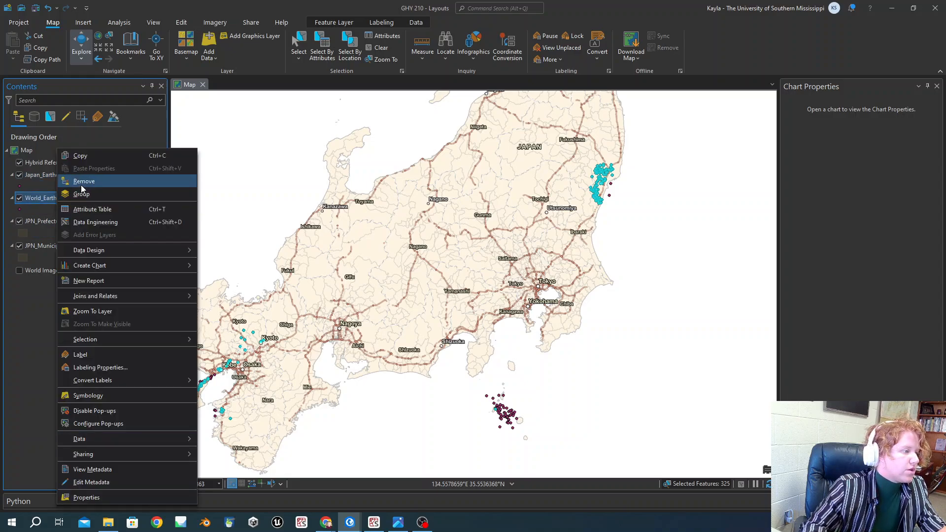
{"action": "left_click", "coordinate": [82, 183]}
{"action": "scroll", "coordinate": [614, 198], "scroll_direction": "down", "scroll_amount": 1}
{"action": "left_click_drag", "start_coordinate": [662, 231], "coordinate": [518, 338]}
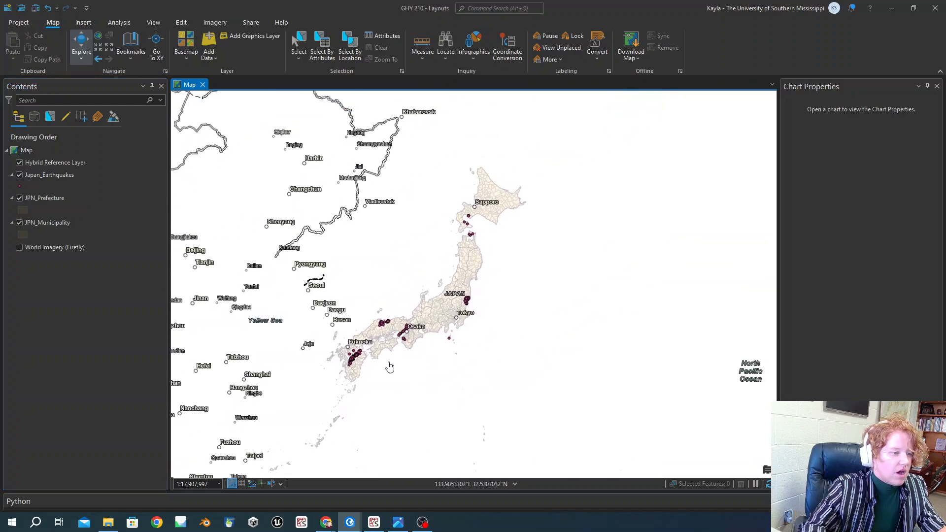
{"action": "scroll", "coordinate": [389, 365], "scroll_direction": "up", "scroll_amount": 2}
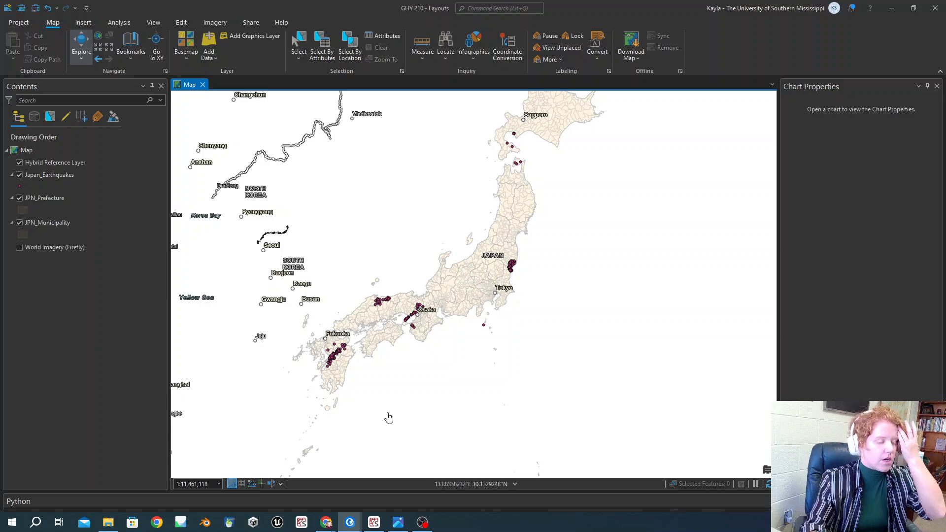
- Turn off the Hybrid Reference Layer and switch to the GHY 210 - Seismic Risk in Japan.png image in the photo viewer
{"action": "scroll", "coordinate": [562, 201], "scroll_direction": "down", "scroll_amount": 4}
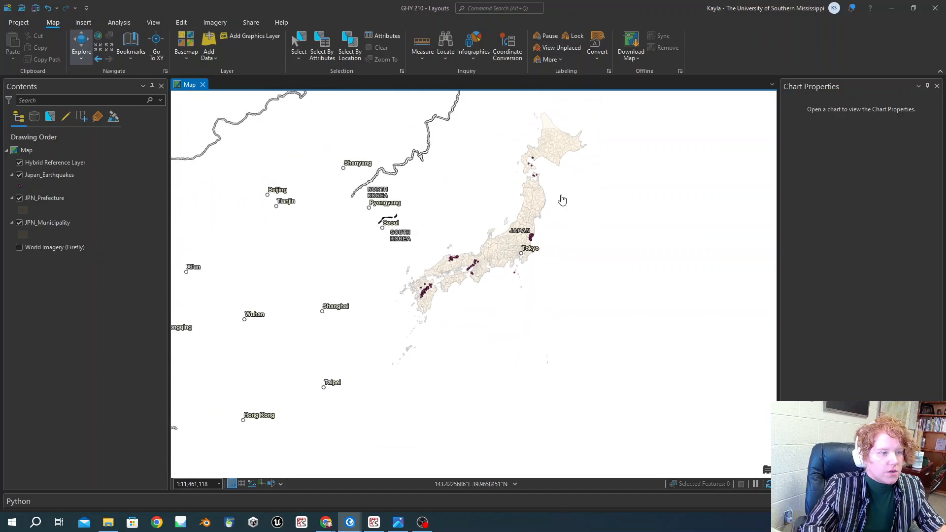
{"action": "scroll", "coordinate": [553, 205], "scroll_direction": "up", "scroll_amount": 2}
{"action": "left_click", "coordinate": [104, 248]}
{"action": "left_click", "coordinate": [19, 162]}
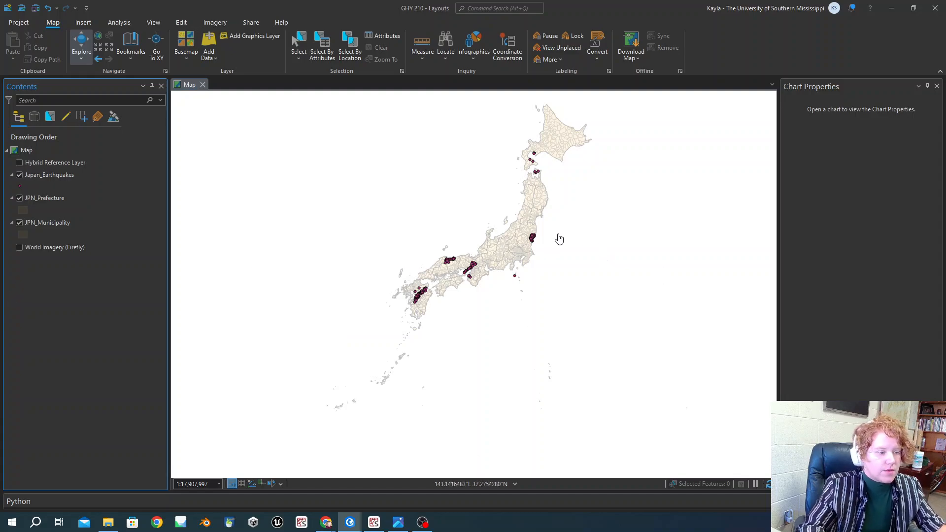
{"action": "left_click_drag", "start_coordinate": [557, 238], "coordinate": [551, 270]}
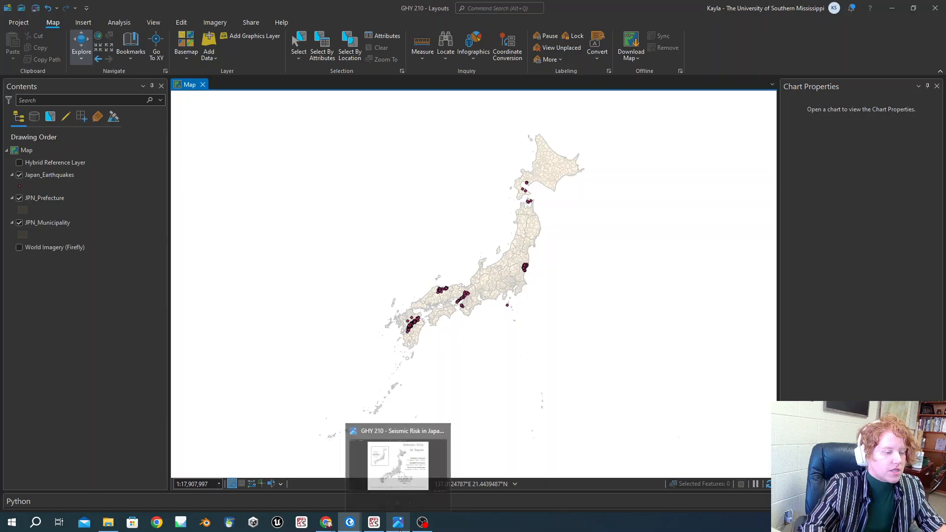
{"action": "left_click", "coordinate": [399, 522]}
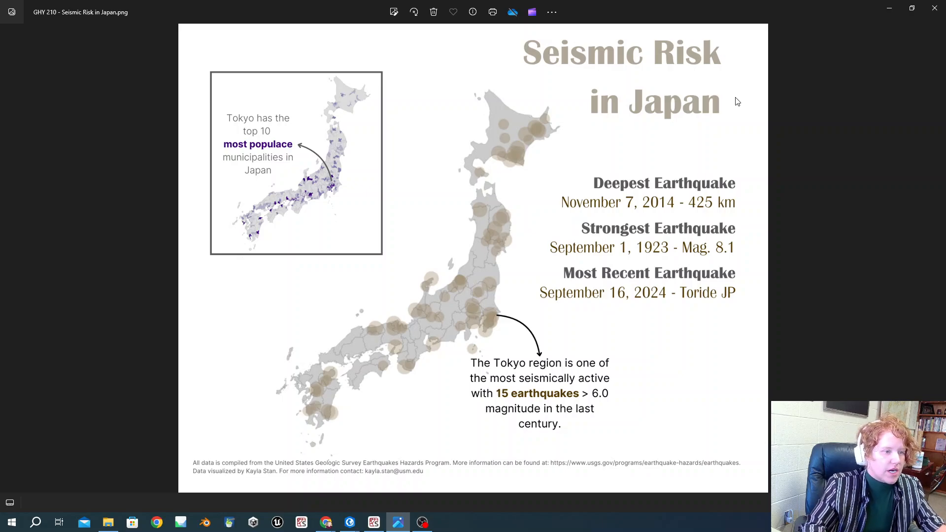
- Back in ArcGIS Pro, move JPN_Prefecture below JPN_Municipality in the drawing order and hide the JPN_Prefecture and Japan_Earthquakes layers
{"action": "left_click", "coordinate": [888, 9]}
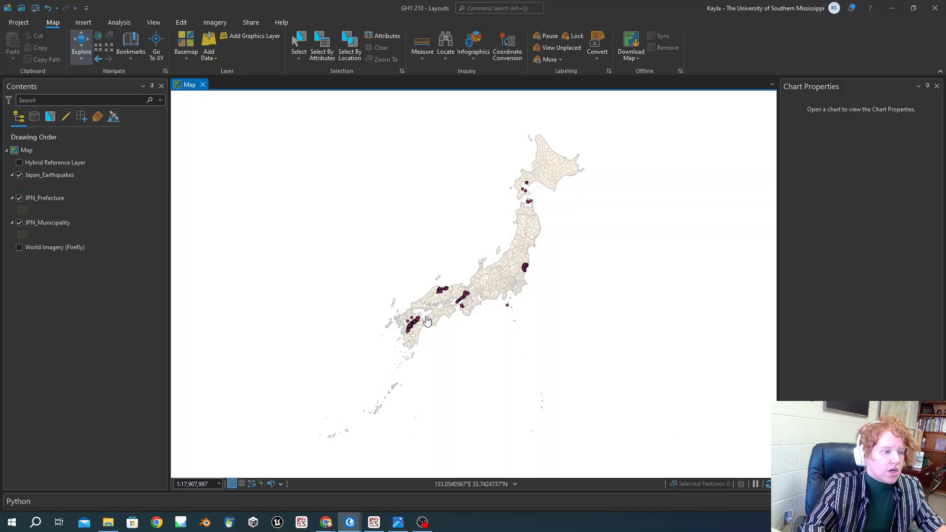
{"action": "left_click", "coordinate": [39, 175]}
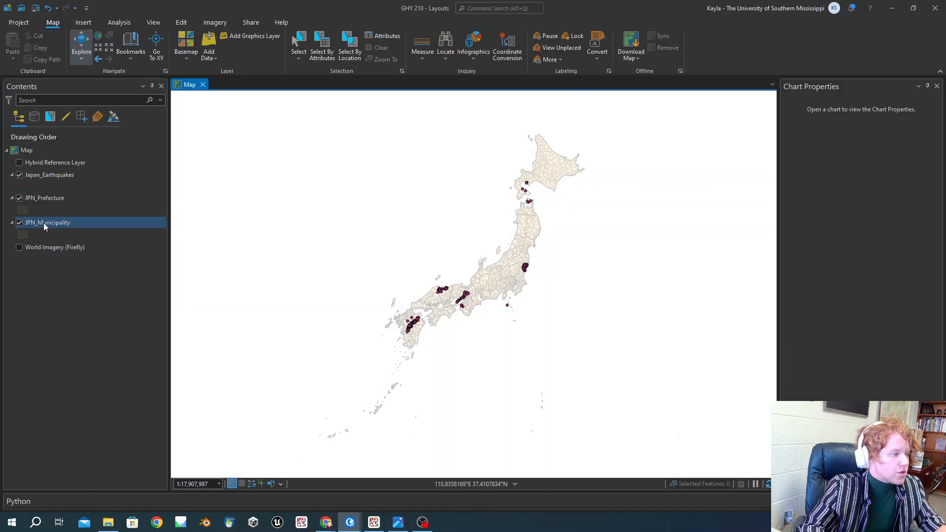
{"action": "left_click", "coordinate": [29, 199]}
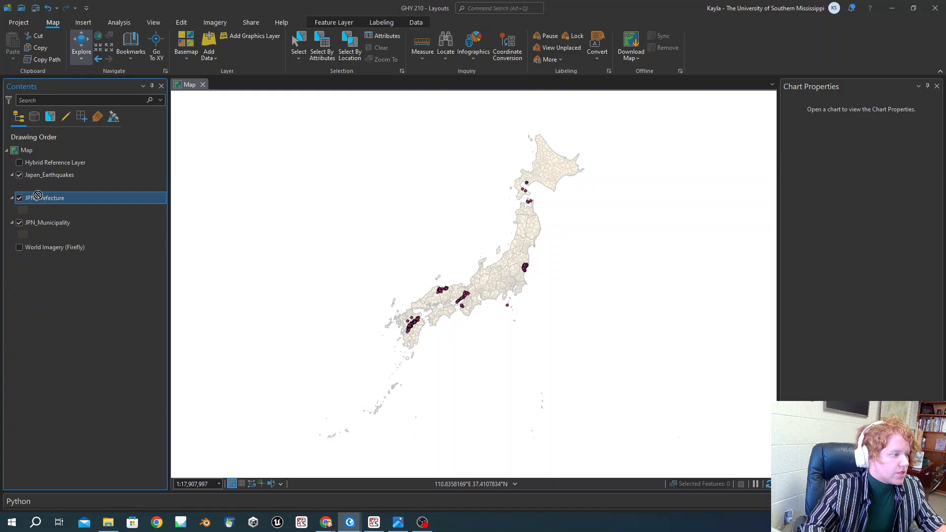
{"action": "left_click_drag", "start_coordinate": [42, 205], "coordinate": [43, 234]}
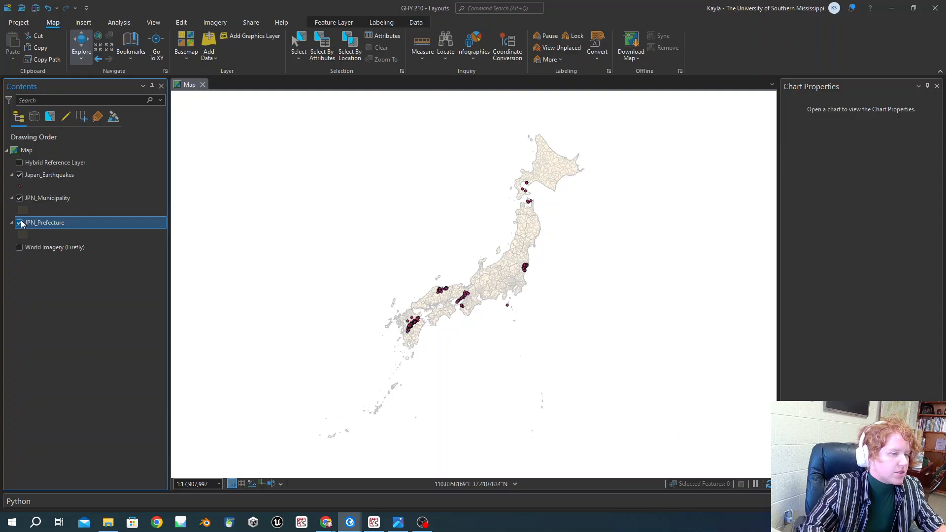
{"action": "left_click", "coordinate": [20, 222]}
{"action": "left_click", "coordinate": [20, 175]}
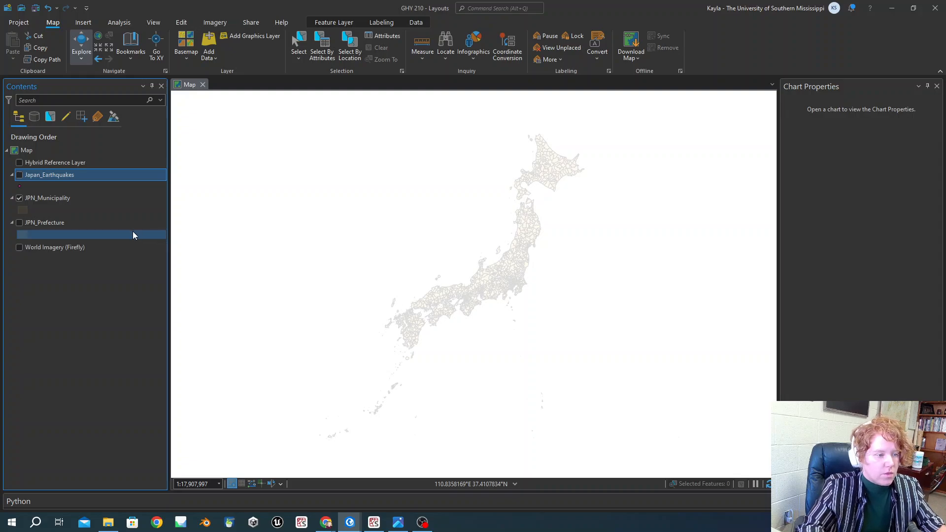
- Set the JPN_Municipality layer's transparency to 0%
{"action": "left_click", "coordinate": [47, 199]}
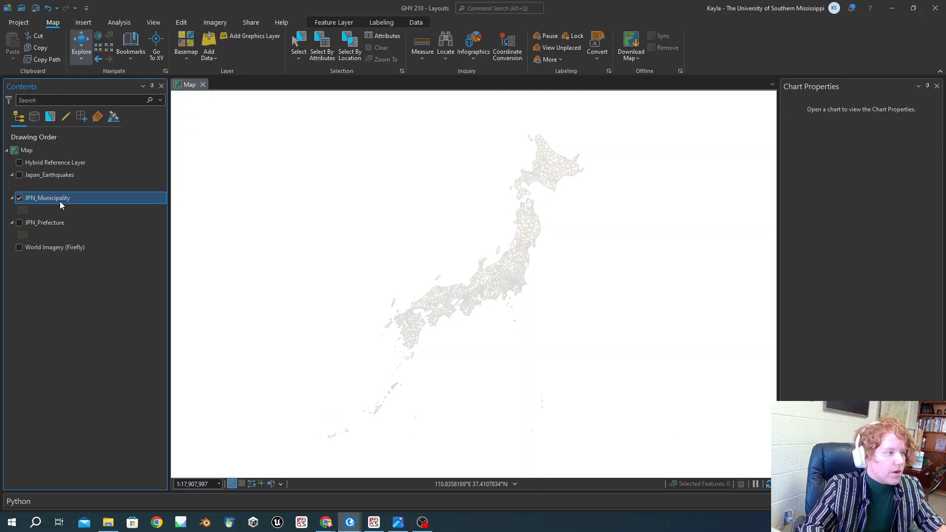
{"action": "left_click", "coordinate": [327, 23]}
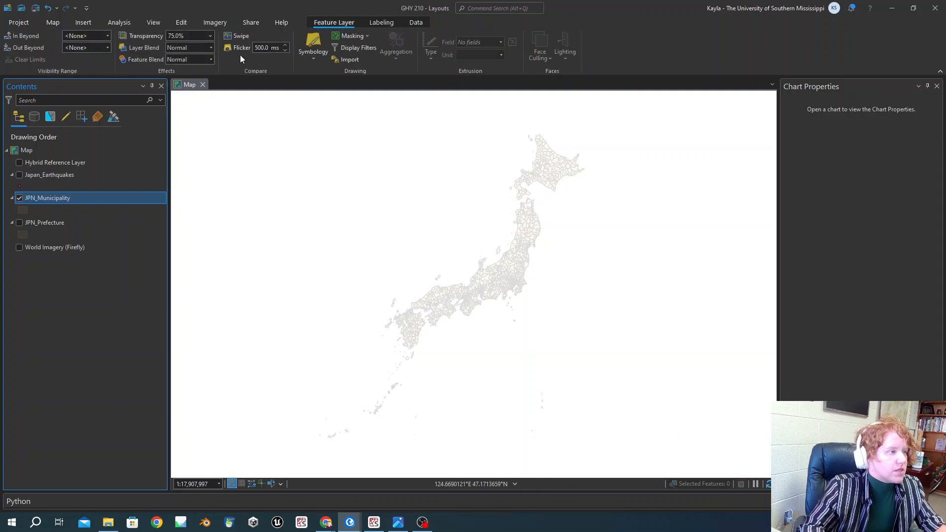
{"action": "left_click", "coordinate": [209, 36]}
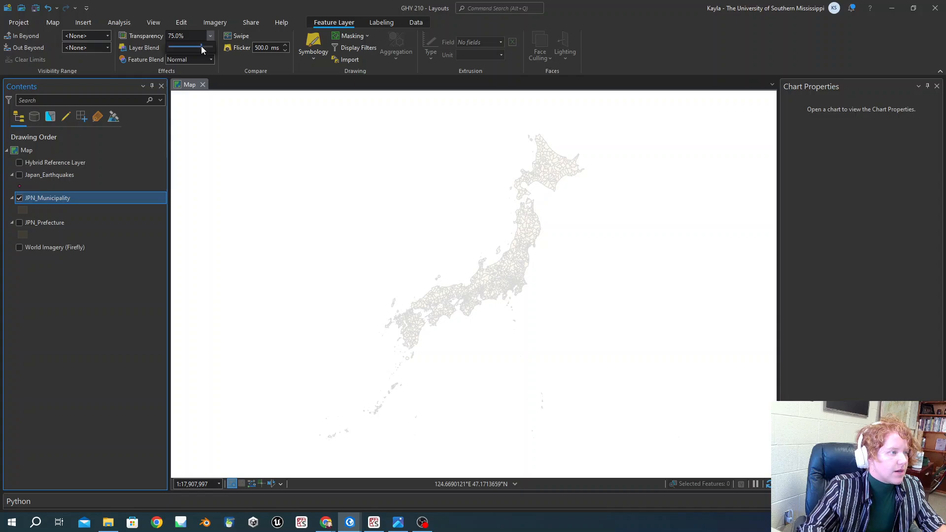
{"action": "left_click_drag", "start_coordinate": [201, 46], "coordinate": [85, 43]}
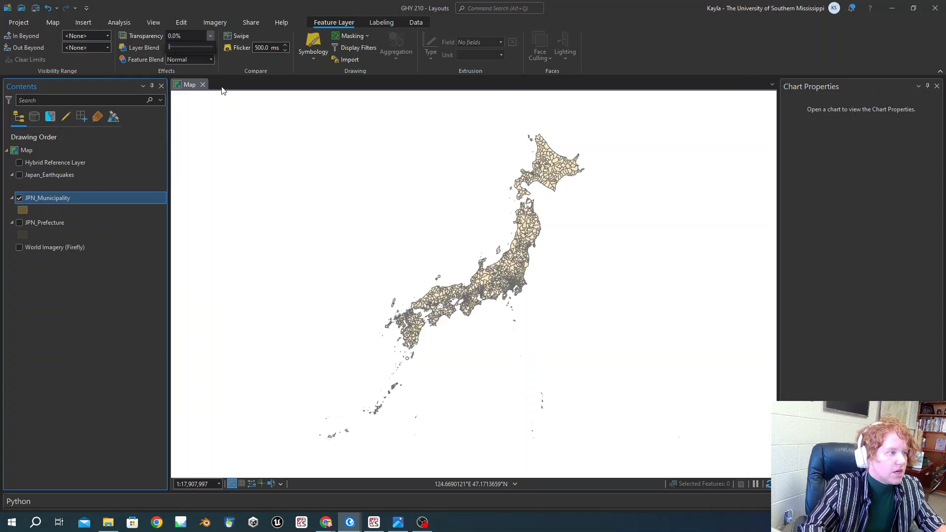
- Show the JPN_Prefecture layer and set its transparency to 0%
{"action": "left_click", "coordinate": [29, 222]}
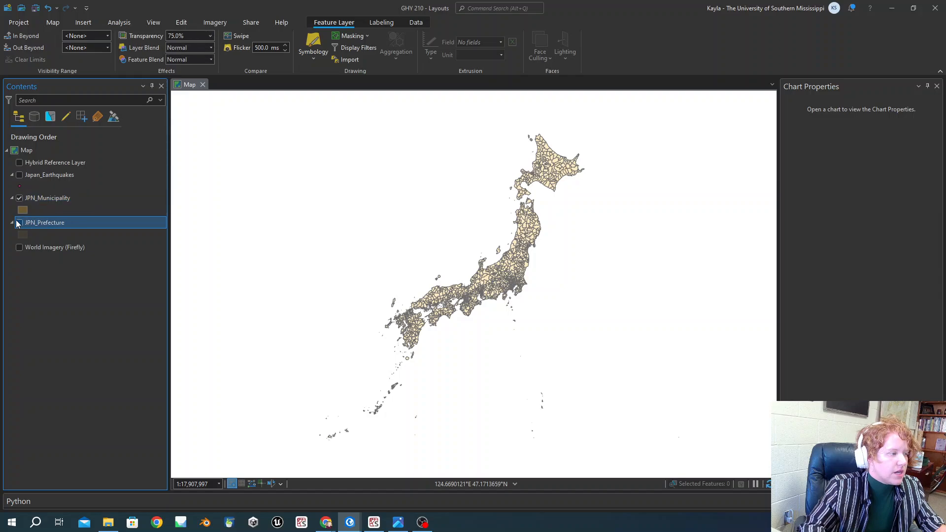
{"action": "left_click", "coordinate": [19, 223]}
{"action": "left_click", "coordinate": [210, 36]}
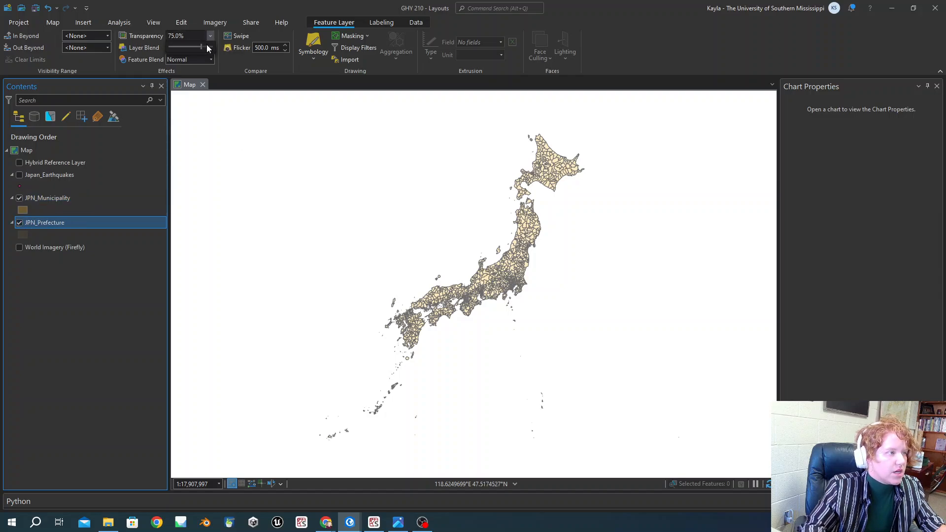
{"action": "left_click_drag", "start_coordinate": [202, 47], "coordinate": [124, 274]}
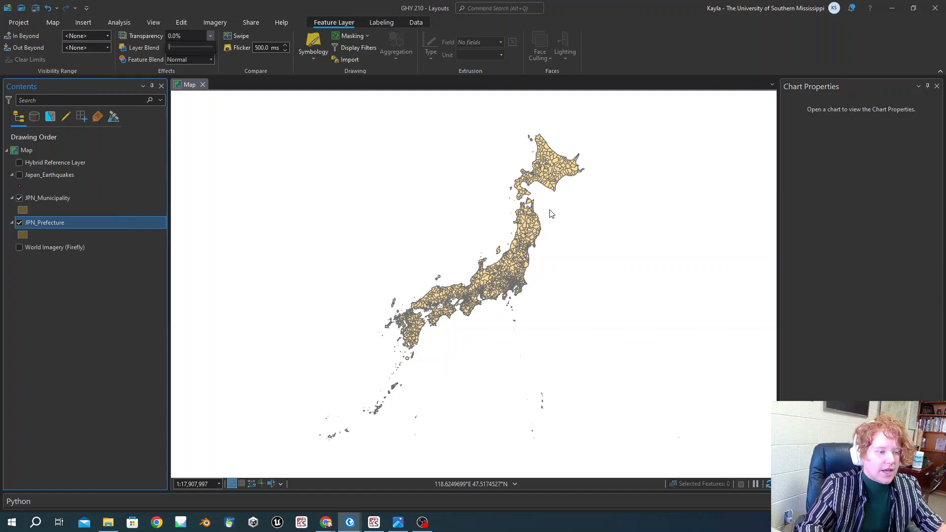
- Check the finished Seismic Risk in Japan image in the photo viewer, return to ArcGIS Pro and open the symbology of JPN_Prefecture
{"action": "left_click", "coordinate": [396, 525]}
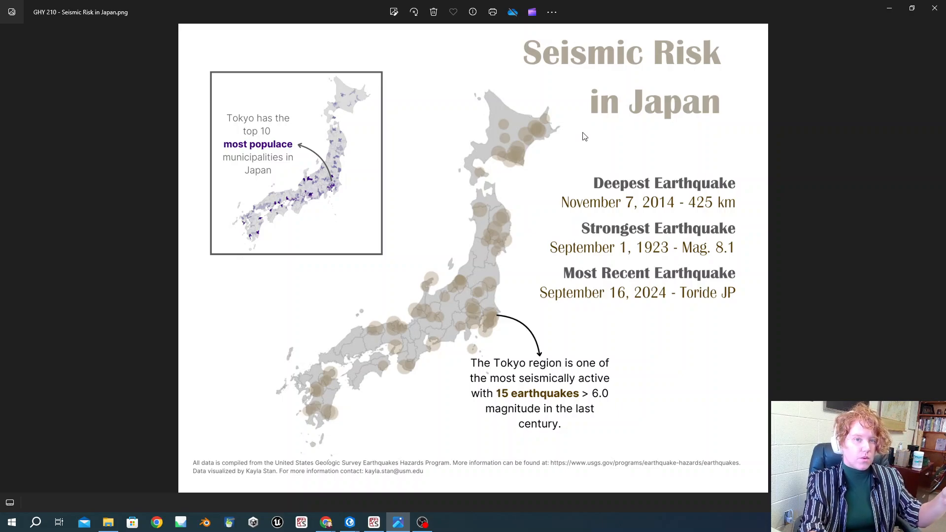
{"action": "left_click", "coordinate": [889, 9]}
{"action": "right_click", "coordinate": [32, 229]}
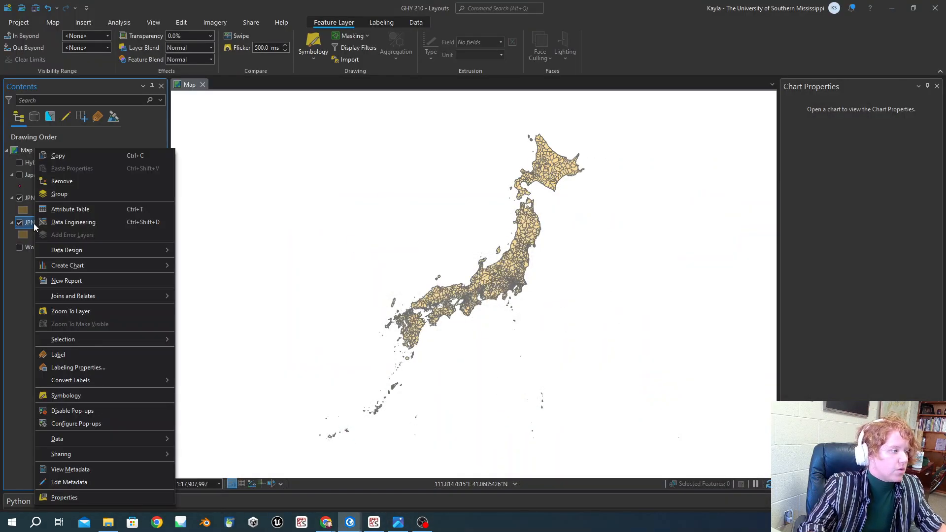
{"action": "left_click", "coordinate": [73, 395]}
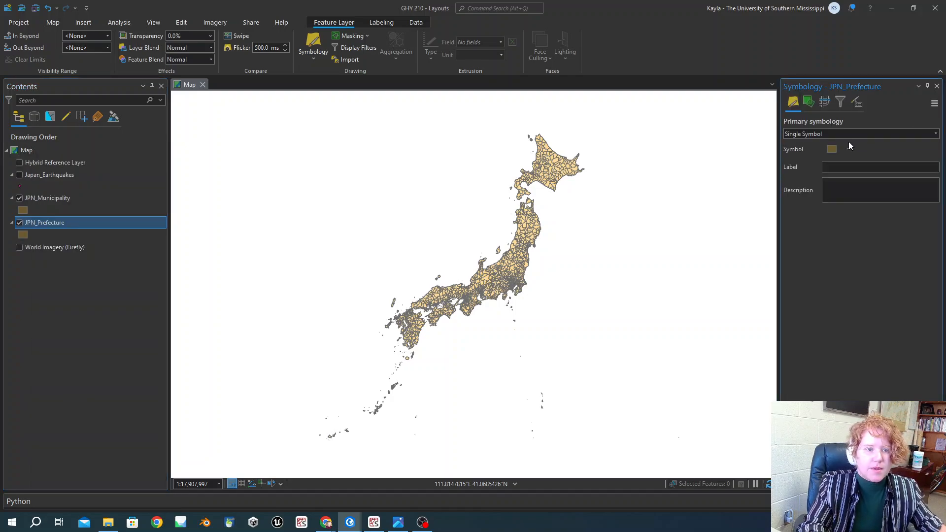
- Try graduated colors by 2021 Total Population on JPN_Prefecture and return the layer to a single symbol
{"action": "left_click", "coordinate": [815, 133]}
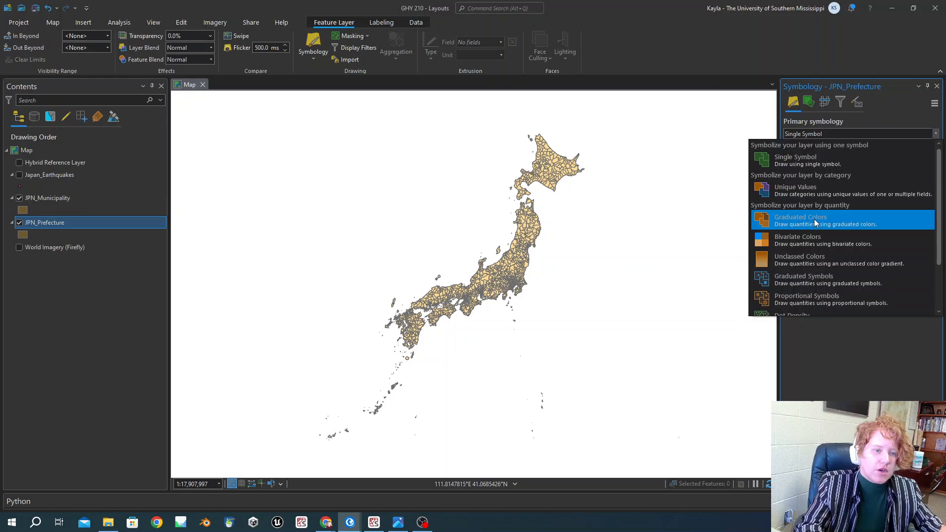
{"action": "left_click", "coordinate": [814, 219]}
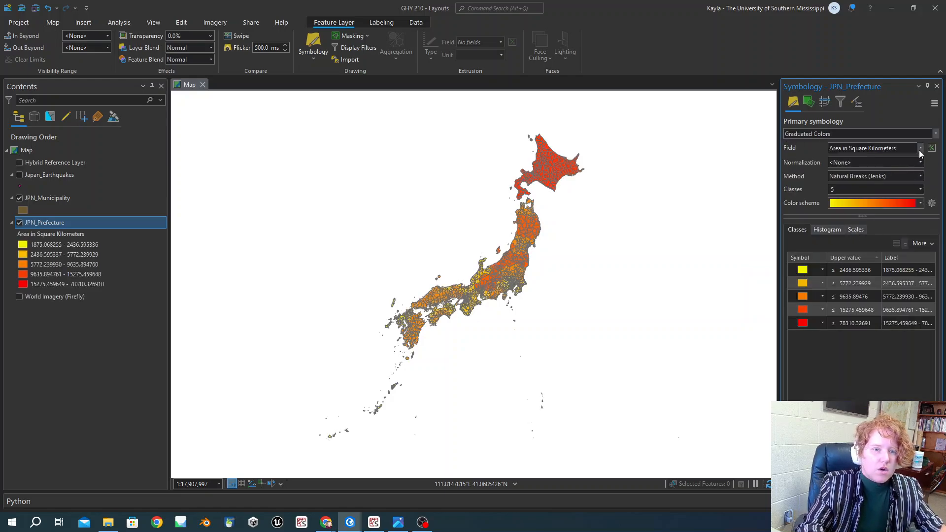
{"action": "left_click", "coordinate": [920, 147]}
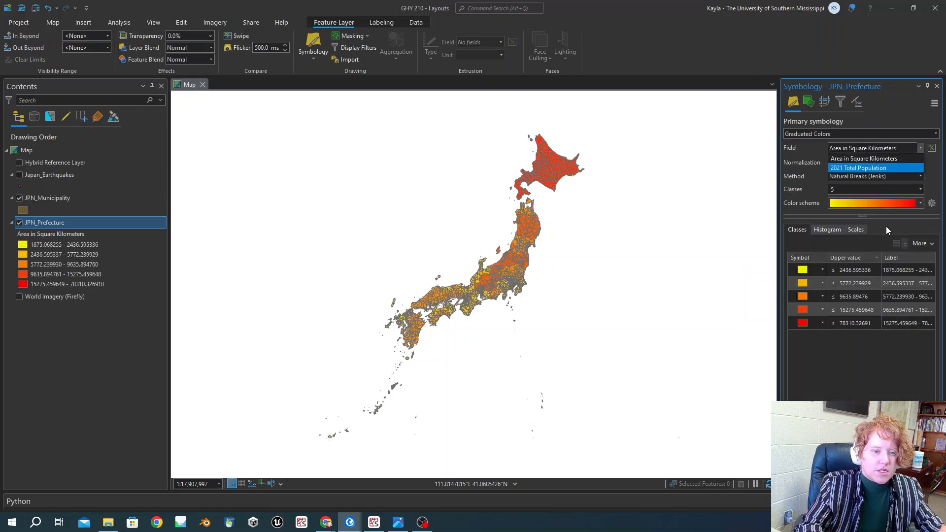
{"action": "left_click", "coordinate": [880, 168]}
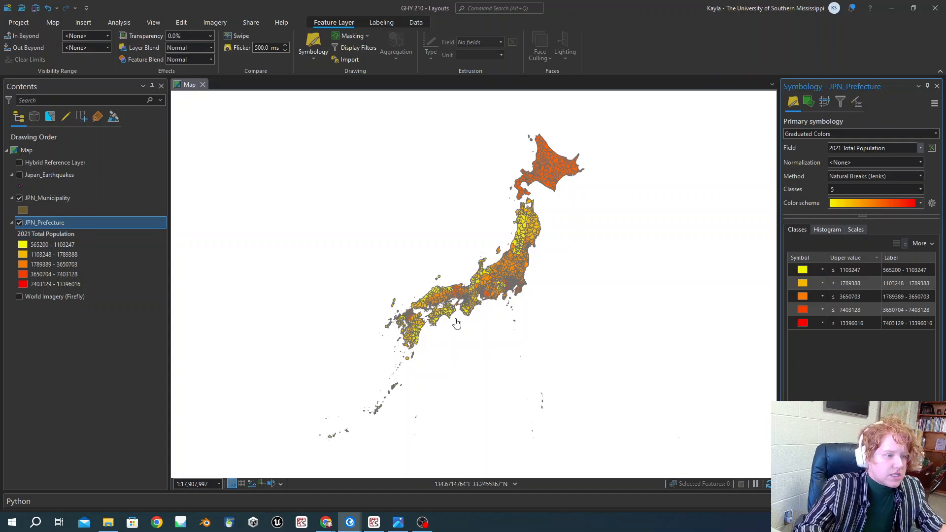
{"action": "scroll", "coordinate": [522, 296], "scroll_direction": "up", "scroll_amount": 2}
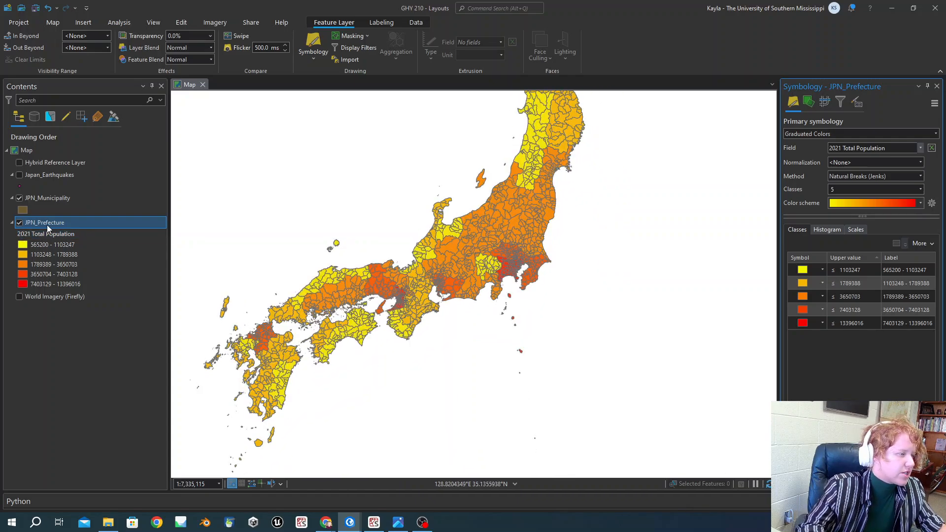
{"action": "left_click", "coordinate": [936, 134]}
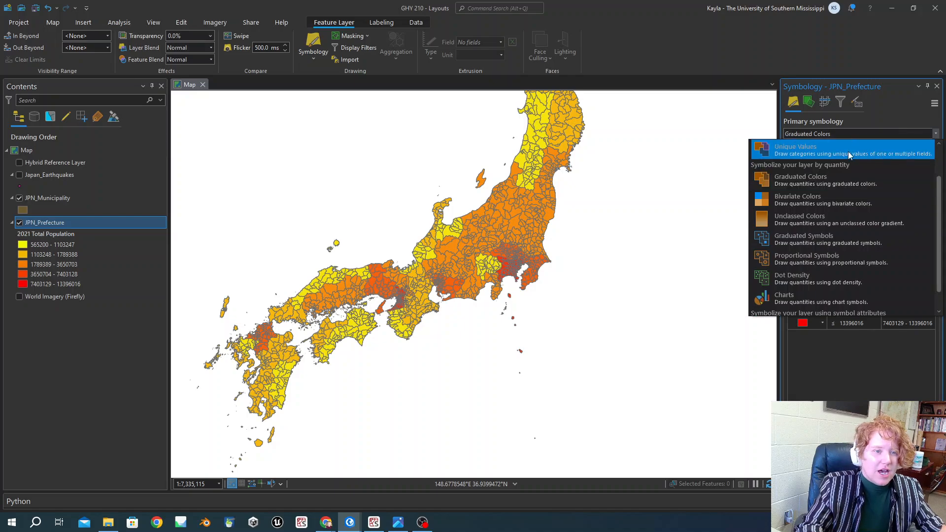
{"action": "left_click", "coordinate": [841, 158]}
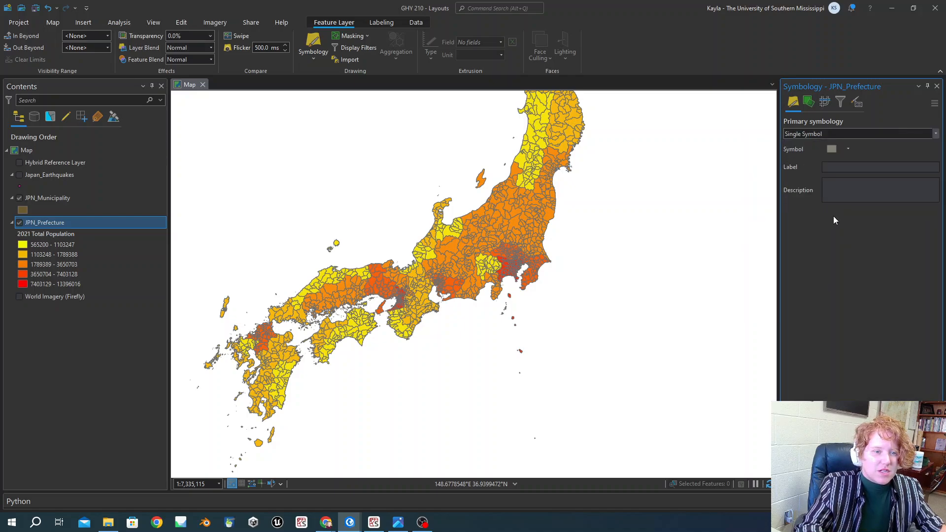
- Symbolize the JPN_Municipality layer with graduated colors based on 2021 Total Population
{"action": "left_click", "coordinate": [57, 198]}
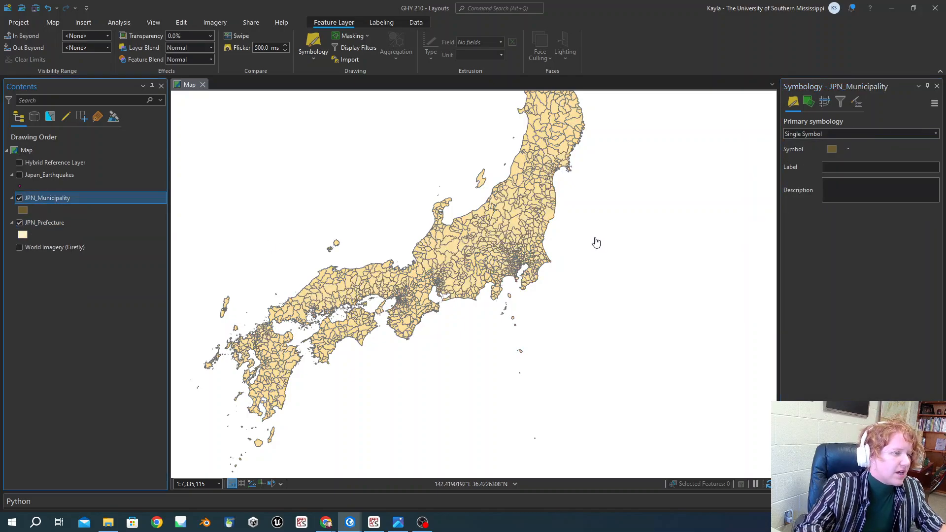
{"action": "left_click", "coordinate": [936, 133]}
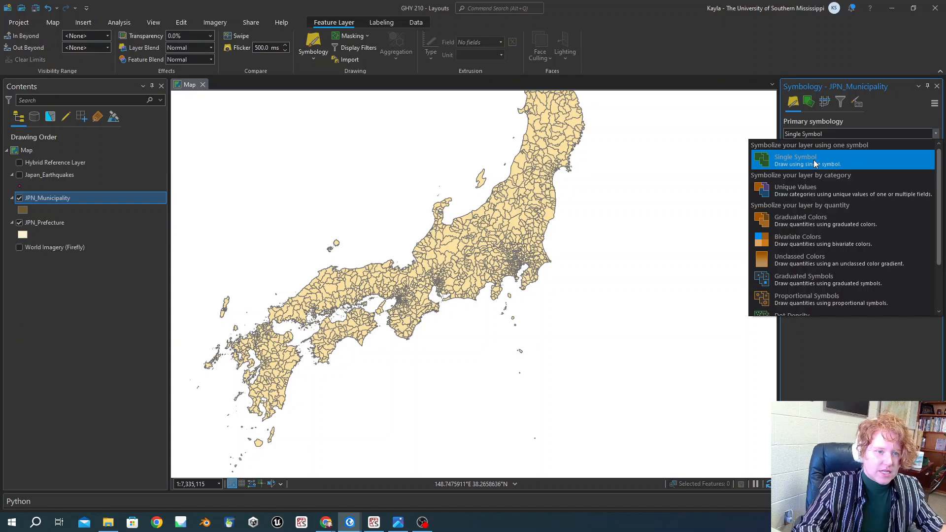
{"action": "left_click", "coordinate": [798, 220]}
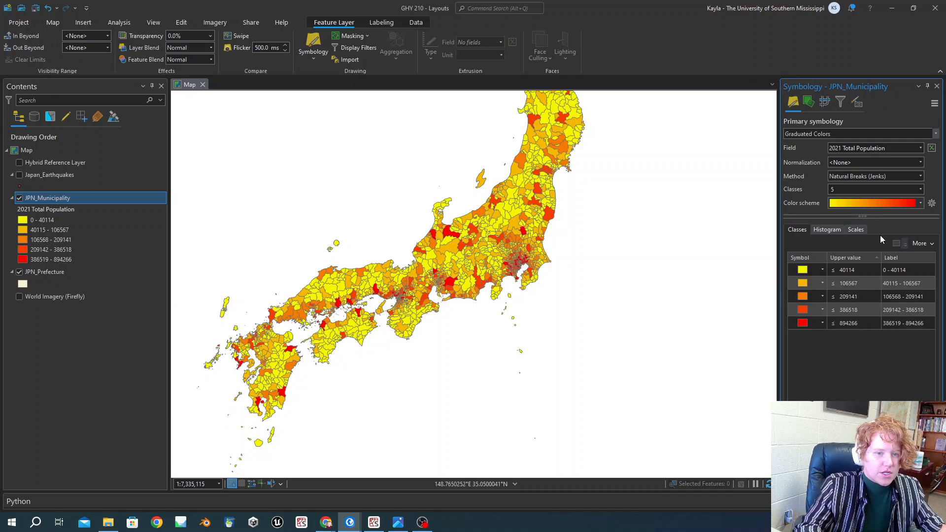
- Apply the white-to-blue-to-dark-purple color scheme to the JPN_Municipality population classes
{"action": "left_click", "coordinate": [920, 203]}
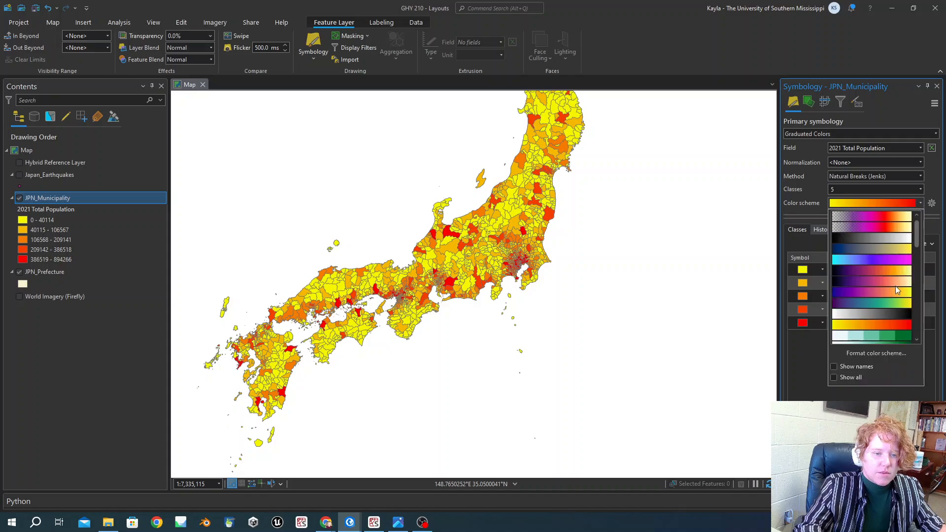
{"action": "scroll", "coordinate": [870, 280], "scroll_direction": "down", "scroll_amount": 2}
{"action": "left_click", "coordinate": [861, 271]}
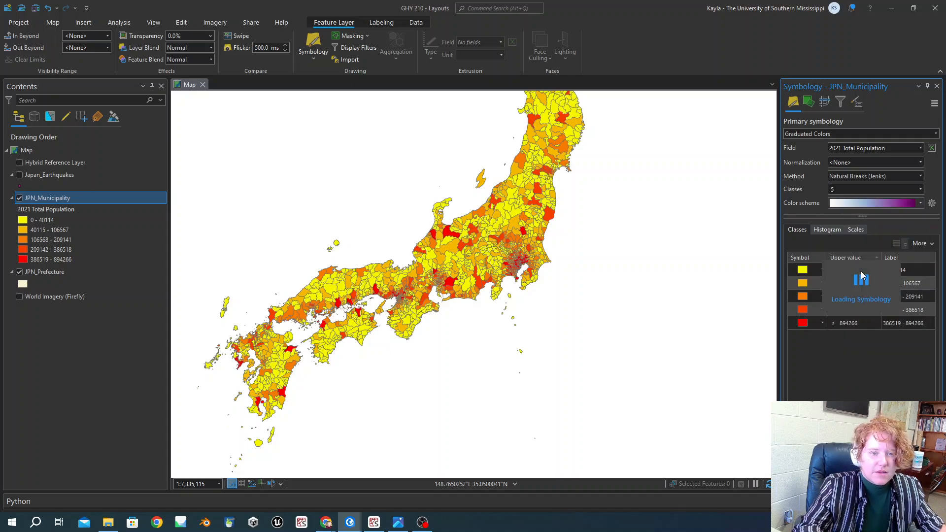
{"action": "scroll", "coordinate": [457, 324], "scroll_direction": "down", "scroll_amount": 2}
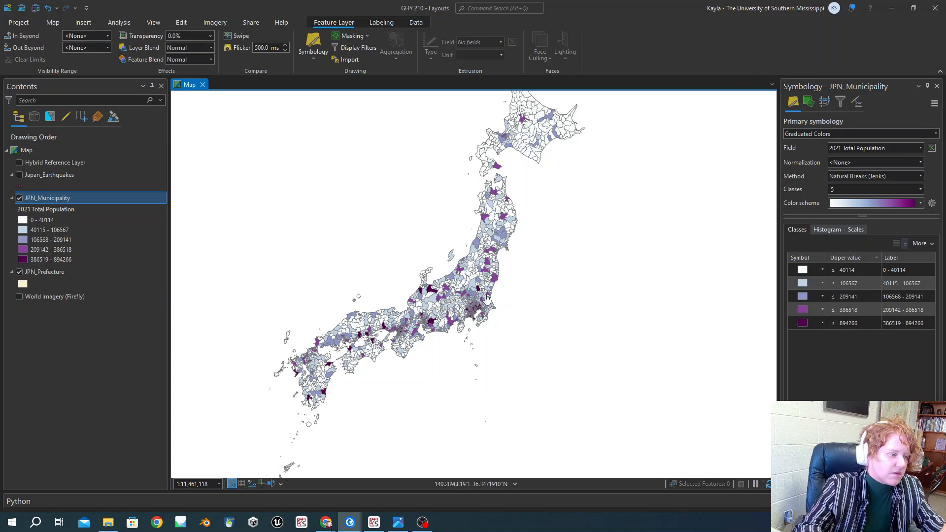
{"action": "left_click", "coordinate": [903, 269]}
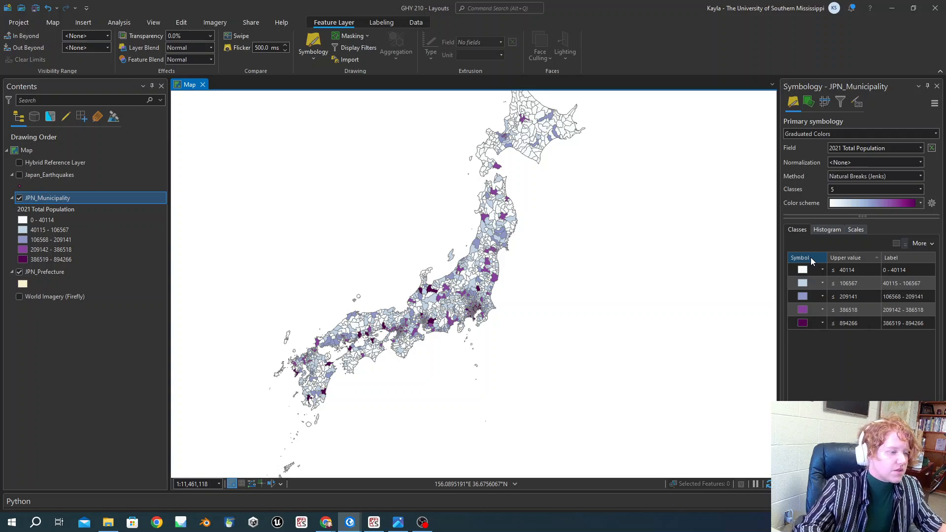
{"action": "left_click_drag", "start_coordinate": [390, 292], "coordinate": [403, 317]}
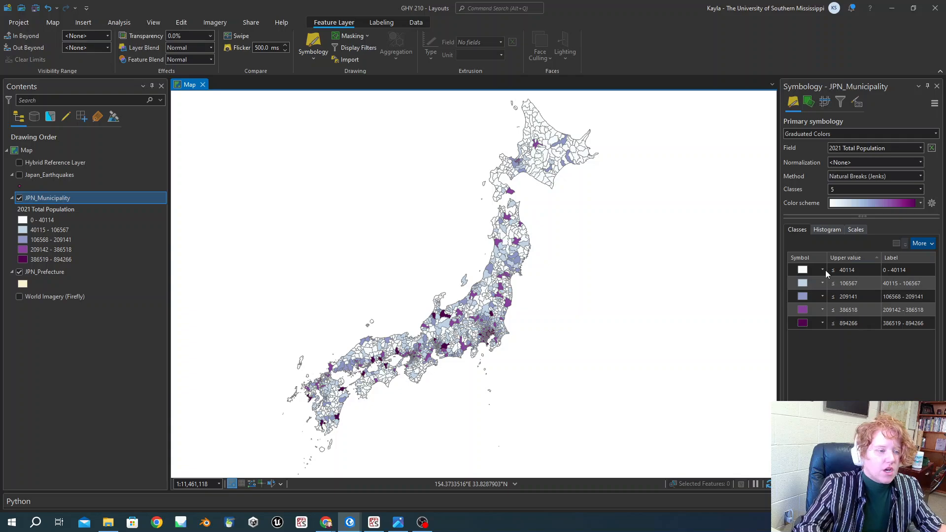
- Format all JPN_Municipality class symbols together with no outline color and a 0 pt outline width
{"action": "left_click", "coordinate": [919, 244]}
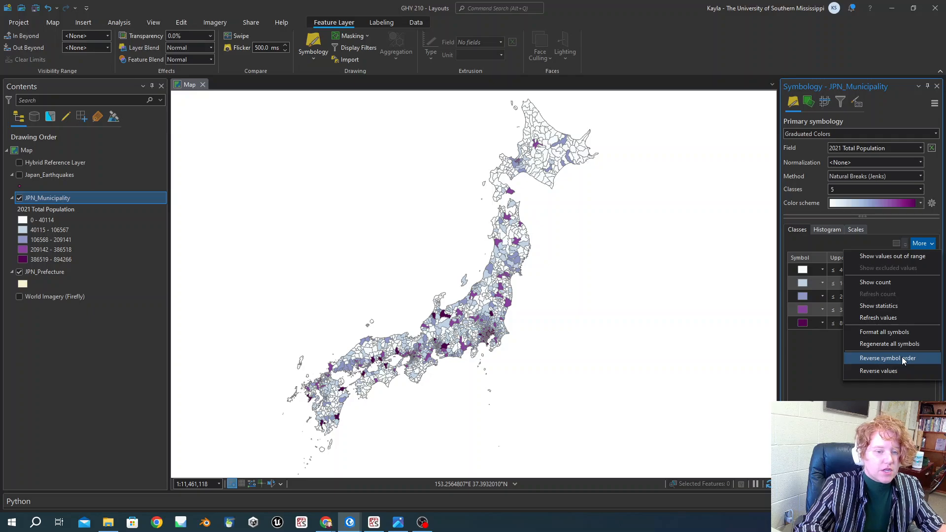
{"action": "left_click", "coordinate": [901, 344]}
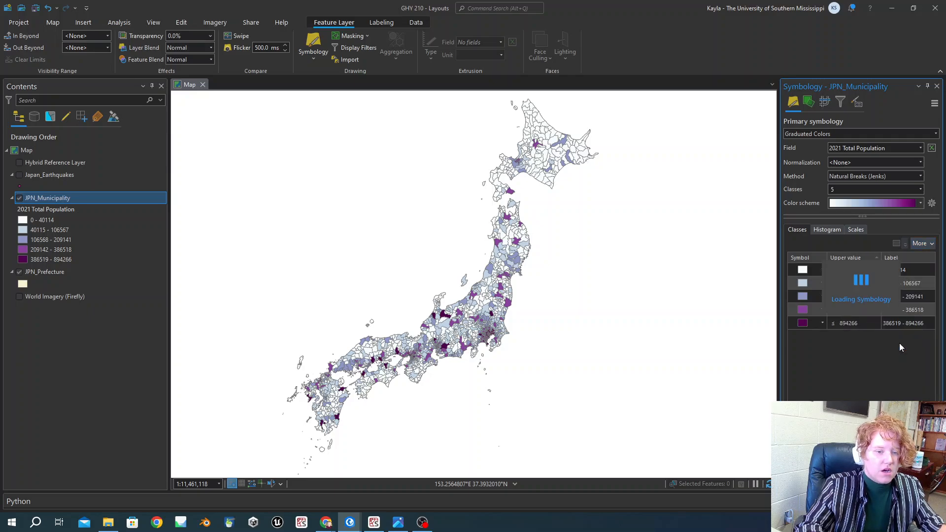
{"action": "left_click", "coordinate": [930, 245]}
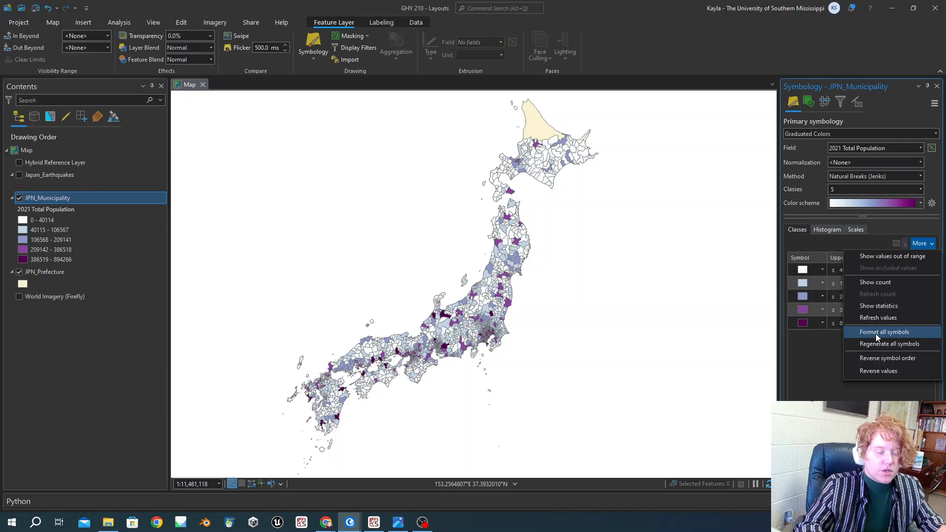
{"action": "left_click", "coordinate": [876, 333]}
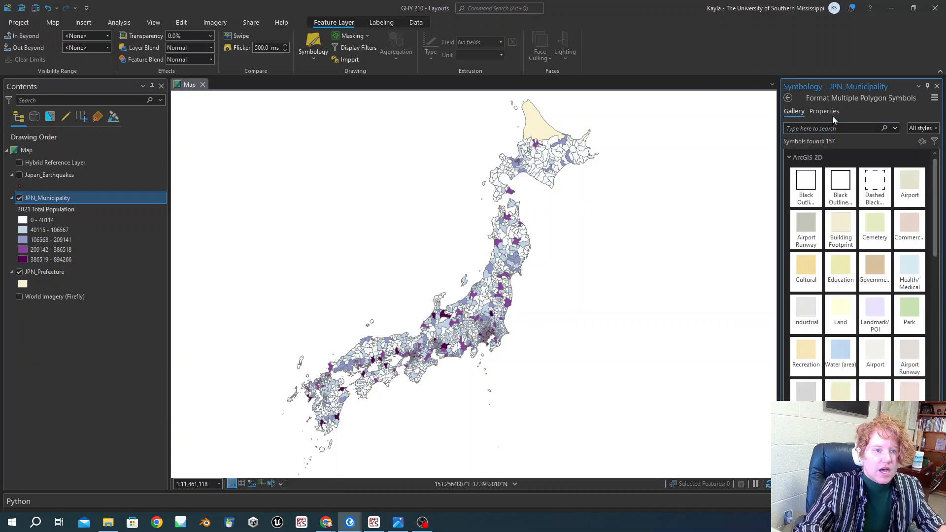
{"action": "left_click", "coordinate": [826, 112]}
{"action": "left_click", "coordinate": [928, 176]}
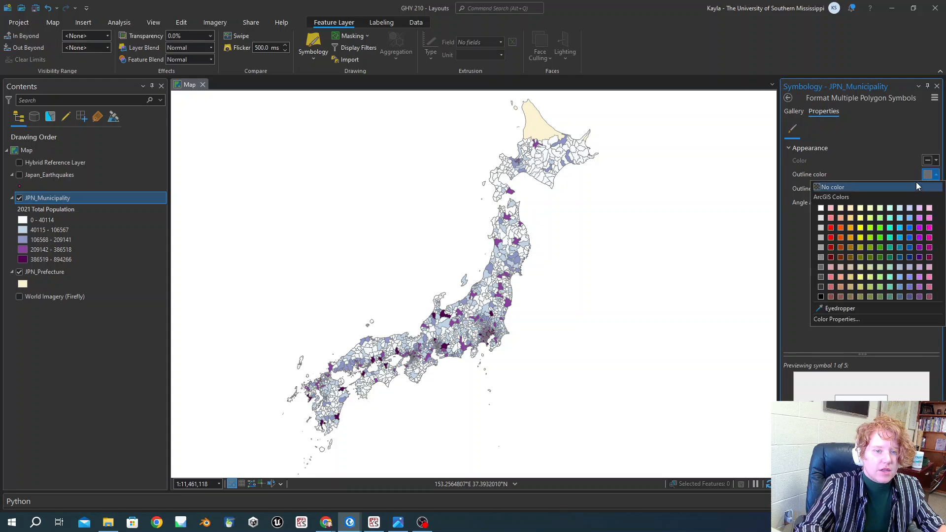
{"action": "left_click", "coordinate": [921, 186]}
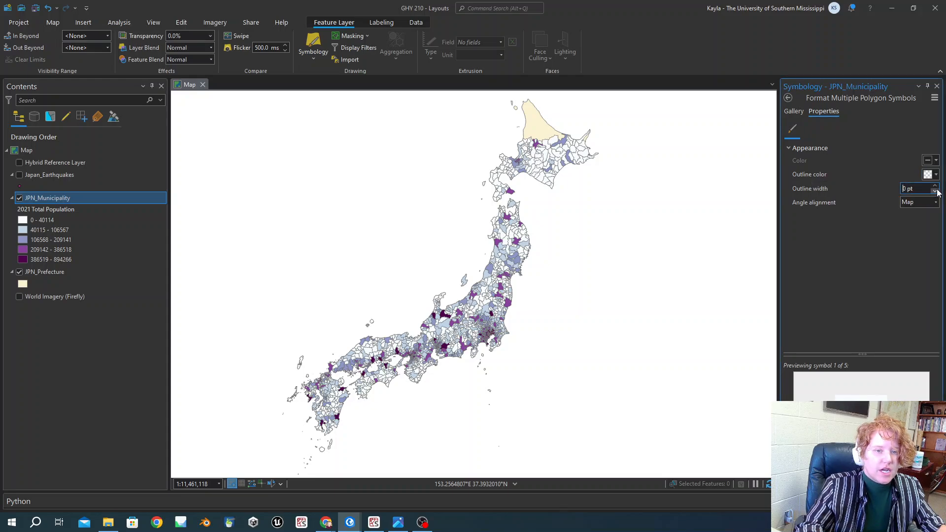
{"action": "left_click", "coordinate": [935, 191]}
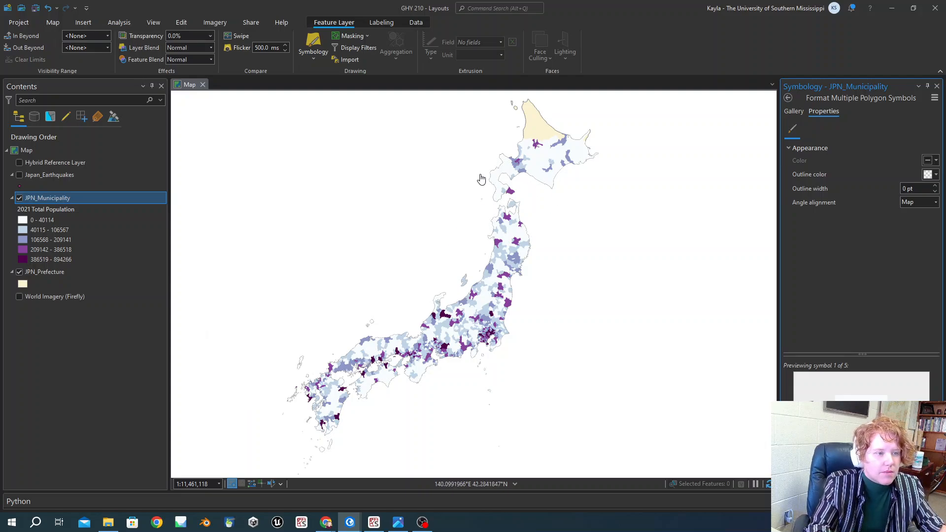
- Hide JPN_Municipality, open the JPN_Prefecture symbol properties and briefly preview the layer over the World Imagery (Firefly) basemap
{"action": "left_click", "coordinate": [38, 275]}
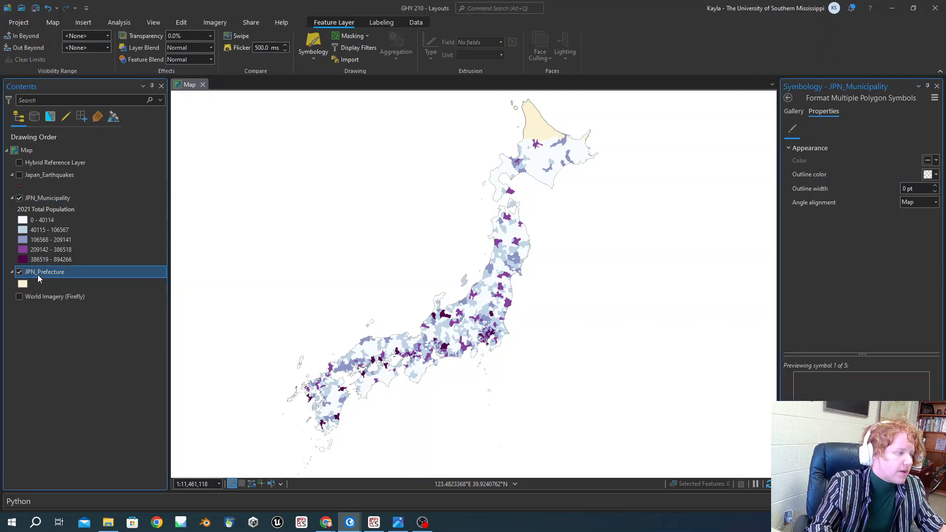
{"action": "left_click", "coordinate": [20, 198]}
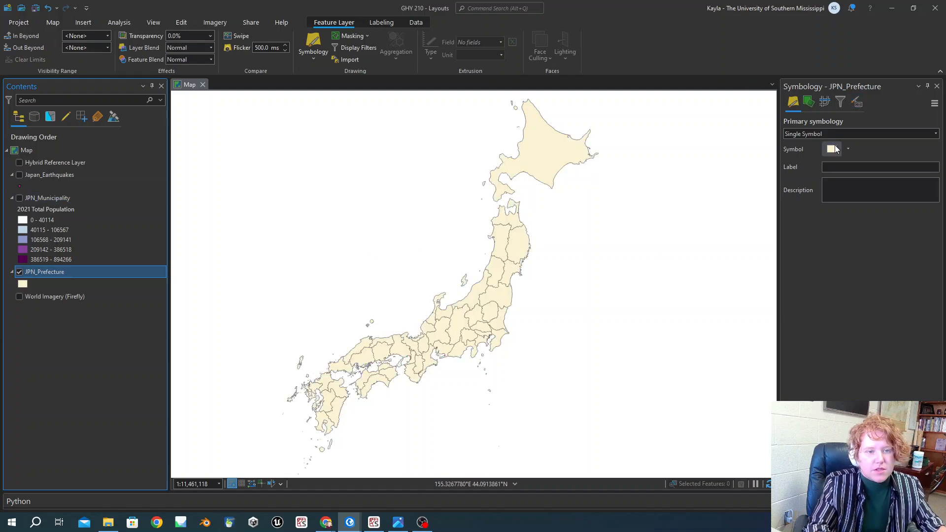
{"action": "left_click", "coordinate": [832, 149]}
{"action": "left_click", "coordinate": [935, 162]}
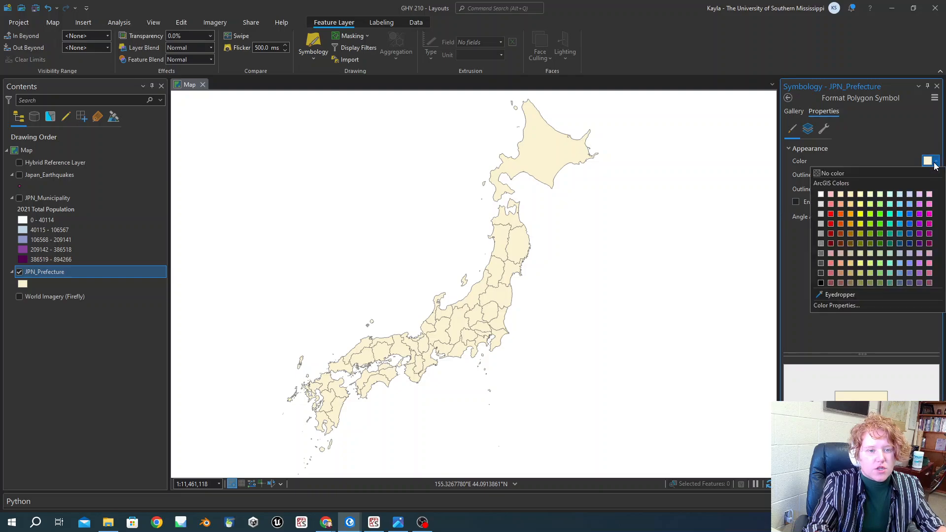
{"action": "left_click", "coordinate": [935, 164]}
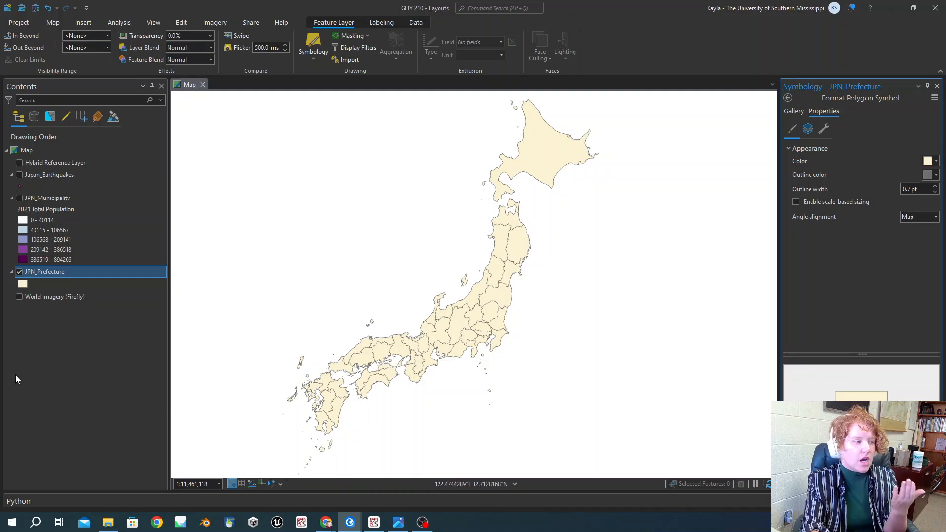
{"action": "left_click", "coordinate": [19, 297]}
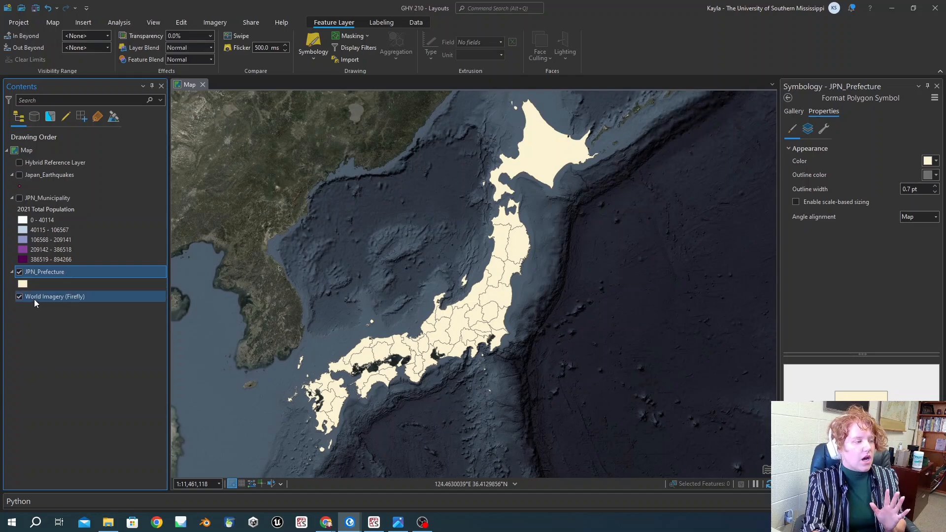
{"action": "left_click", "coordinate": [20, 296]}
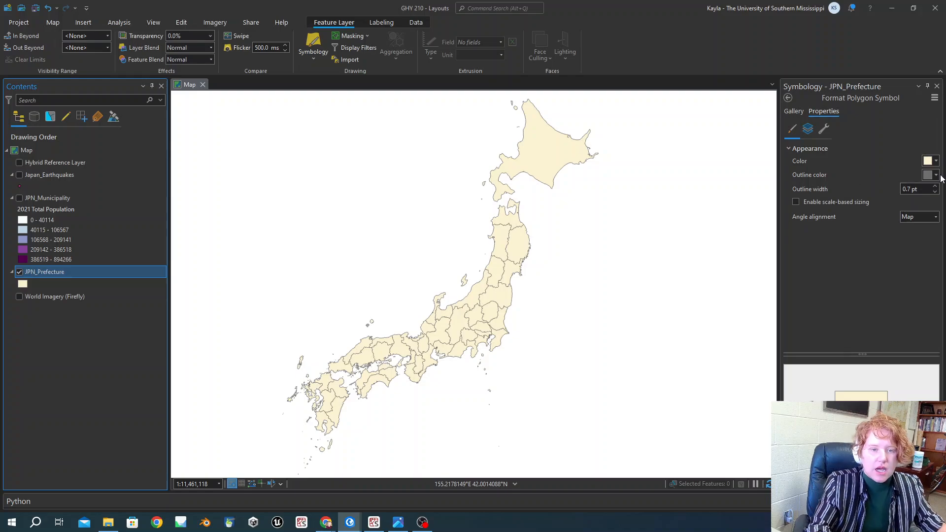
- Give the JPN_Prefecture symbol a light gray fill and a medium gray outline 0.4 pt wide, and apply it
{"action": "left_click", "coordinate": [929, 162]}
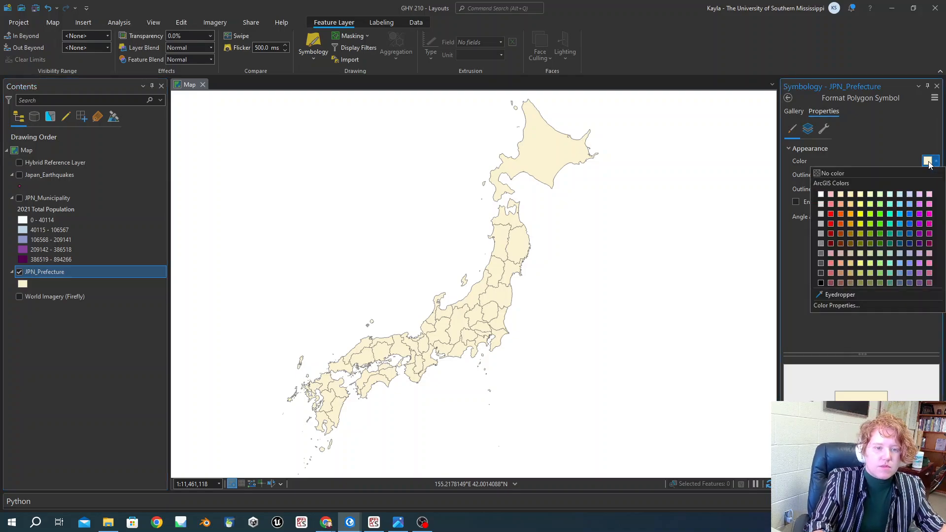
{"action": "left_click", "coordinate": [821, 215]}
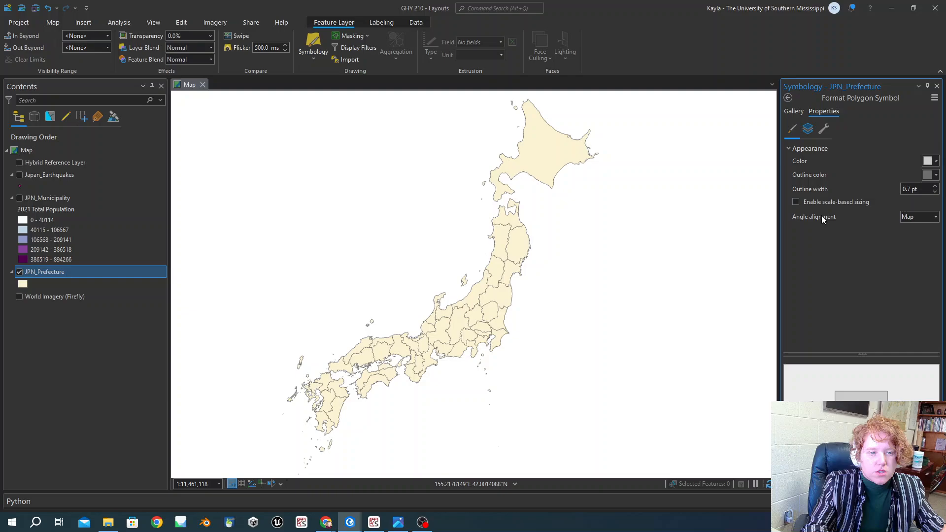
{"action": "left_click", "coordinate": [931, 175]}
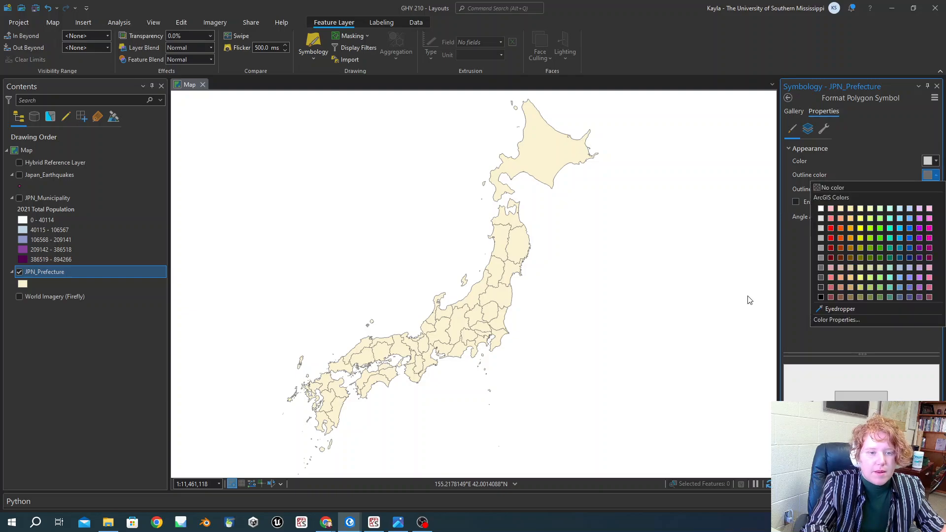
{"action": "left_click", "coordinate": [821, 267]}
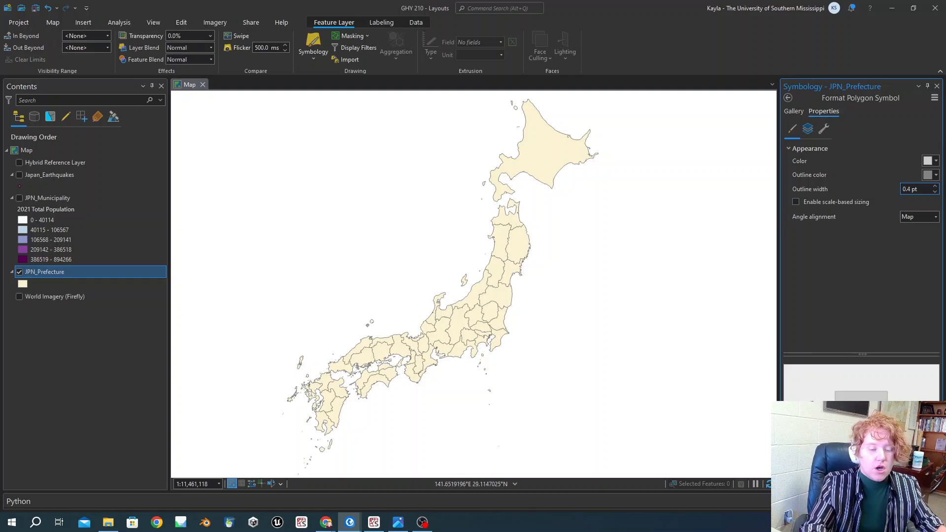
{"action": "left_click", "coordinate": [887, 476]}
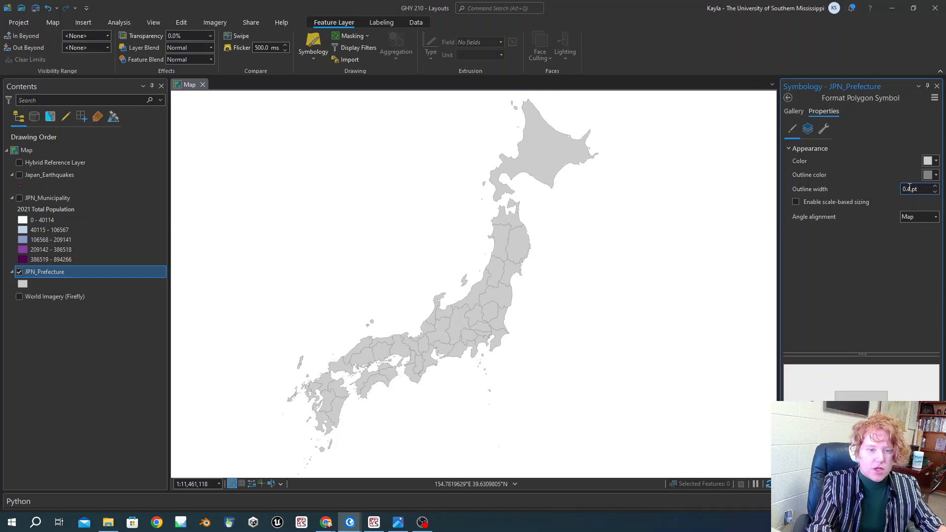
- Try a 0.3 pt outline width on JPN_Prefecture and set it back to 0.4 pt
{"action": "key", "text": "BackSpace"}
{"action": "type", "text": "3"}
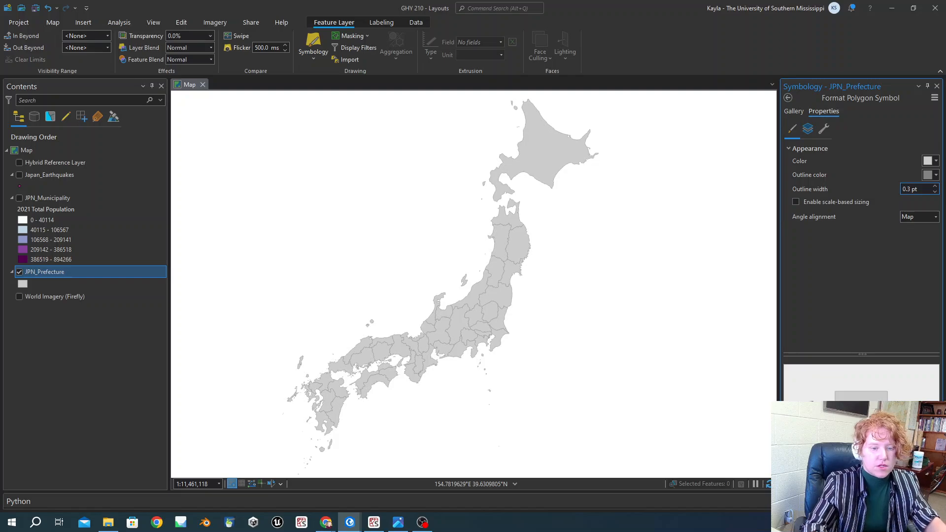
{"action": "key", "text": "Return"}
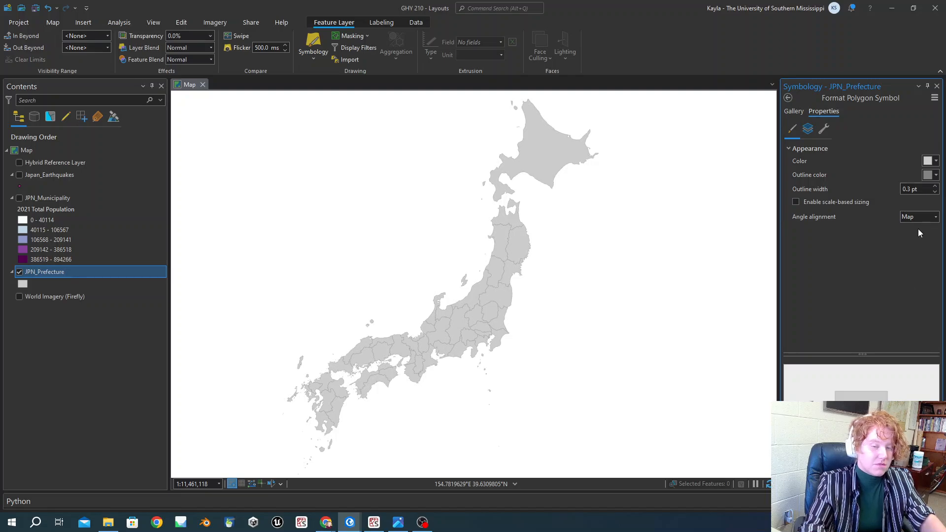
{"action": "left_click", "coordinate": [914, 189]}
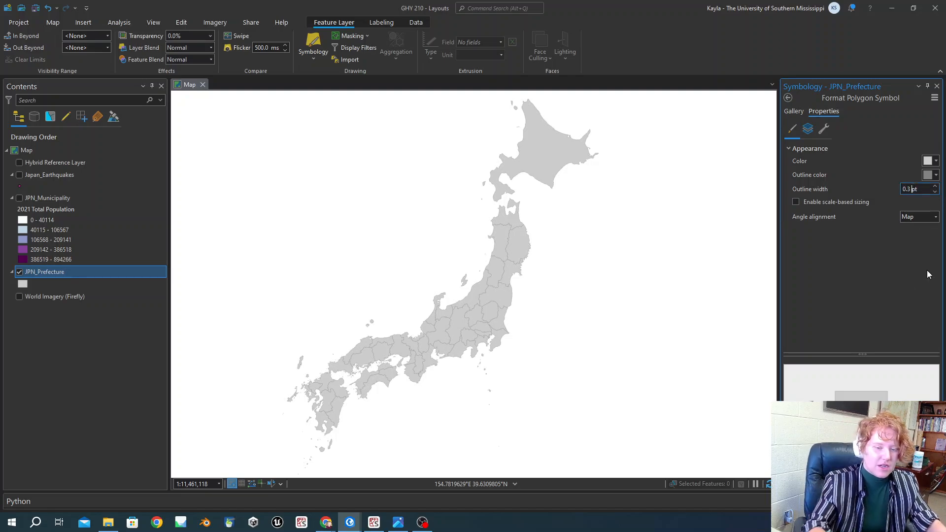
{"action": "key", "text": "BackSpace"}
{"action": "type", "text": "4"}
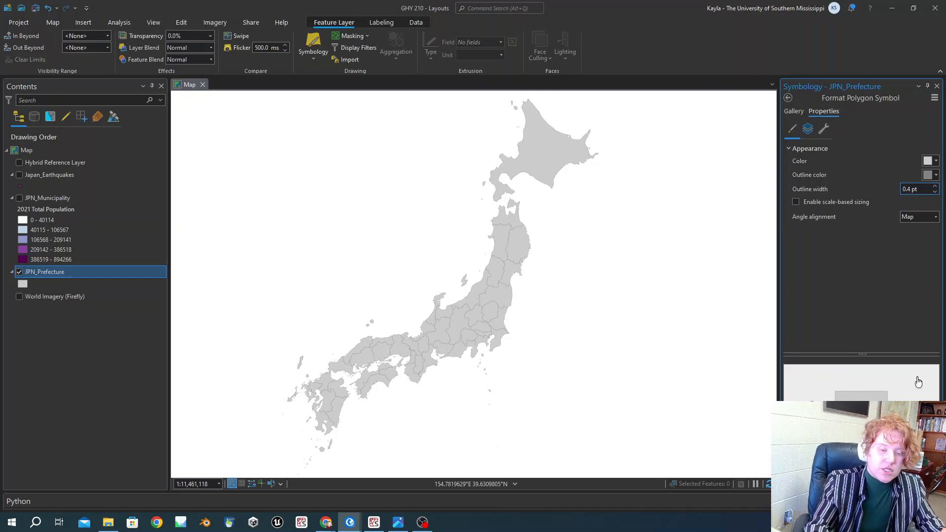
{"action": "left_click", "coordinate": [919, 480]}
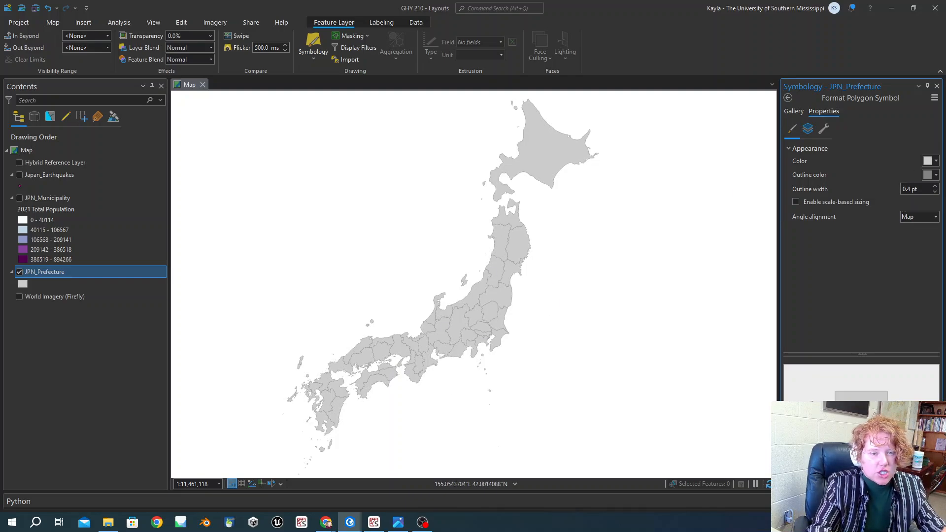
- Try a black outline on JPN_Prefecture and preview it with the JPN_Municipality layer shown on top
{"action": "left_click", "coordinate": [930, 176]}
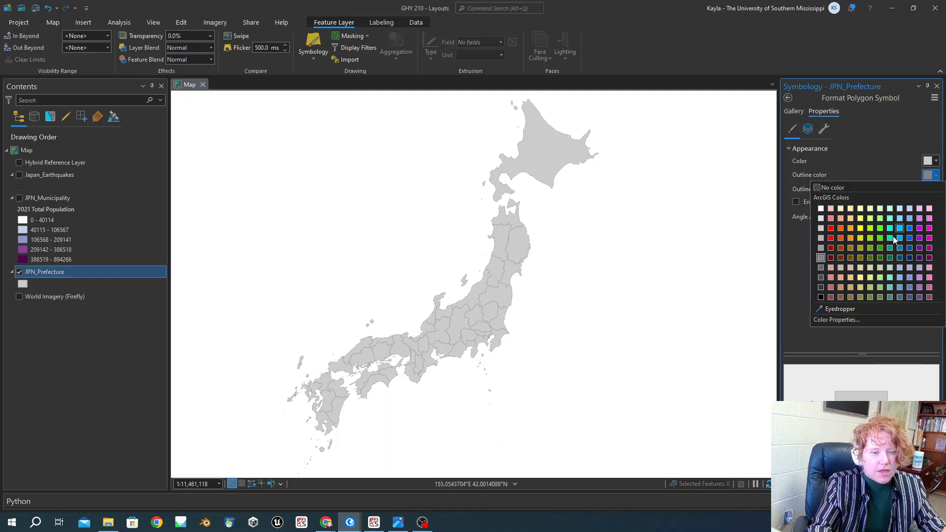
{"action": "left_click", "coordinate": [821, 297]}
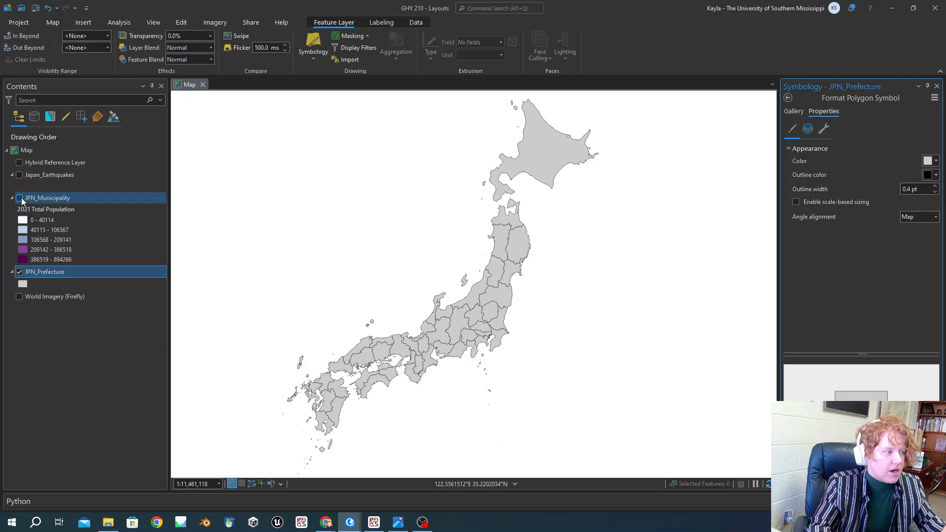
{"action": "left_click", "coordinate": [19, 198]}
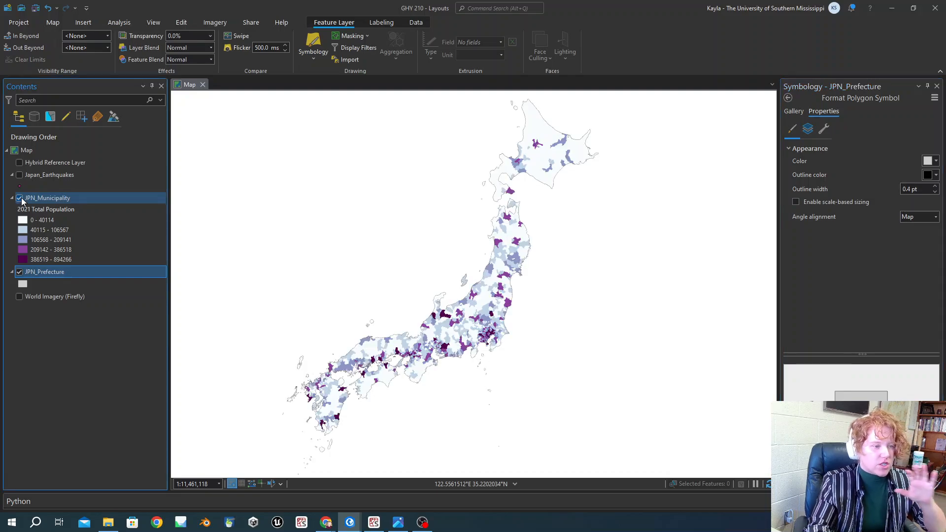
{"action": "left_click", "coordinate": [20, 198]}
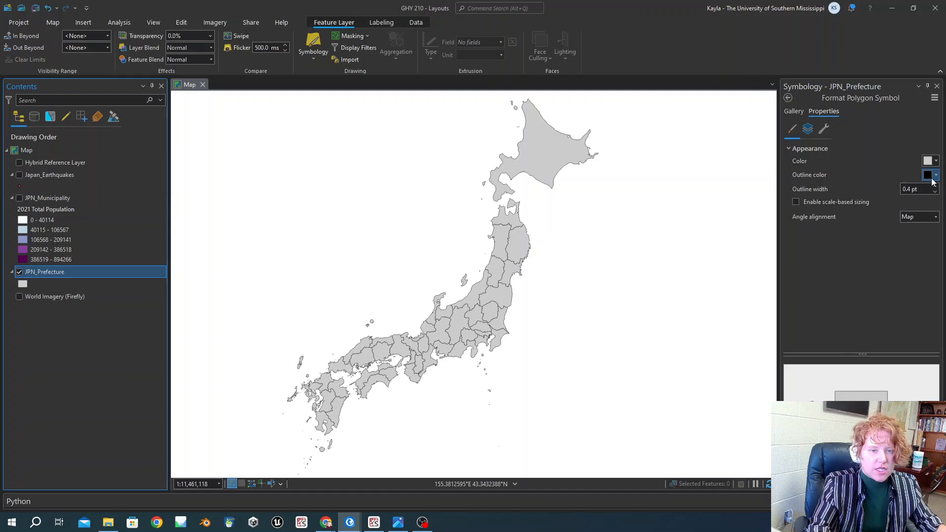
- Set the JPN_Prefecture outline to dark gray and show the JPN_Municipality layer again with its symbology open
{"action": "left_click", "coordinate": [936, 175]}
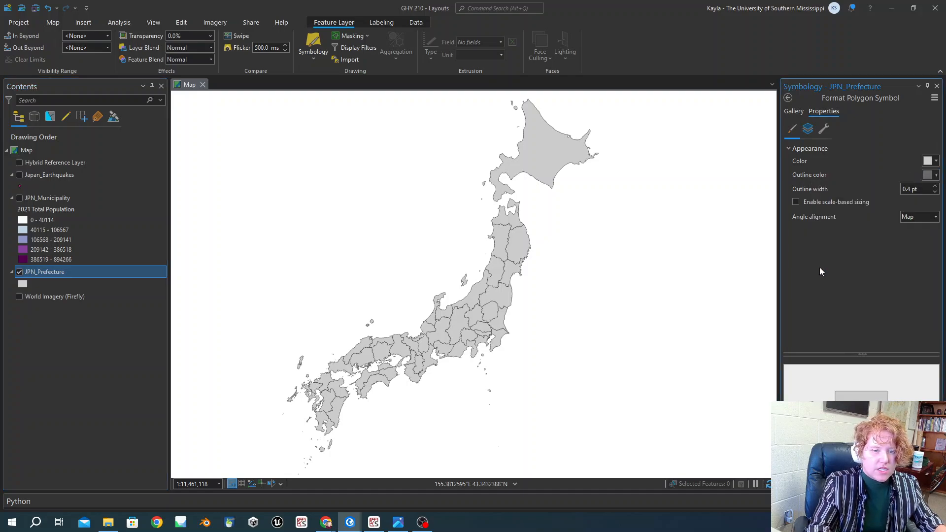
{"action": "left_click", "coordinate": [820, 269]}
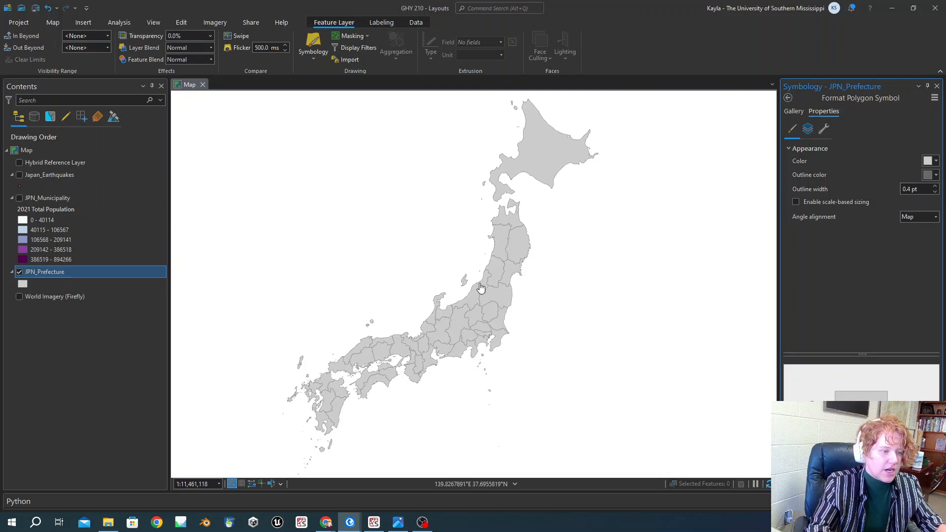
{"action": "left_click", "coordinate": [32, 197]}
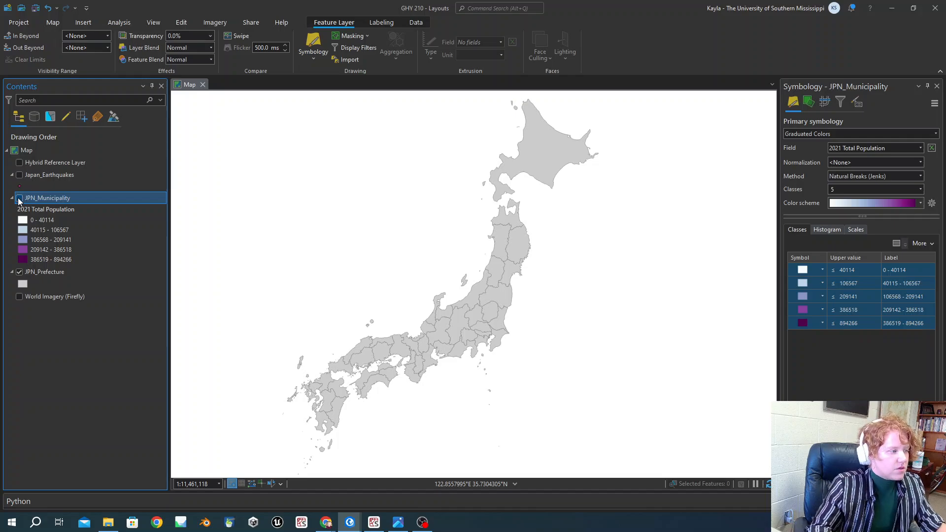
{"action": "left_click", "coordinate": [19, 198]}
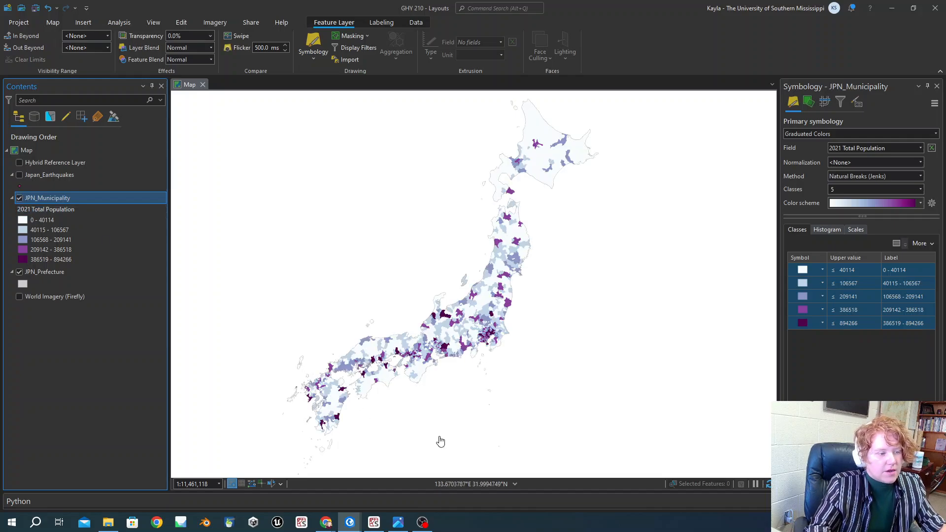
- Set the JPN_Municipality 2021 Total Population classification to 6 classes, keeping the Natural Breaks (Jenks) method
{"action": "left_click", "coordinate": [919, 177]}
{"action": "left_click", "coordinate": [920, 177]}
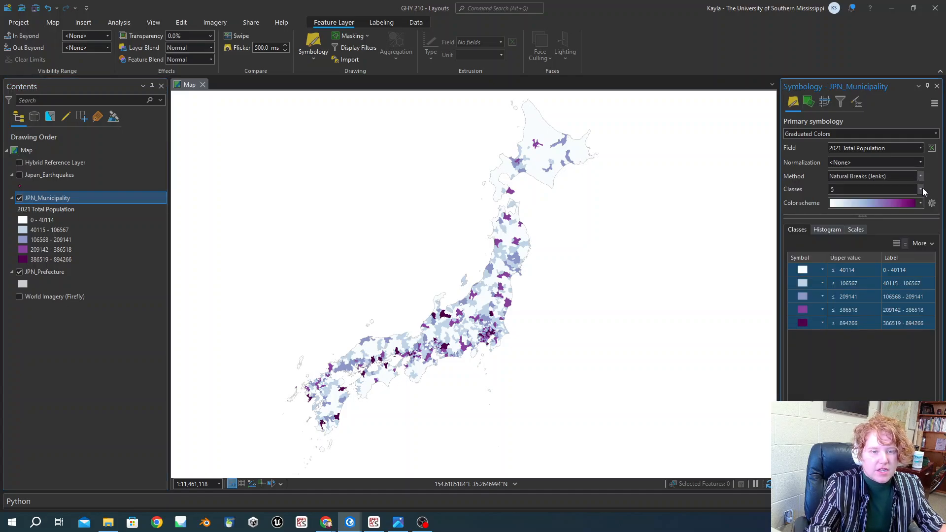
{"action": "left_click", "coordinate": [921, 190]}
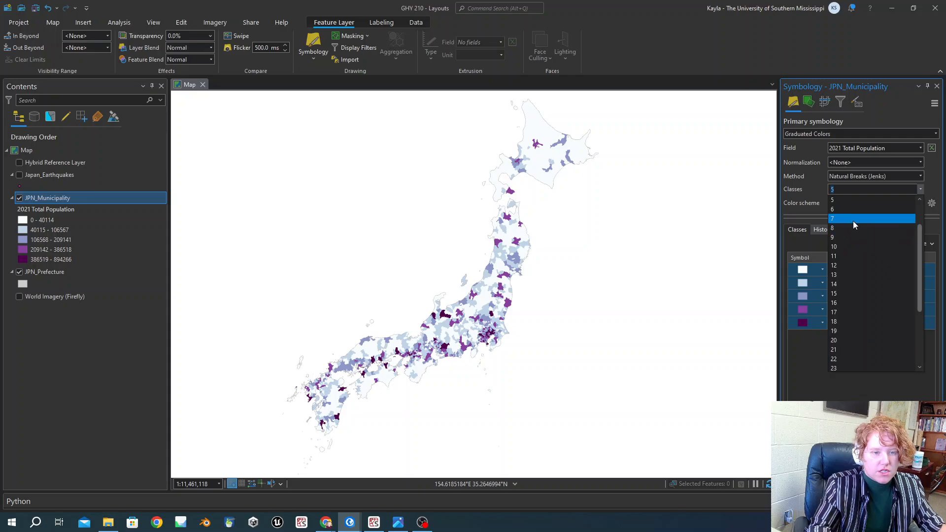
{"action": "left_click", "coordinate": [853, 211]}
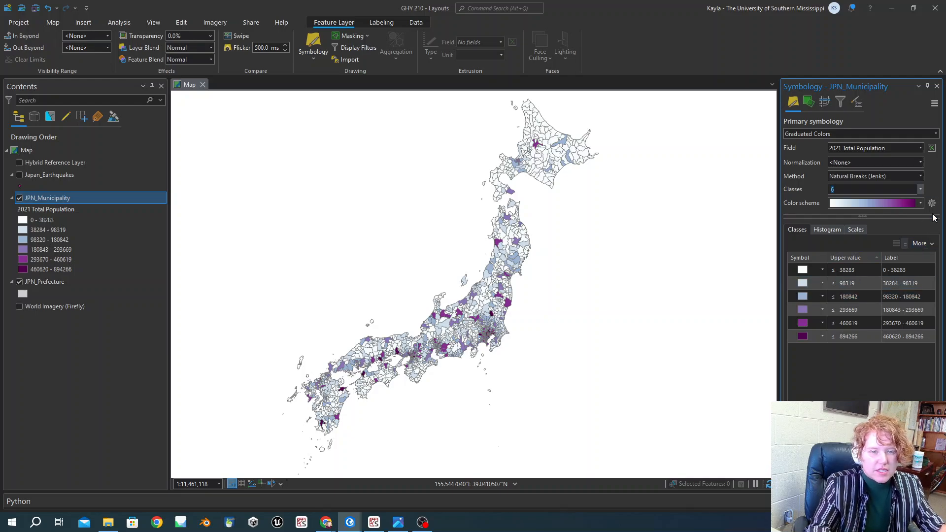
- Format all JPN_Municipality class symbols together with no outline color and a 0 pt outline width
{"action": "left_click", "coordinate": [923, 243]}
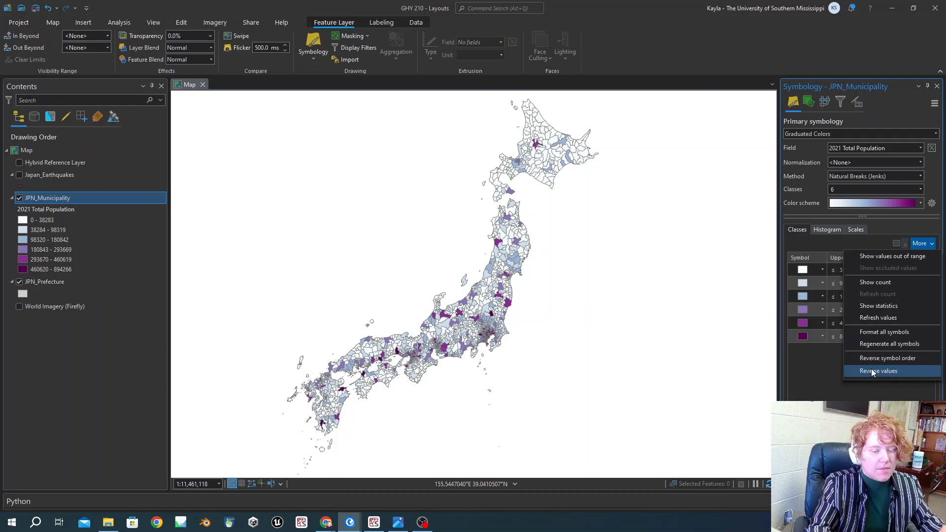
{"action": "left_click", "coordinate": [878, 317]}
{"action": "left_click", "coordinate": [924, 243]}
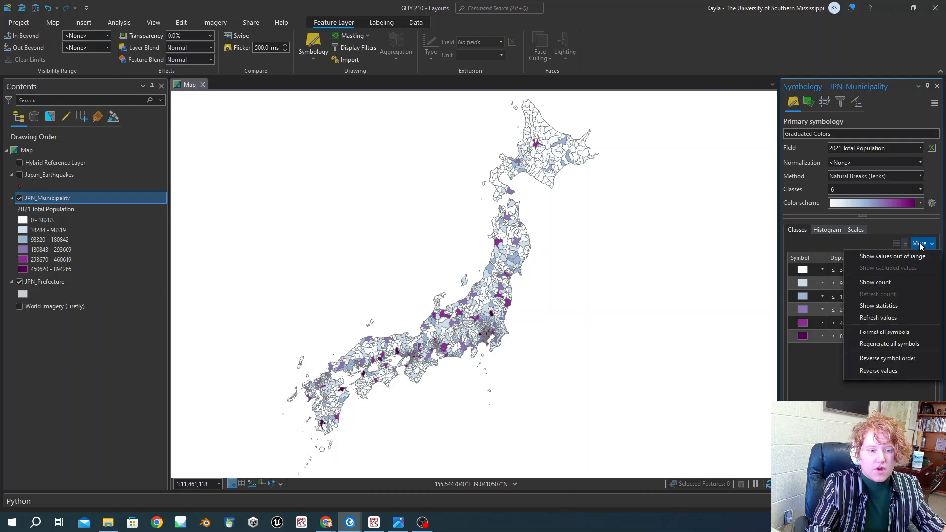
{"action": "left_click", "coordinate": [886, 332]}
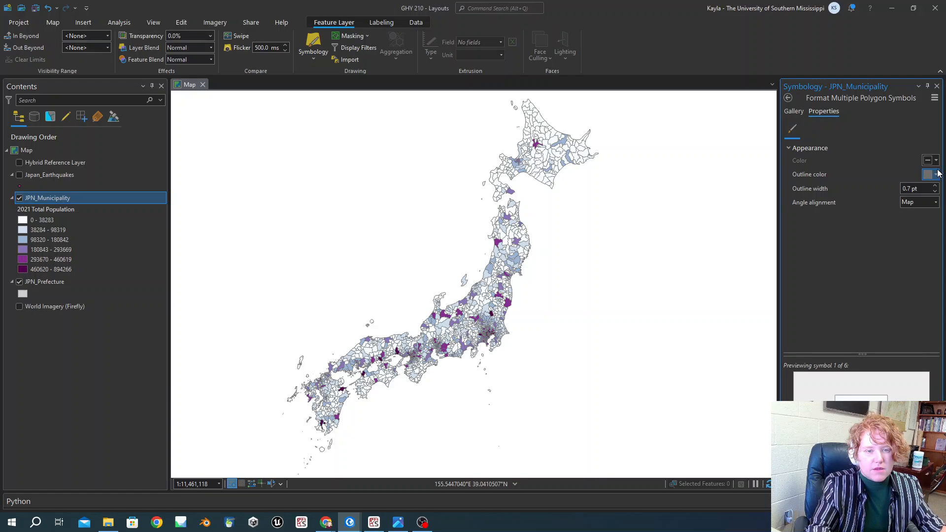
{"action": "left_click", "coordinate": [932, 175]}
{"action": "left_click", "coordinate": [881, 188]}
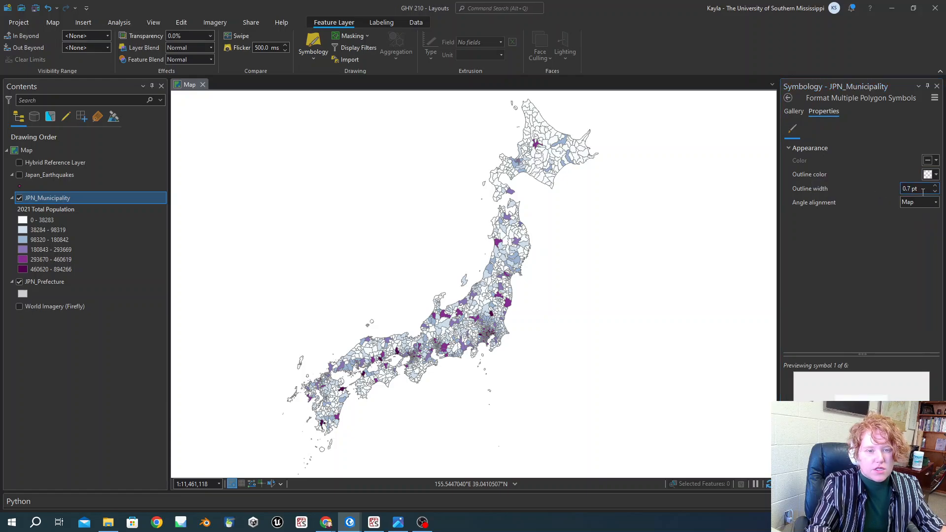
{"action": "left_click", "coordinate": [935, 192]}
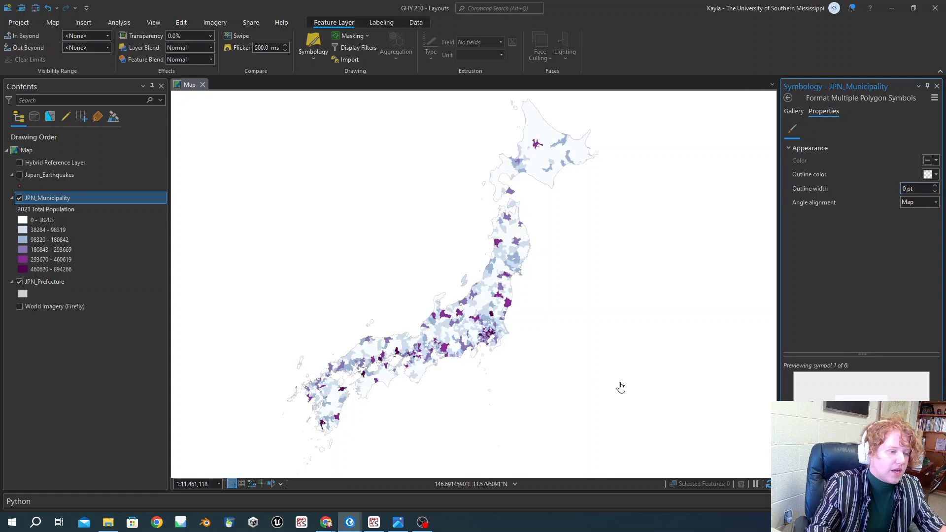
{"action": "left_click", "coordinate": [794, 111]}
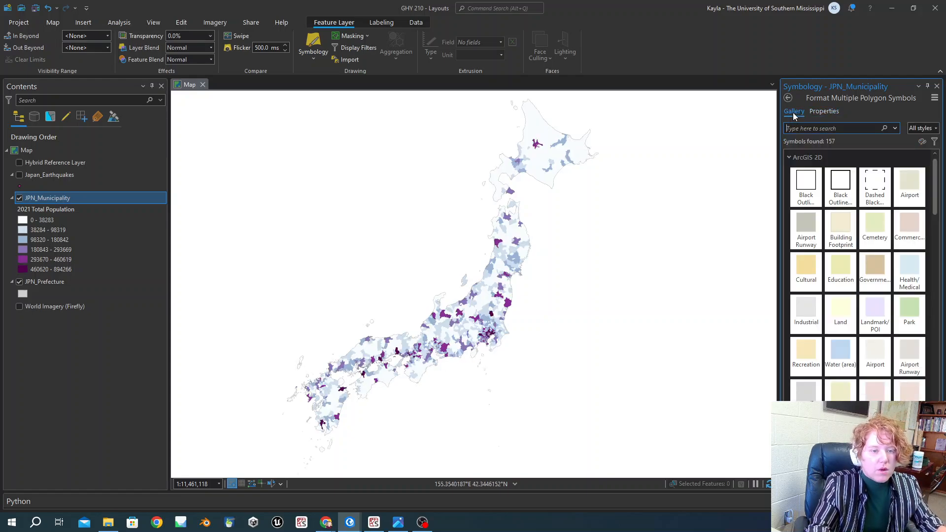
{"action": "left_click", "coordinate": [824, 111]}
{"action": "left_click", "coordinate": [788, 97]}
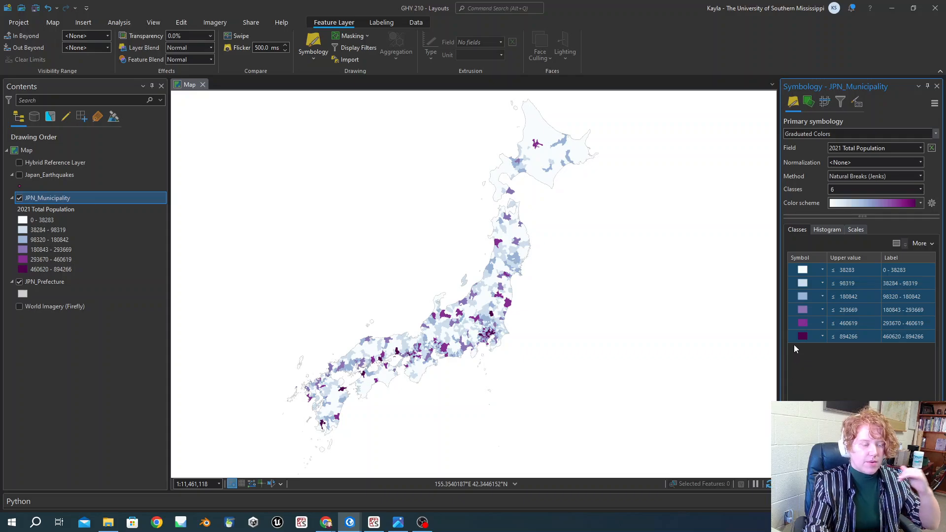
- Make the fill of the JPN_Municipality 0 - 38283 class almost fully transparent through its color properties
{"action": "left_click", "coordinate": [811, 272]}
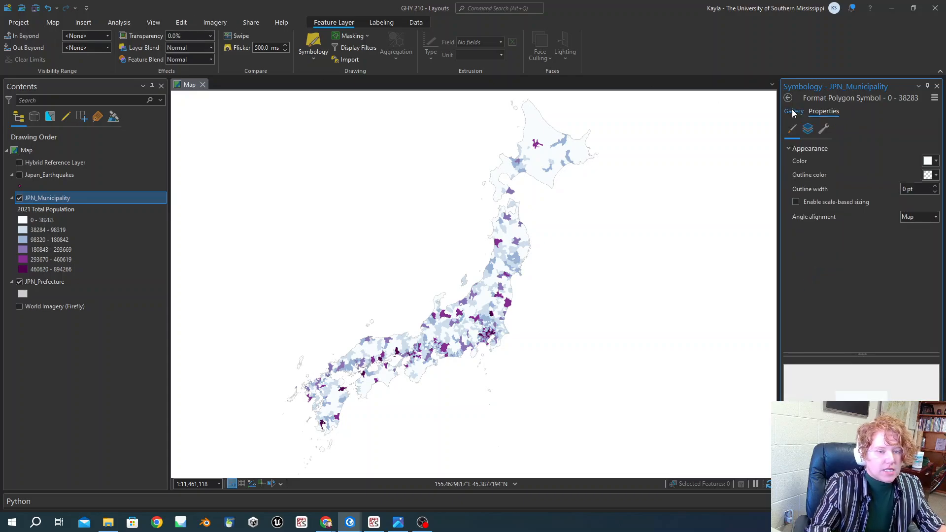
{"action": "left_click", "coordinate": [928, 166]}
{"action": "left_click", "coordinate": [839, 304]}
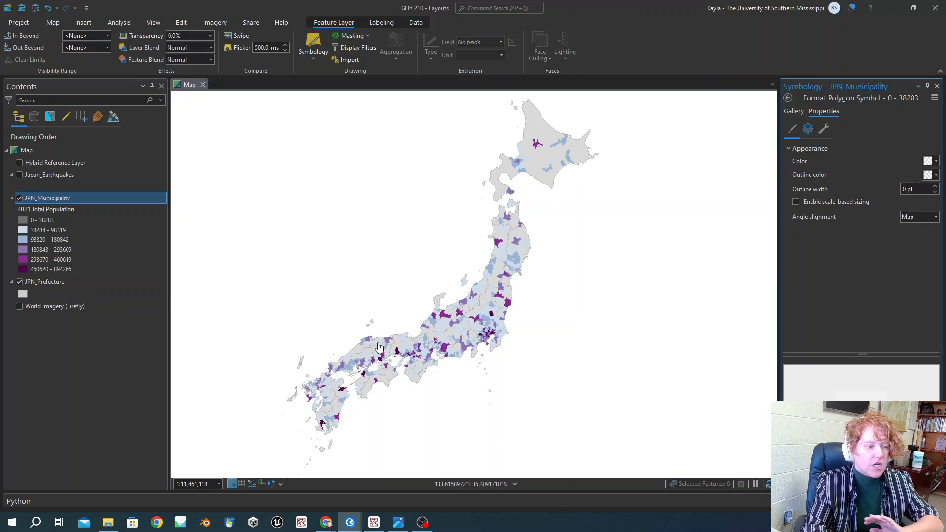
{"action": "left_click", "coordinate": [793, 112]}
{"action": "left_click", "coordinate": [825, 112]}
{"action": "left_click", "coordinate": [788, 98]}
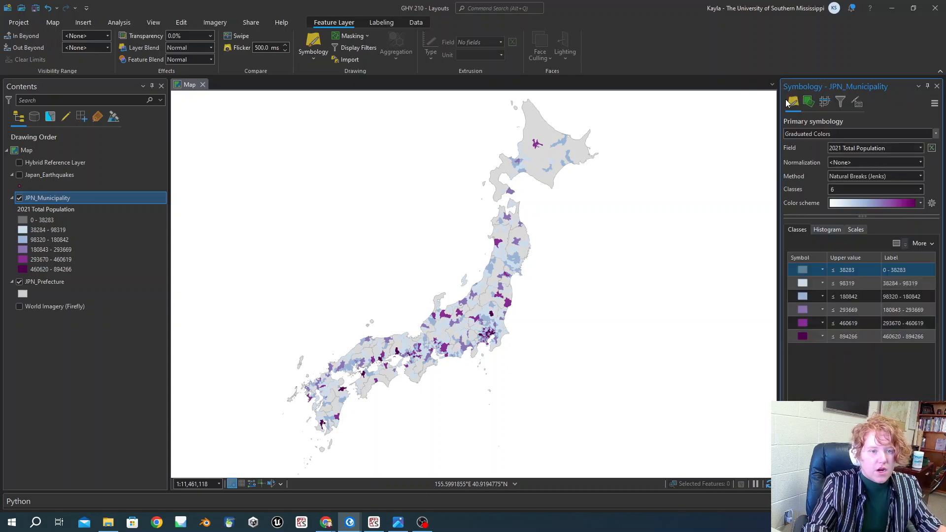
- Make the fill of the 38284 - 98319 population class highly transparent and check it against the prefectures on the map
{"action": "left_click", "coordinate": [803, 283]}
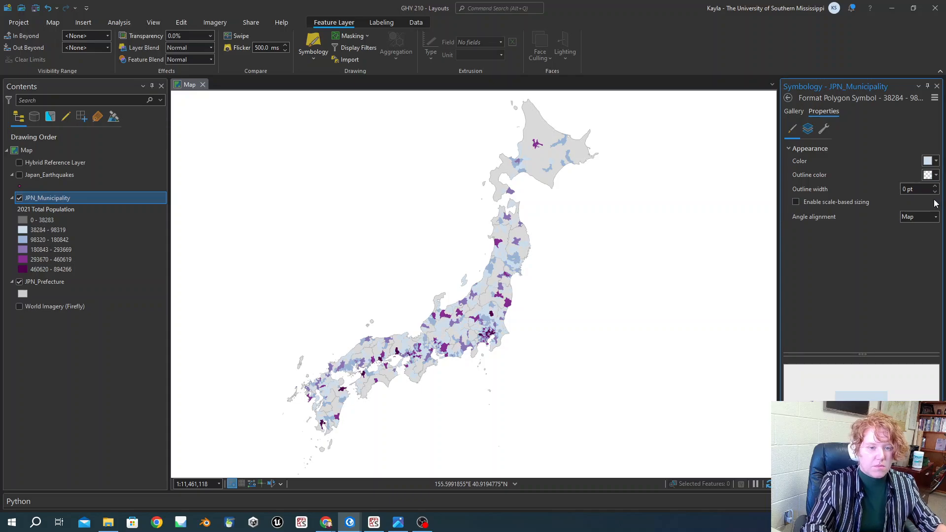
{"action": "left_click", "coordinate": [935, 163]}
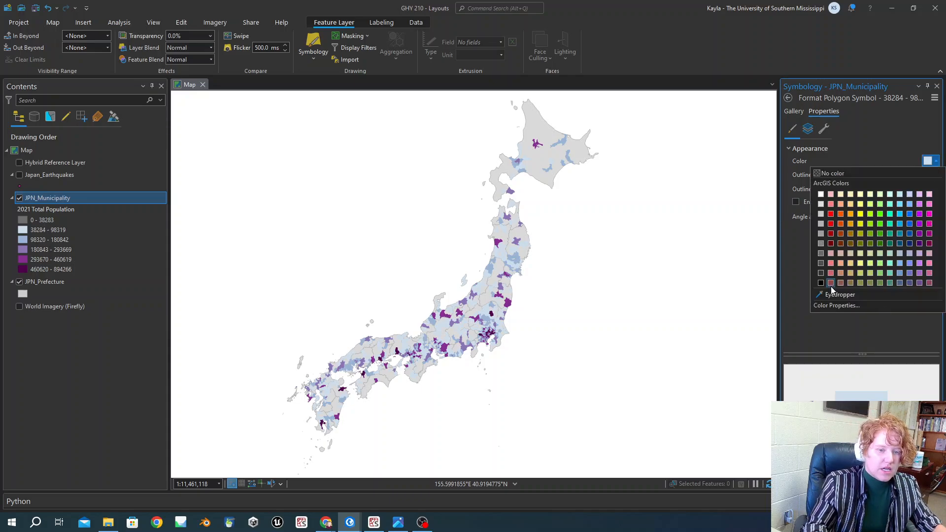
{"action": "left_click", "coordinate": [838, 306]}
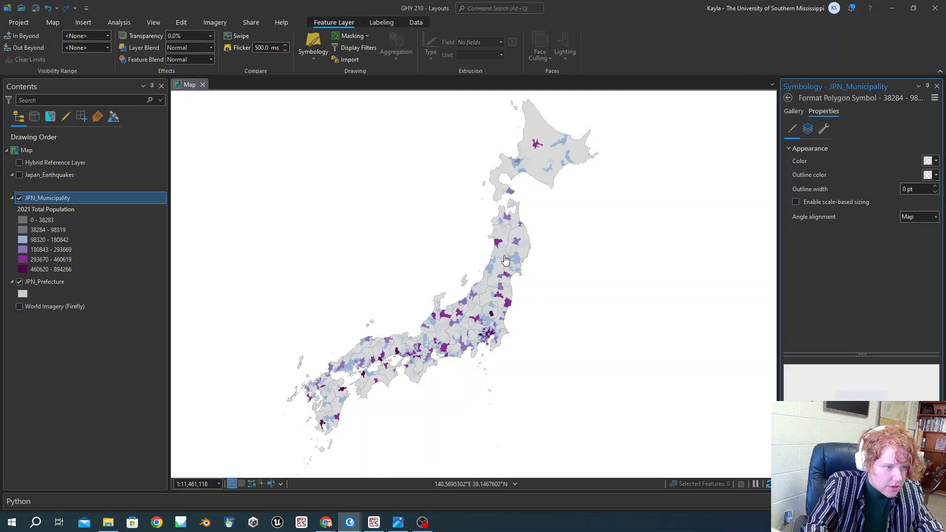
{"action": "scroll", "coordinate": [499, 249], "scroll_direction": "up", "scroll_amount": 6}
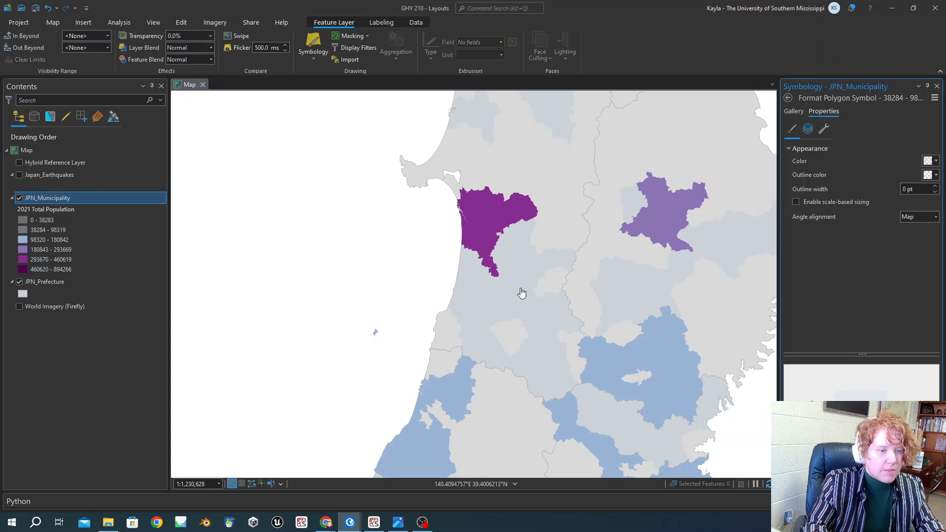
{"action": "scroll", "coordinate": [522, 294], "scroll_direction": "down", "scroll_amount": 4}
{"action": "scroll", "coordinate": [522, 293], "scroll_direction": "down", "scroll_amount": 2}
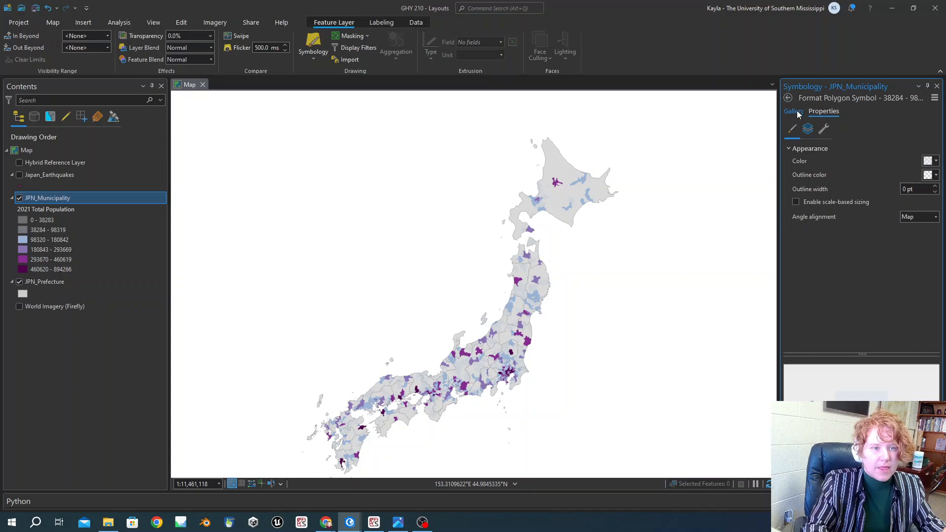
{"action": "left_click", "coordinate": [788, 97]}
- Make the light blue fill of the 98320 - 180842 population class partly transparent
{"action": "left_click", "coordinate": [818, 300]}
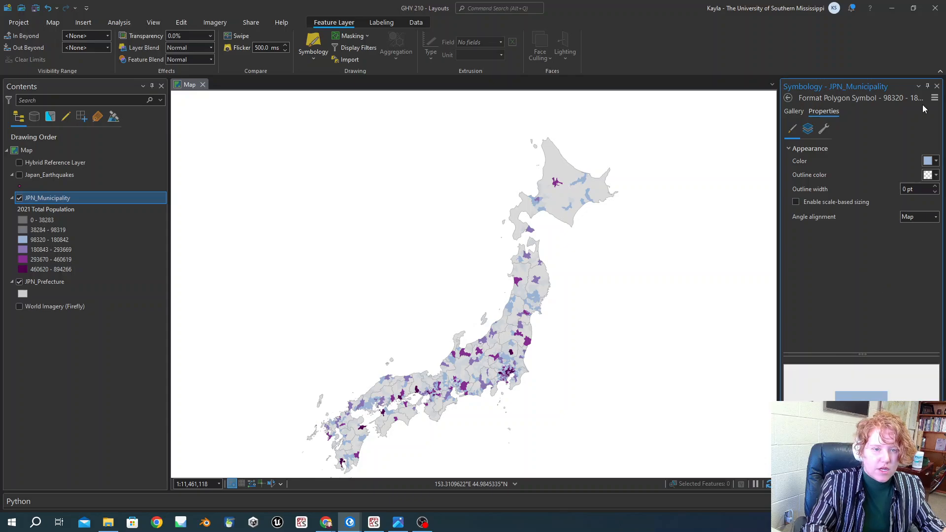
{"action": "left_click", "coordinate": [933, 162]}
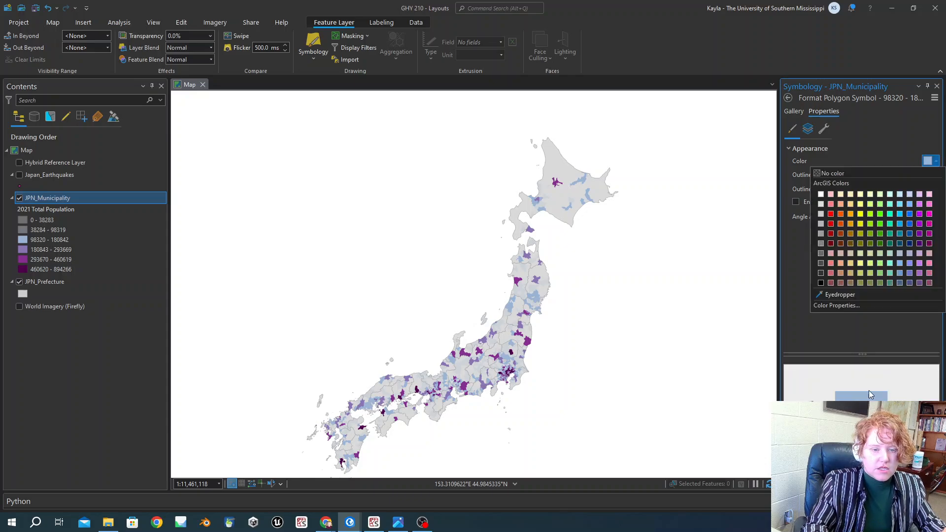
{"action": "left_click", "coordinate": [847, 306]}
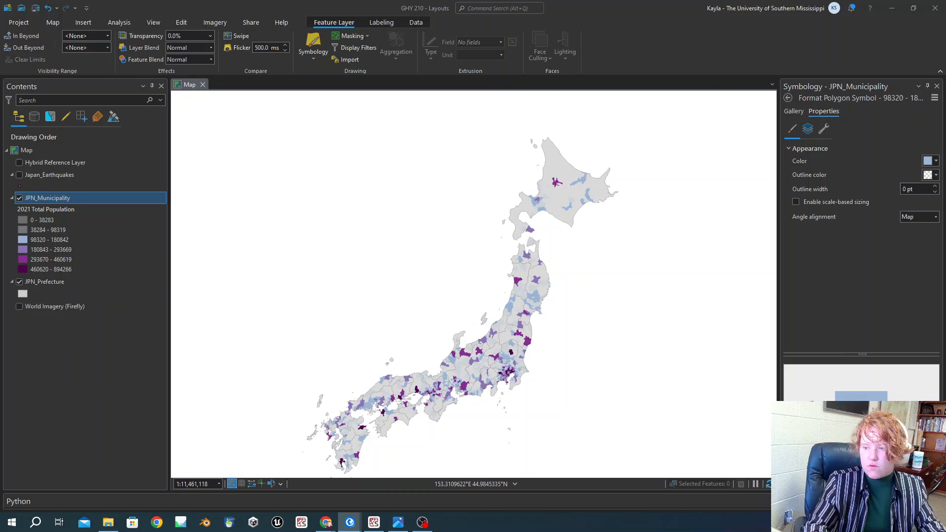
{"action": "key", "text": "Return"}
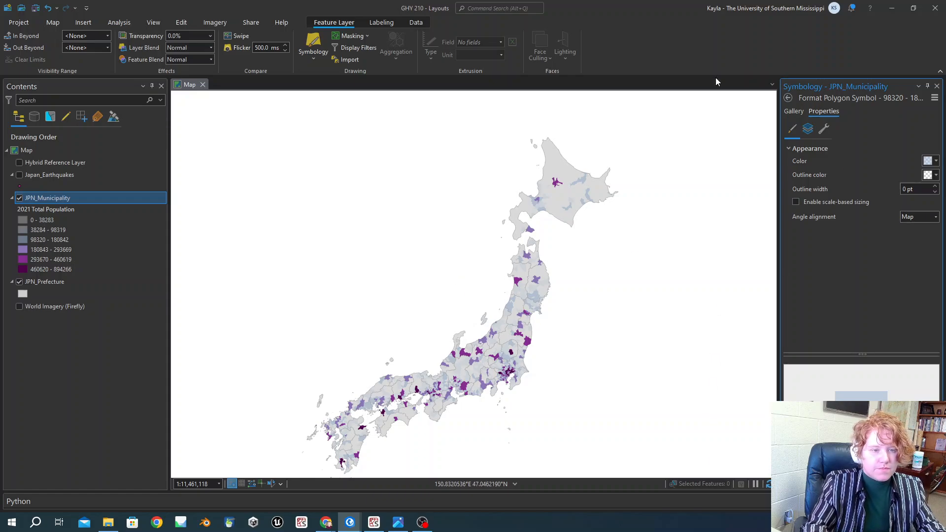
{"action": "left_click", "coordinate": [794, 112]}
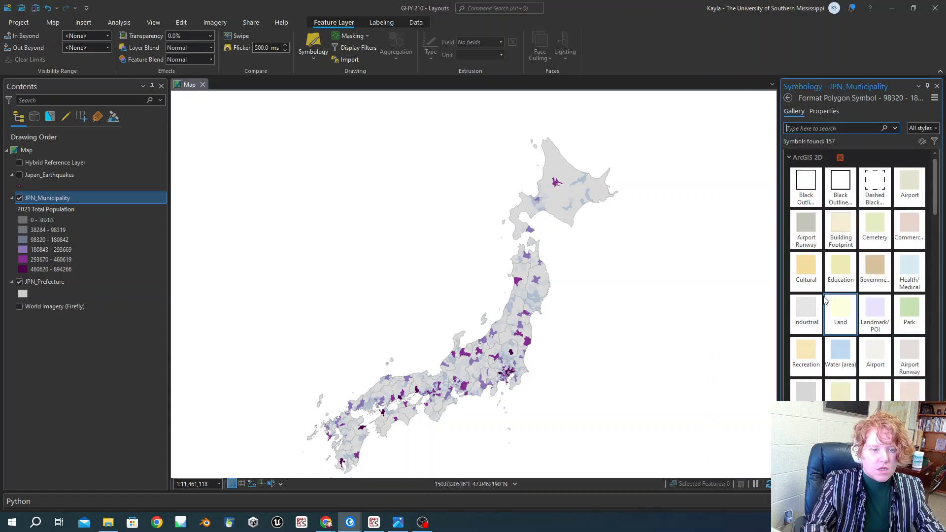
{"action": "left_click", "coordinate": [788, 99]}
- Add partial transparency to the light purple fill of the 180843 - 293669 population class
{"action": "left_click", "coordinate": [804, 310]}
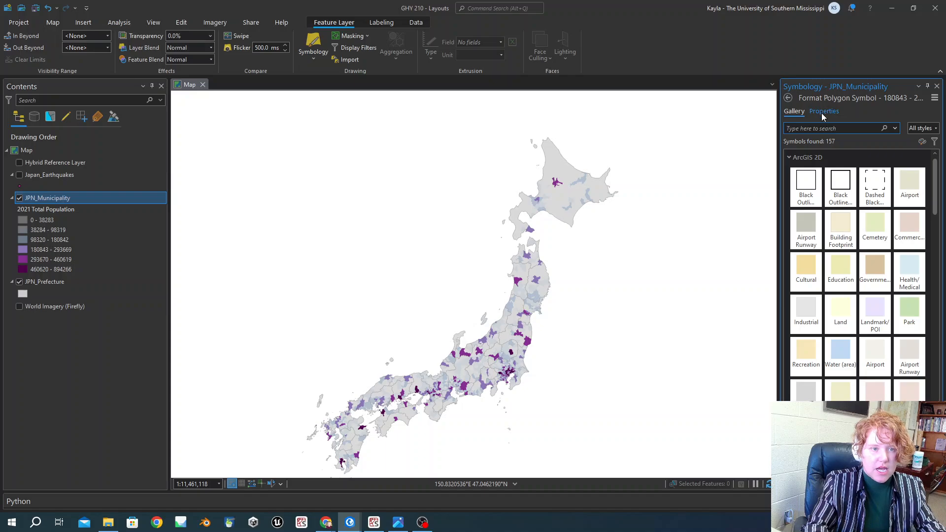
{"action": "left_click", "coordinate": [822, 112]}
{"action": "left_click", "coordinate": [928, 164]}
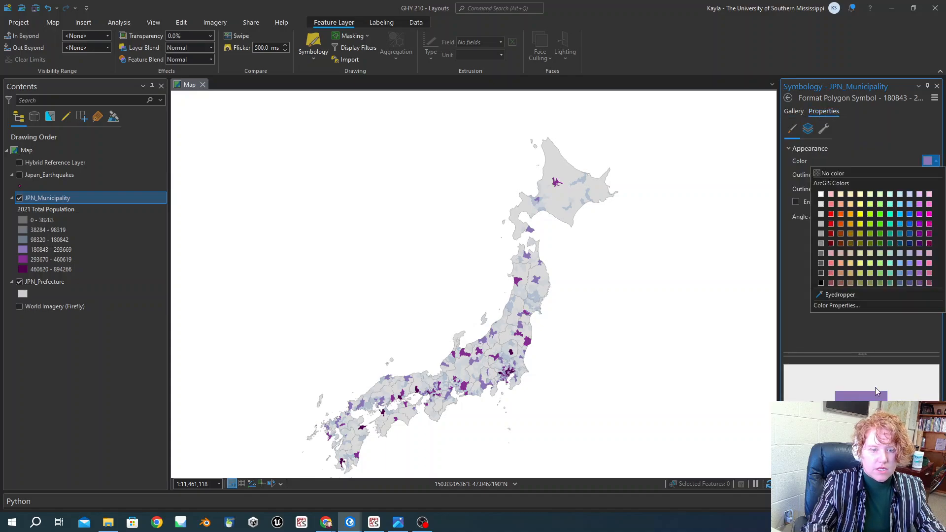
{"action": "left_click", "coordinate": [828, 305]}
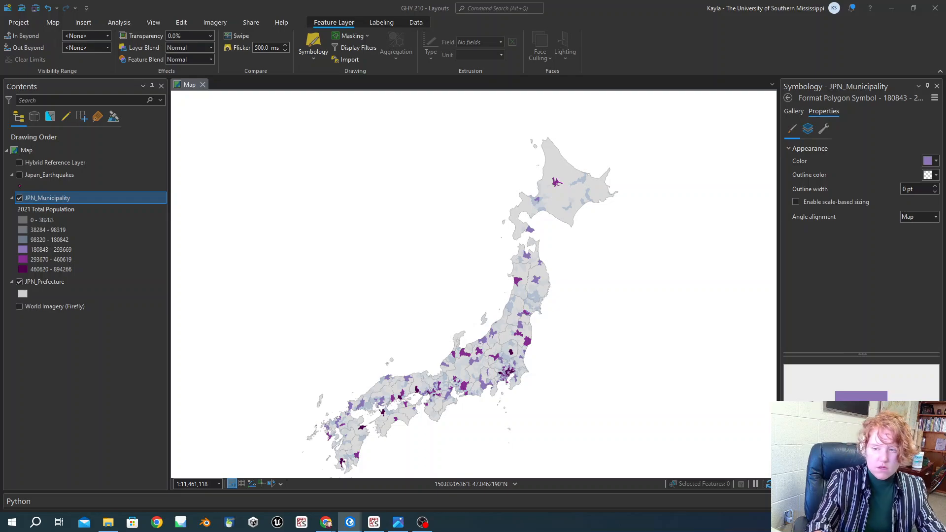
{"action": "key", "text": "Return"}
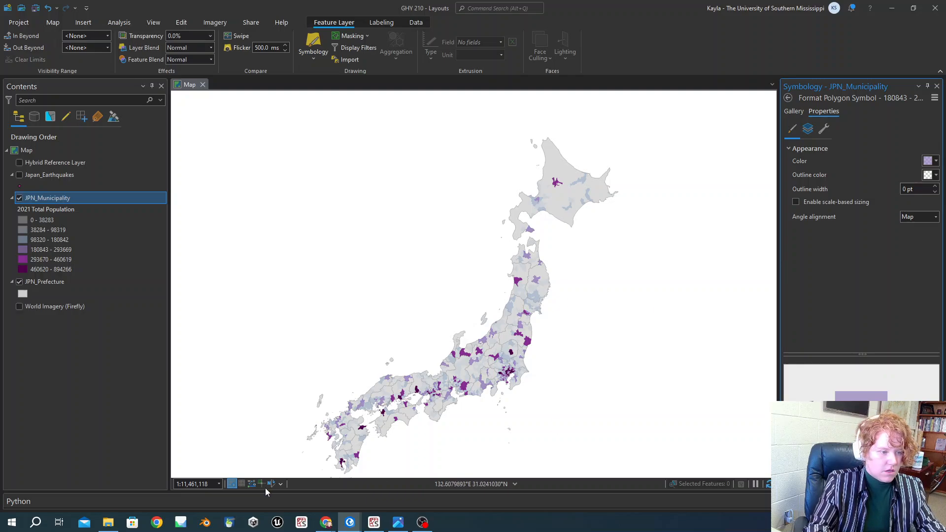
{"action": "left_click", "coordinate": [793, 112]}
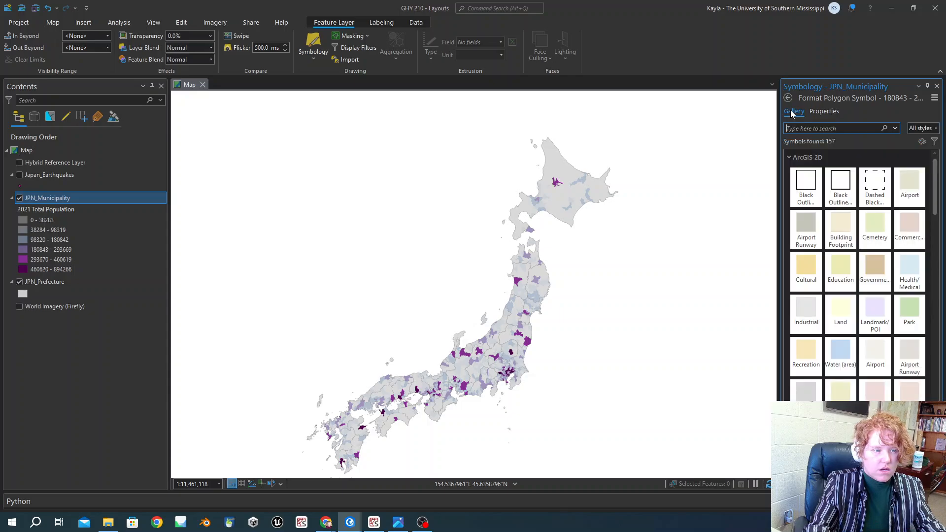
{"action": "left_click", "coordinate": [789, 100]}
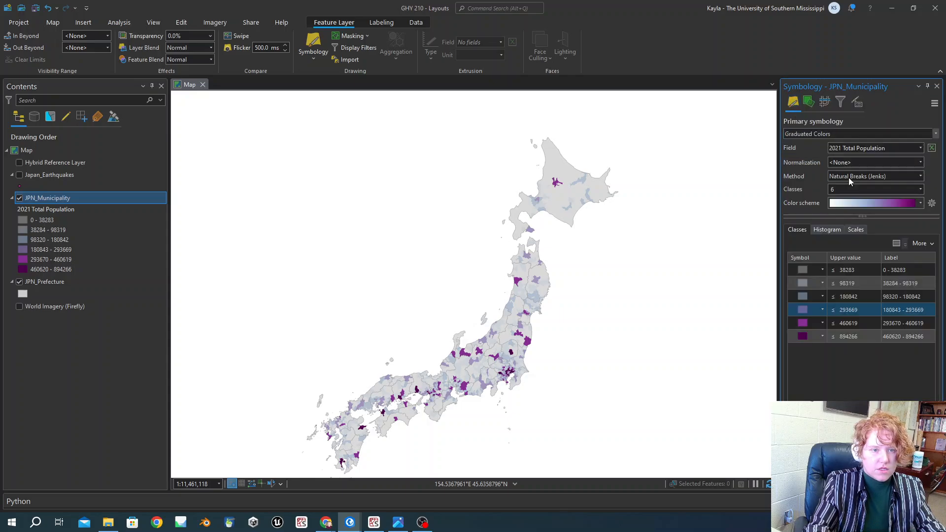
- Give the purple fill of the 293670 - 460619 population class a slight transparency
{"action": "left_click", "coordinate": [804, 323]}
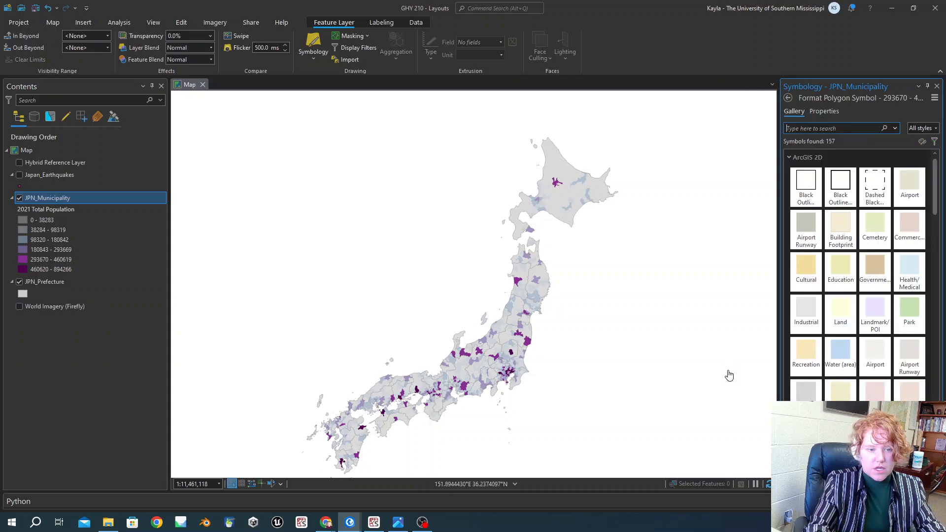
{"action": "left_click", "coordinate": [822, 112]}
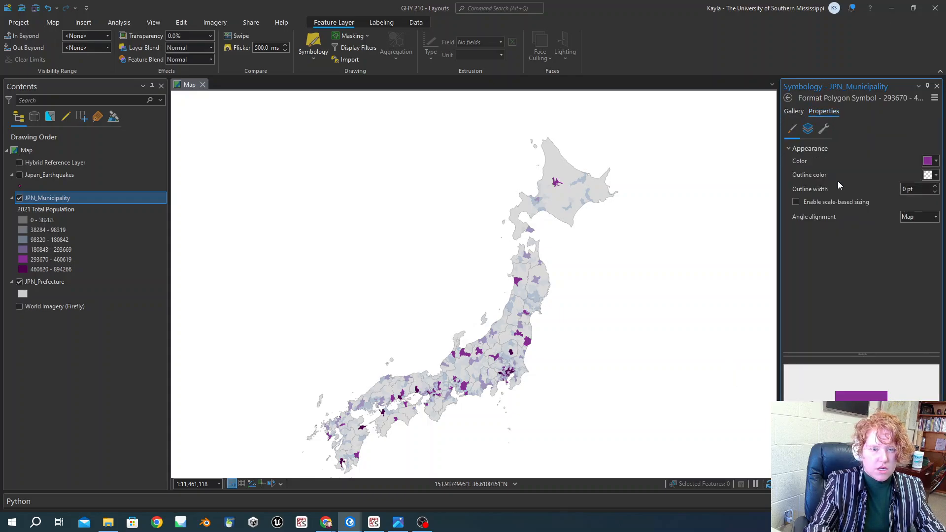
{"action": "left_click", "coordinate": [929, 162]}
{"action": "left_click", "coordinate": [875, 309]}
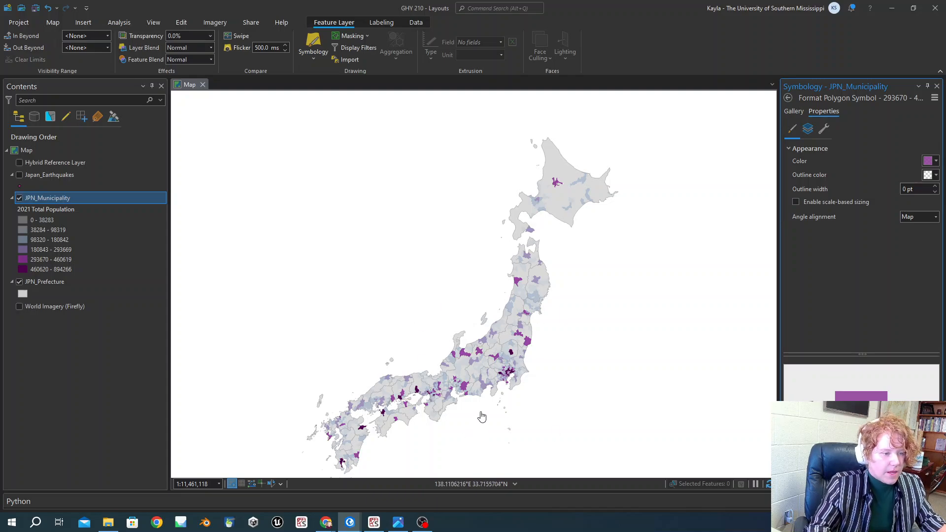
{"action": "left_click_drag", "start_coordinate": [482, 417], "coordinate": [524, 376]}
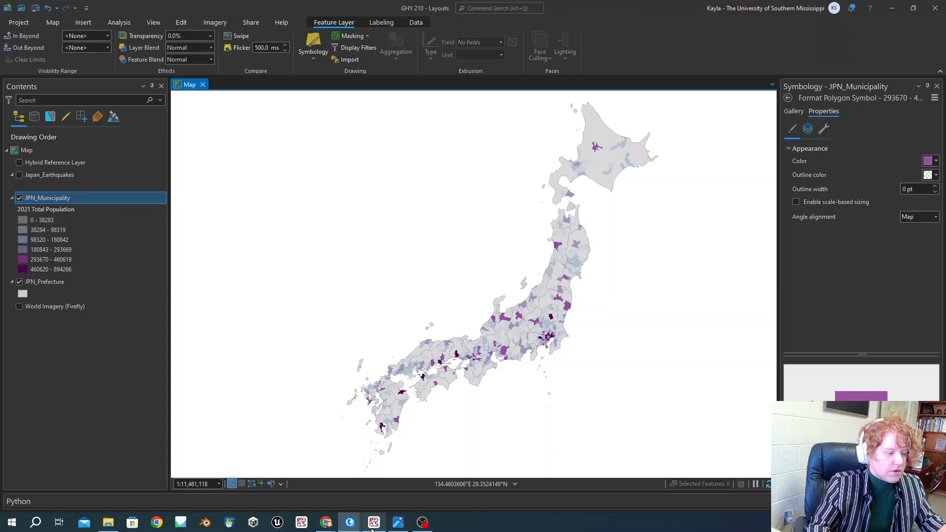
- Switch to the GHY 210 - Seismic Risk in Japan.png image, examine its population inset map, and return to the ArcGIS Pro map
{"action": "mouse_move", "coordinate": [398, 523]}
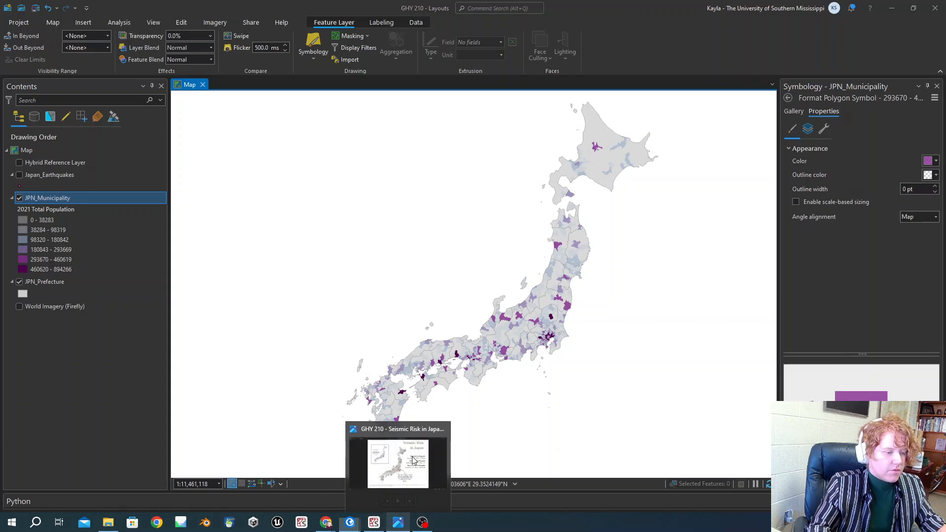
{"action": "left_click", "coordinate": [414, 460]}
{"action": "left_click_drag", "start_coordinate": [297, 9], "coordinate": [941, 170]}
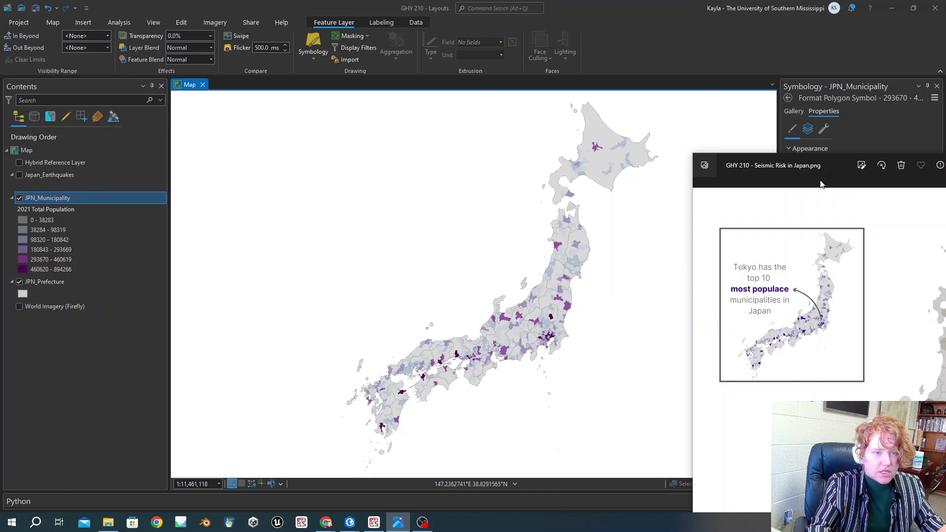
{"action": "left_click_drag", "start_coordinate": [821, 183], "coordinate": [945, 182]}
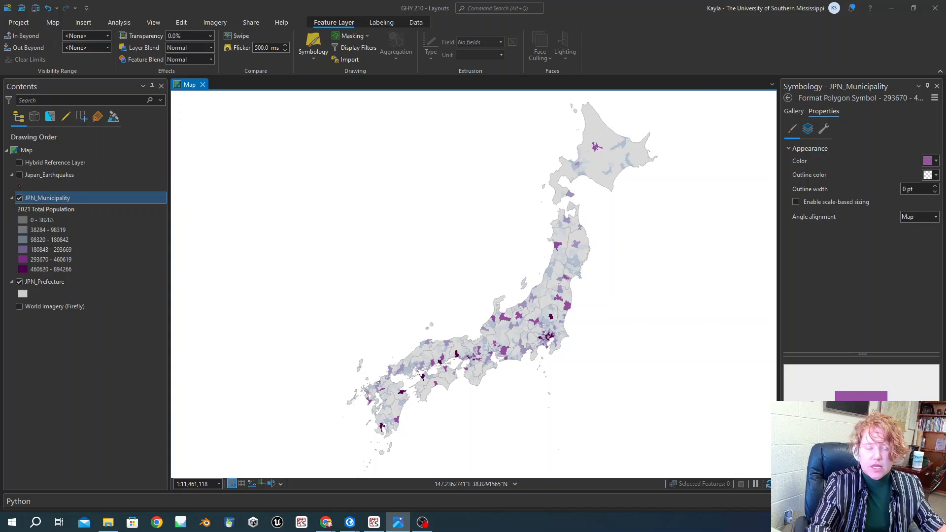
{"action": "left_click", "coordinate": [376, 312]}
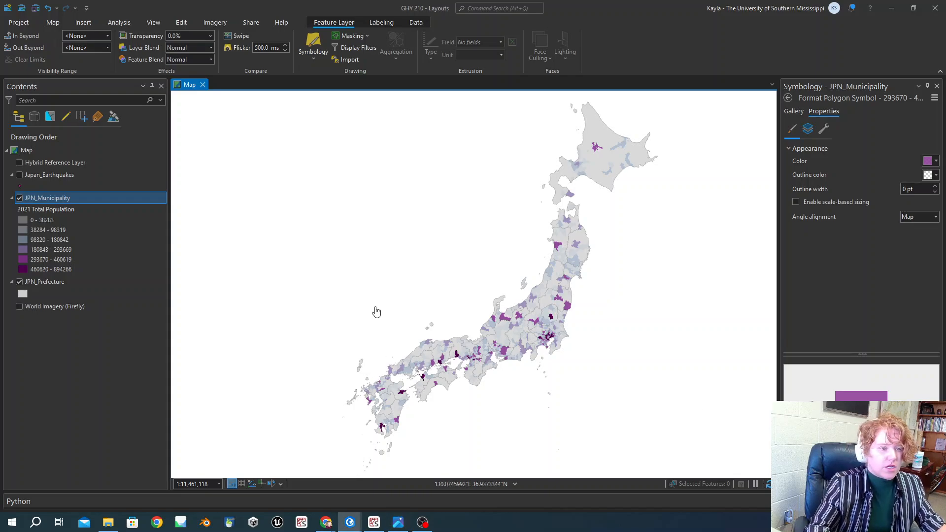
- Switch to Snipping Tool and capture a rectangular snip of the Japan population map
{"action": "left_click", "coordinate": [44, 529]}
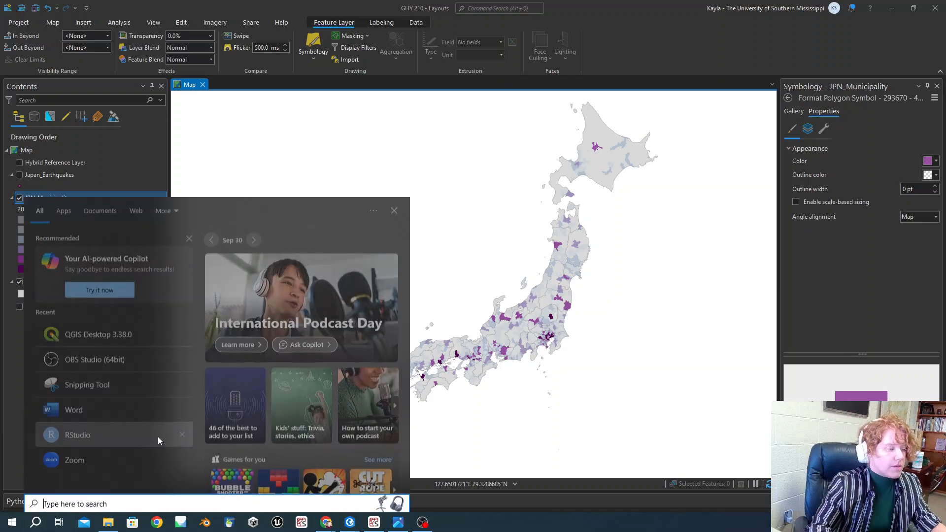
{"action": "left_click", "coordinate": [89, 387]}
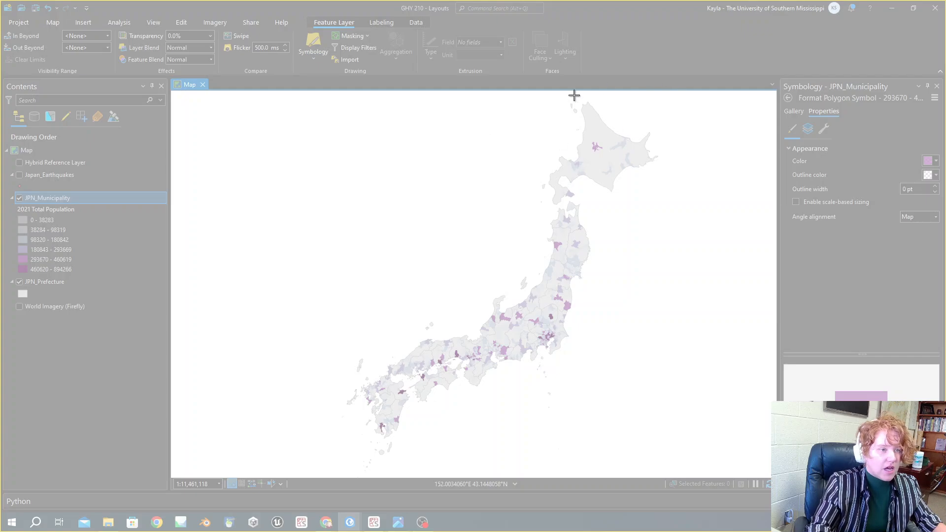
{"action": "left_click_drag", "start_coordinate": [694, 99], "coordinate": [283, 475]}
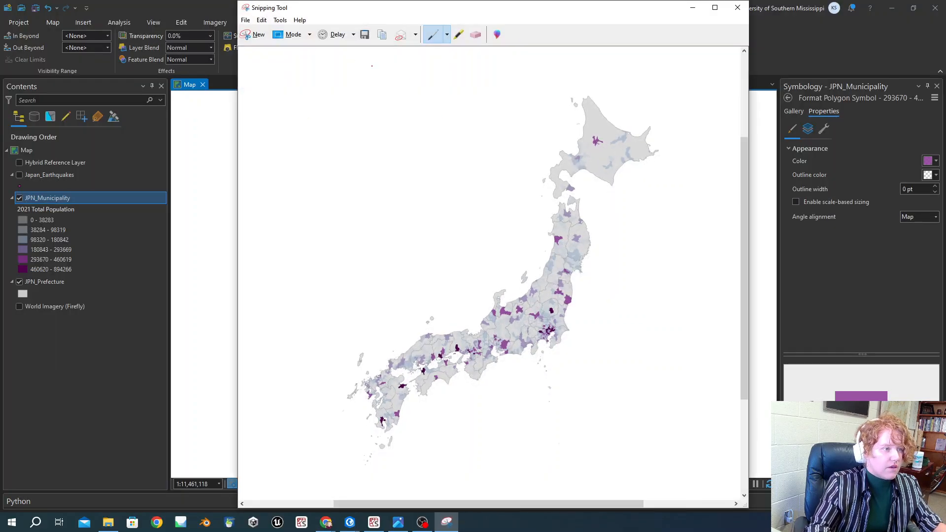
- Start saving the snip, create a folder named Japan Earthquake in Pictures, and open it as the destination
{"action": "left_click", "coordinate": [365, 34]}
{"action": "scroll", "coordinate": [290, 188], "scroll_direction": "down", "scroll_amount": 2}
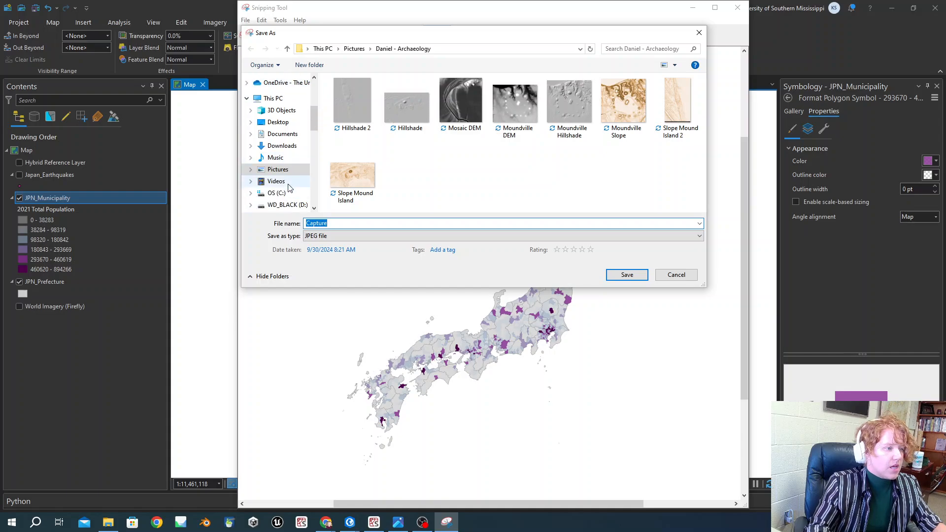
{"action": "left_click", "coordinate": [355, 48]}
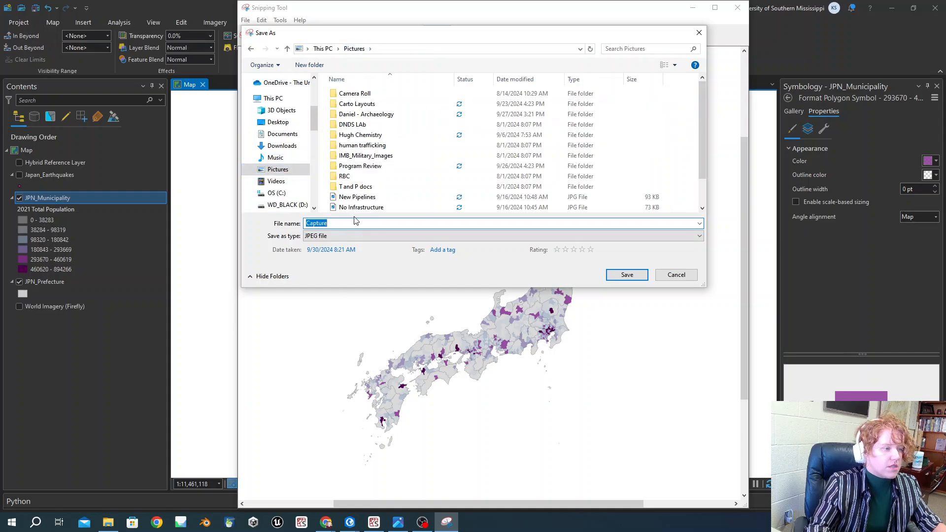
{"action": "left_click", "coordinate": [309, 65]}
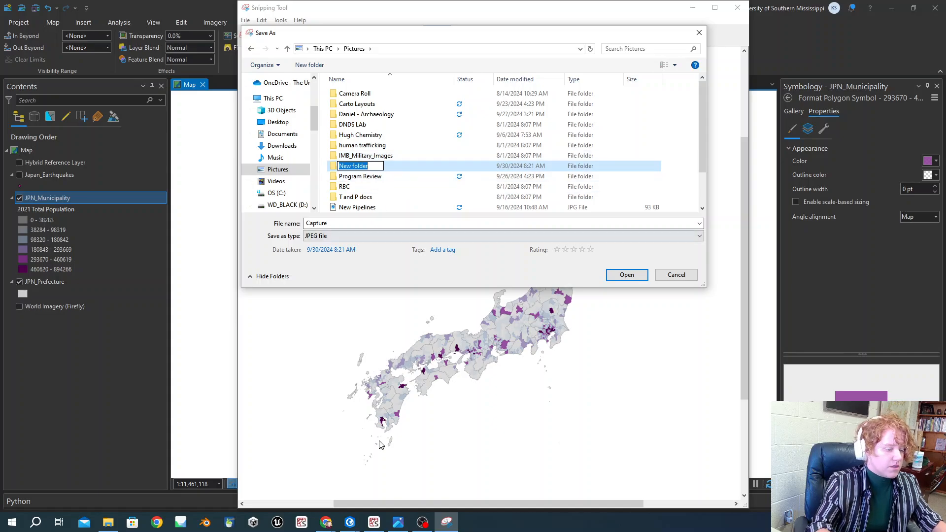
{"action": "type", "text": "C"}
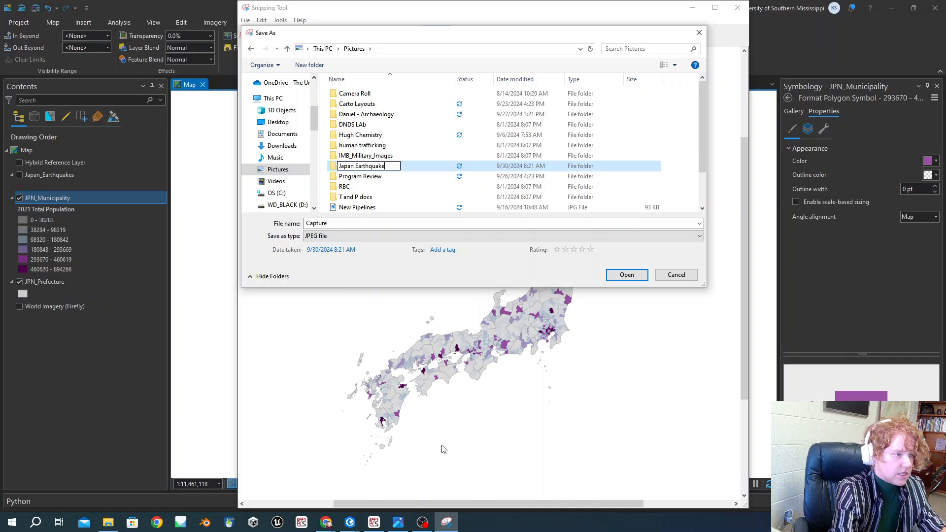
{"action": "key", "text": "Return"}
{"action": "double_click", "coordinate": [359, 169]}
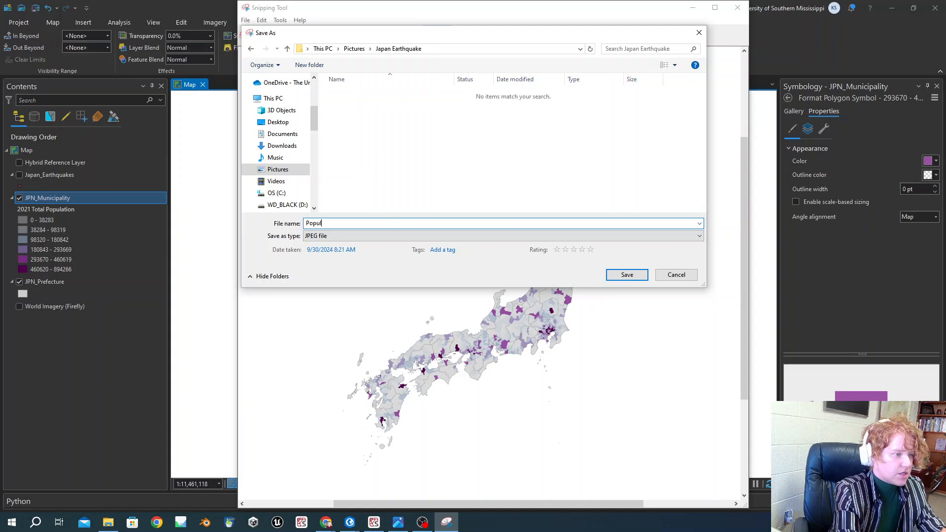
- Save the snip as a JPEG file named Population Map in the Japan Earthquake folder
{"action": "left_click", "coordinate": [393, 225]}
{"action": "type", "text": "Population Map"}
{"action": "key", "text": "Return"}
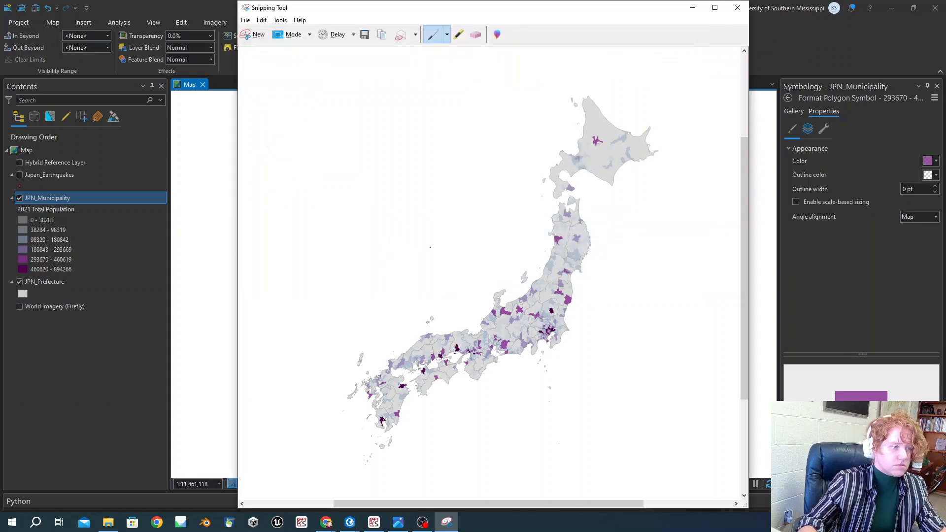
- Switch back to ArcGIS Pro, hide the JPN_Municipality layer, and show and select the Japan_Earthquakes layer
{"action": "left_click", "coordinate": [200, 2]}
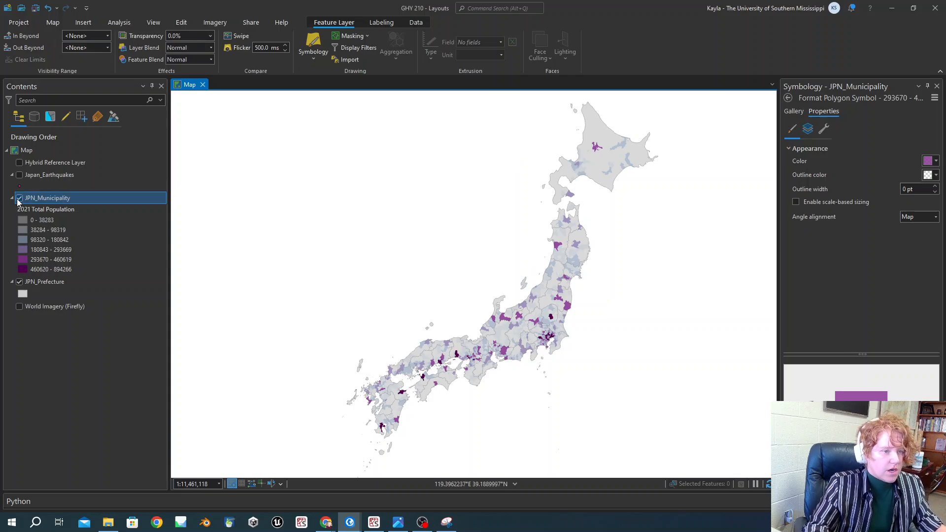
{"action": "left_click", "coordinate": [19, 198]}
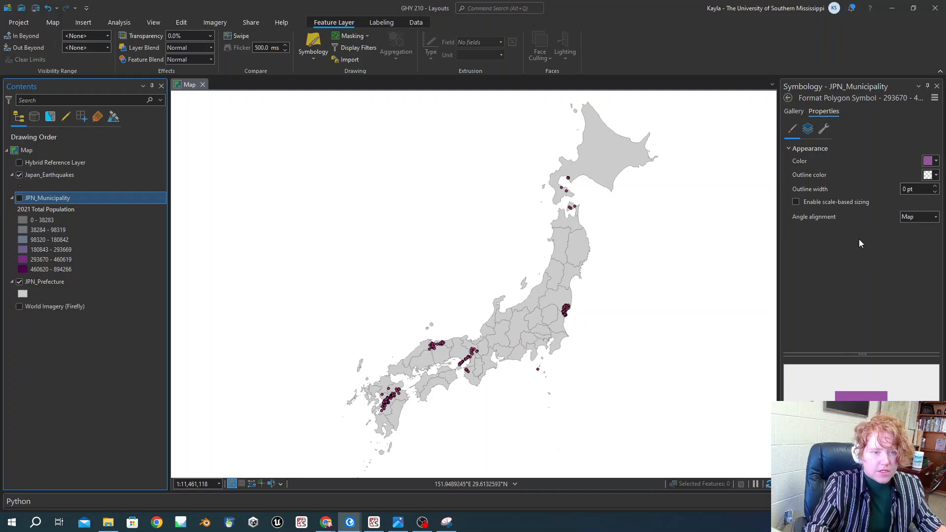
{"action": "left_click", "coordinate": [50, 175]}
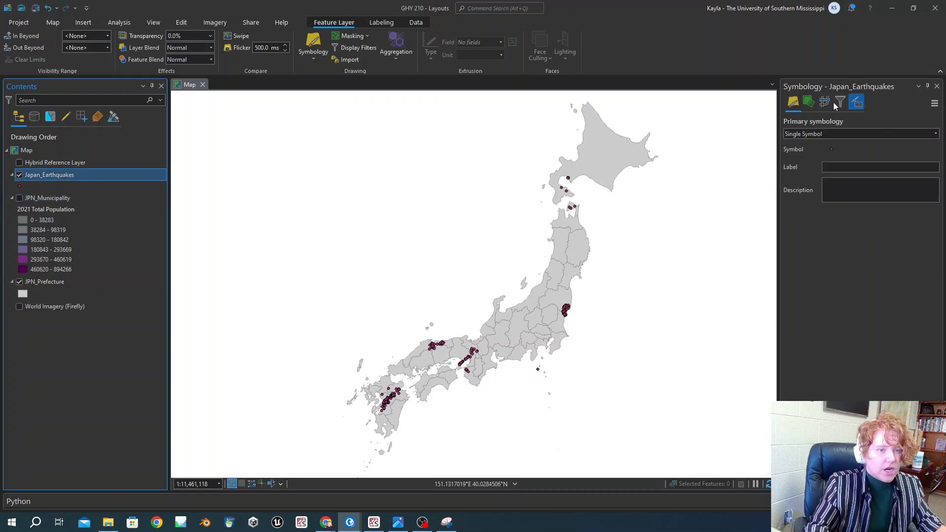
- Symbolize the Japan_Earthquakes layer with Graduated Symbols based on the MAGNITUDE field
{"action": "left_click", "coordinate": [868, 132]}
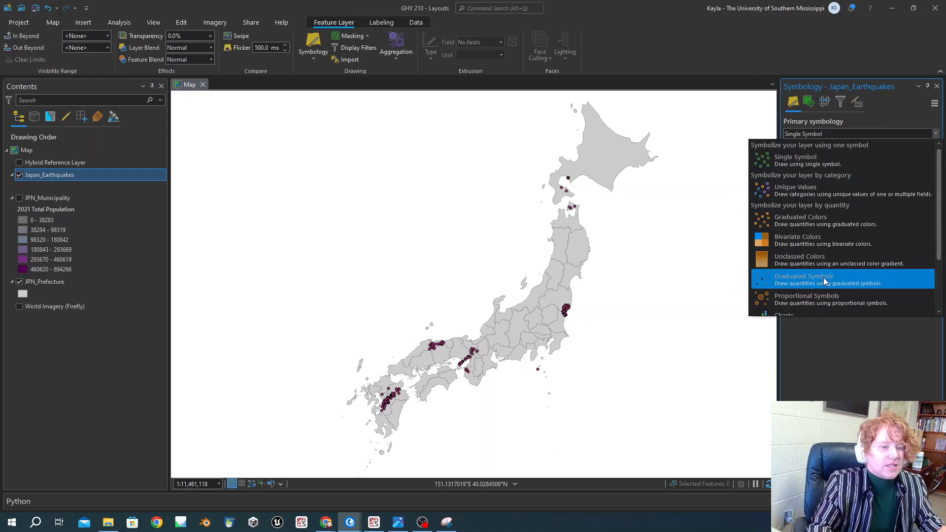
{"action": "left_click", "coordinate": [796, 218]}
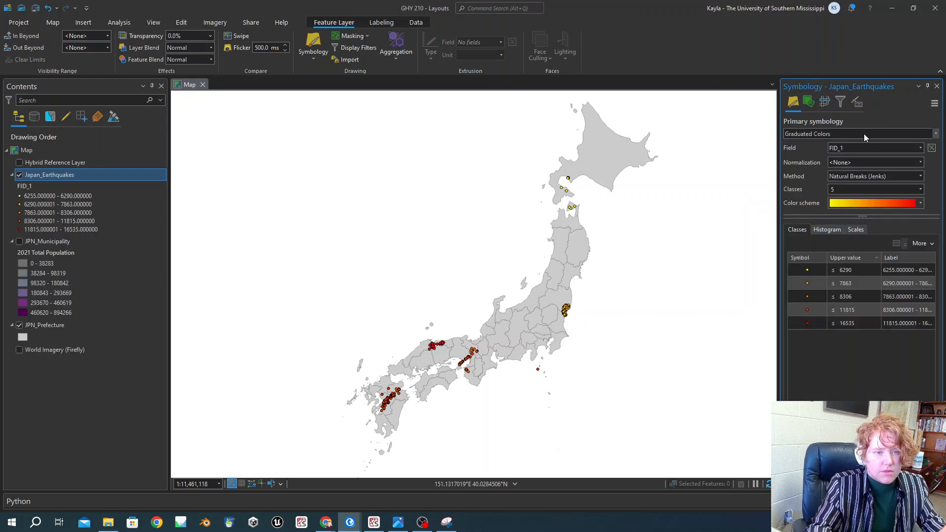
{"action": "left_click", "coordinate": [865, 134]}
{"action": "left_click", "coordinate": [782, 235]}
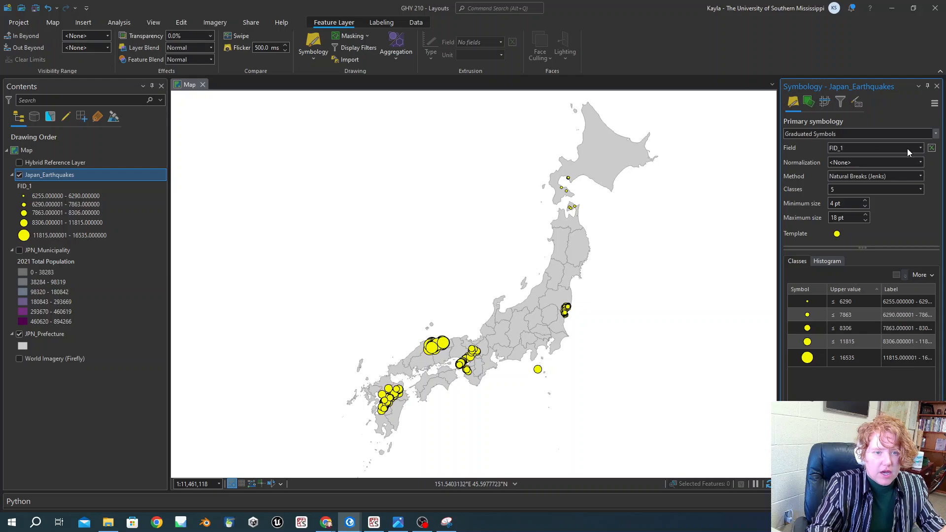
{"action": "left_click", "coordinate": [921, 148]}
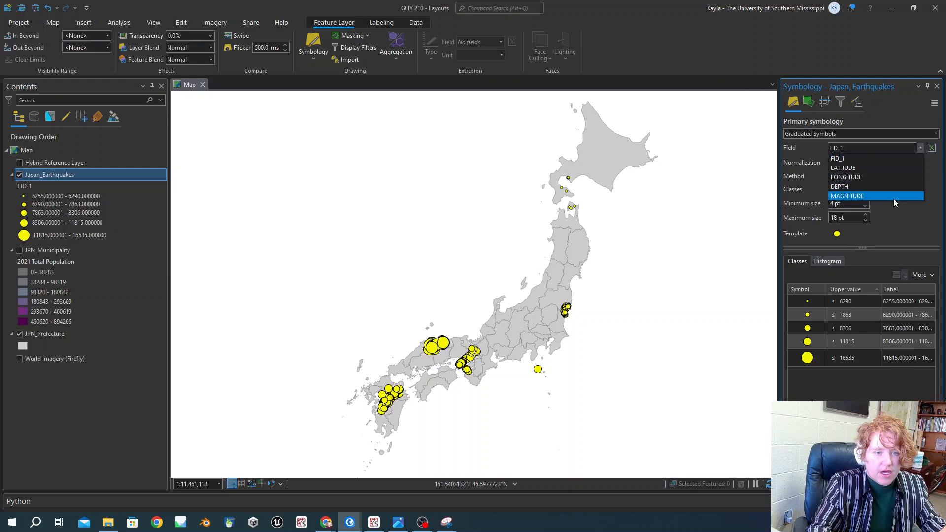
{"action": "left_click", "coordinate": [860, 196]}
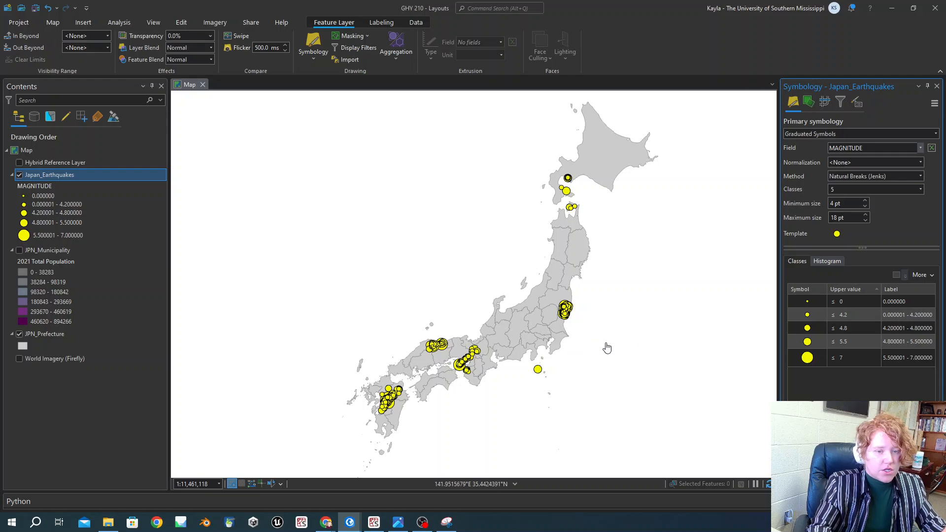
{"action": "left_click", "coordinate": [898, 364]}
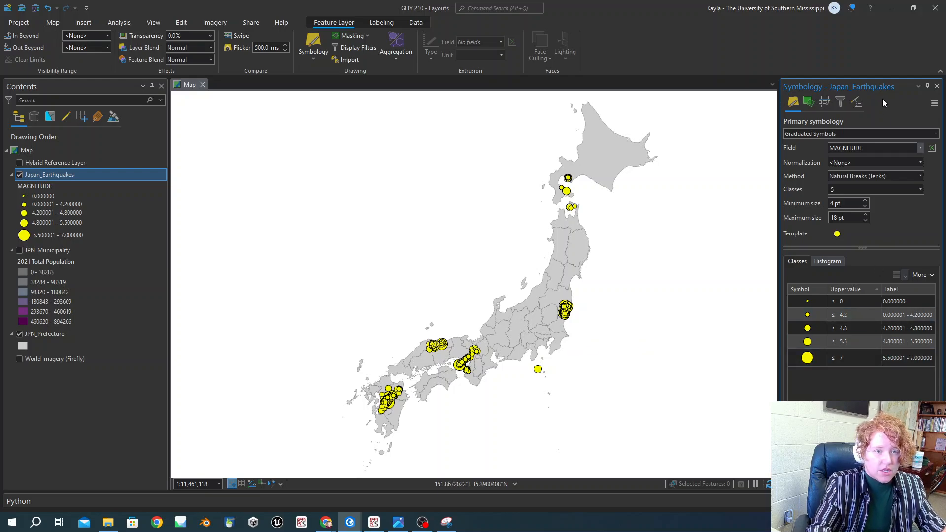
- Apply a data exclusion expression to Japan_Earthquakes for records where MAGNITUDE is less than 6
{"action": "left_click", "coordinate": [856, 102]}
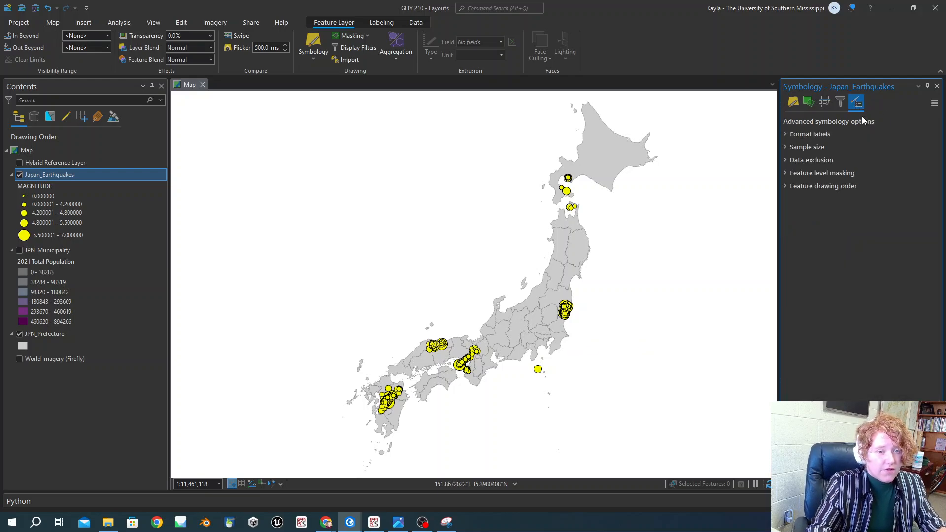
{"action": "left_click", "coordinate": [786, 160]}
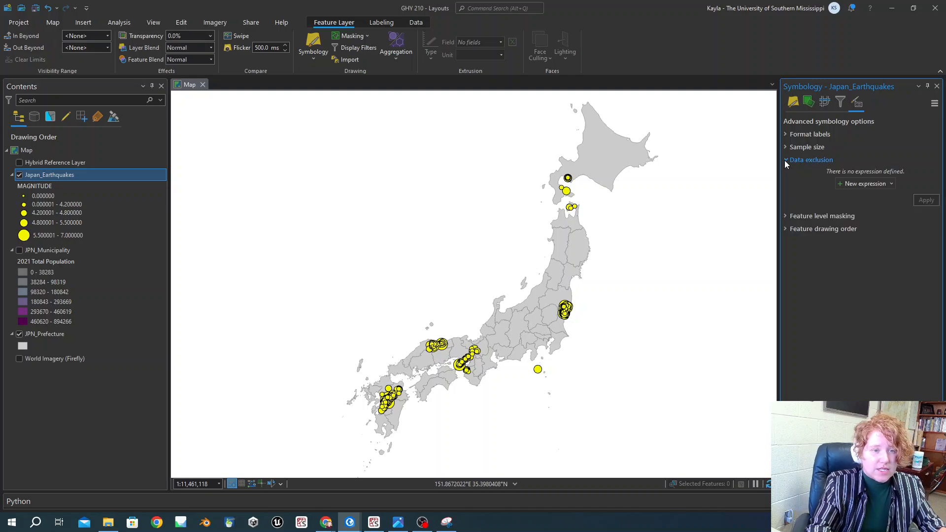
{"action": "left_click", "coordinate": [870, 185]}
{"action": "left_click", "coordinate": [856, 212]}
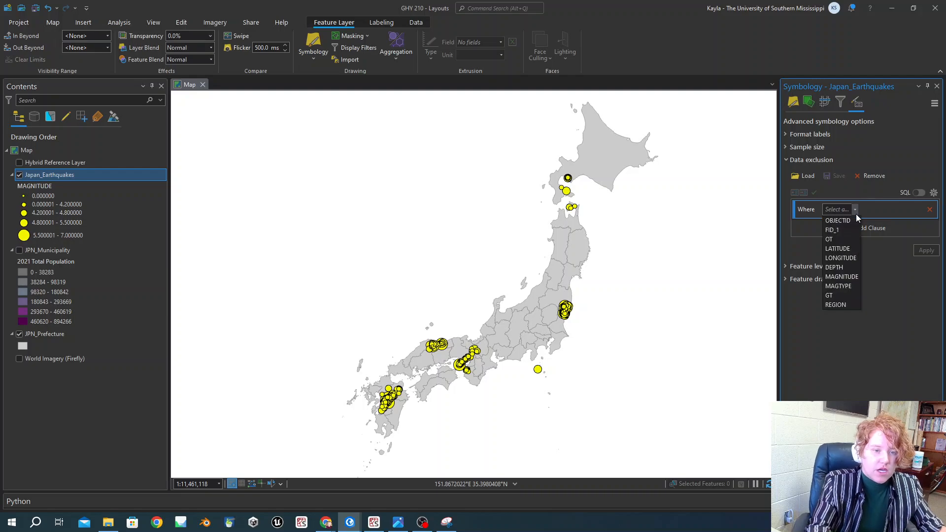
{"action": "left_click", "coordinate": [848, 277]}
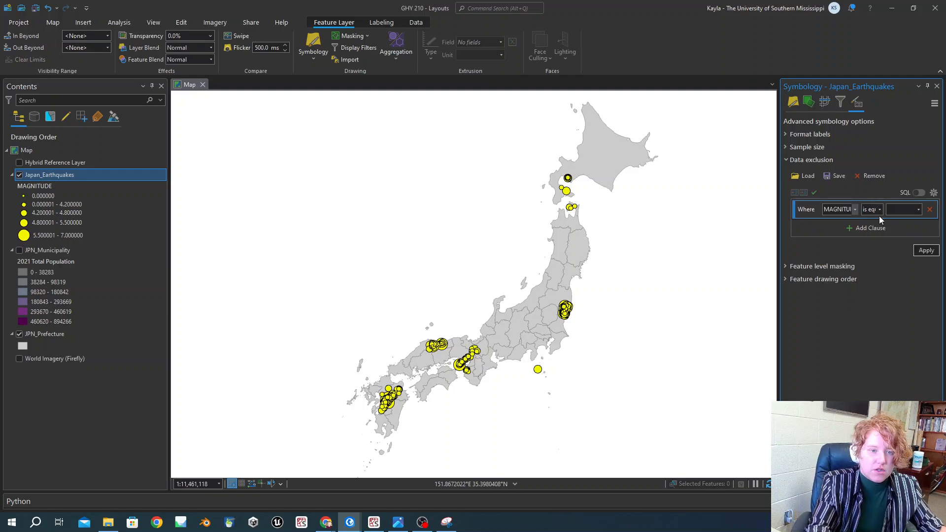
{"action": "left_click", "coordinate": [880, 210]}
{"action": "left_click", "coordinate": [885, 267]}
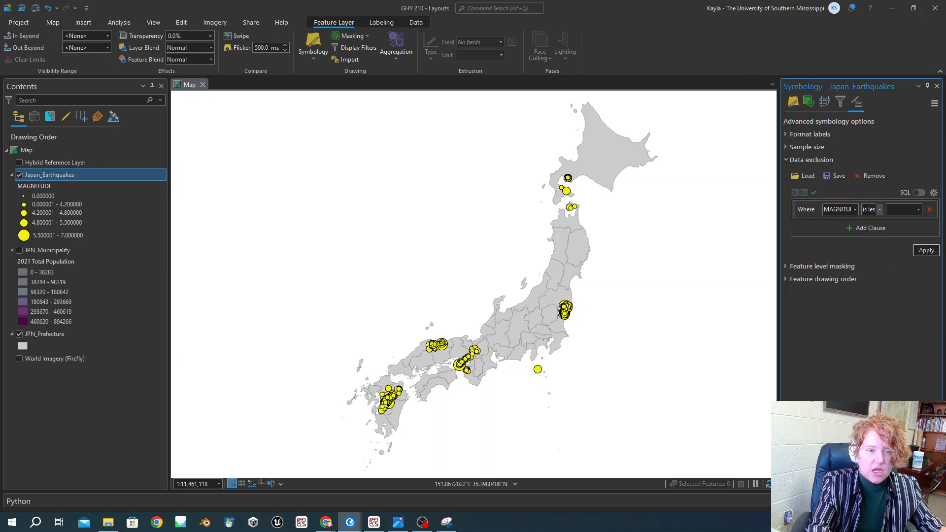
{"action": "left_click", "coordinate": [919, 210]}
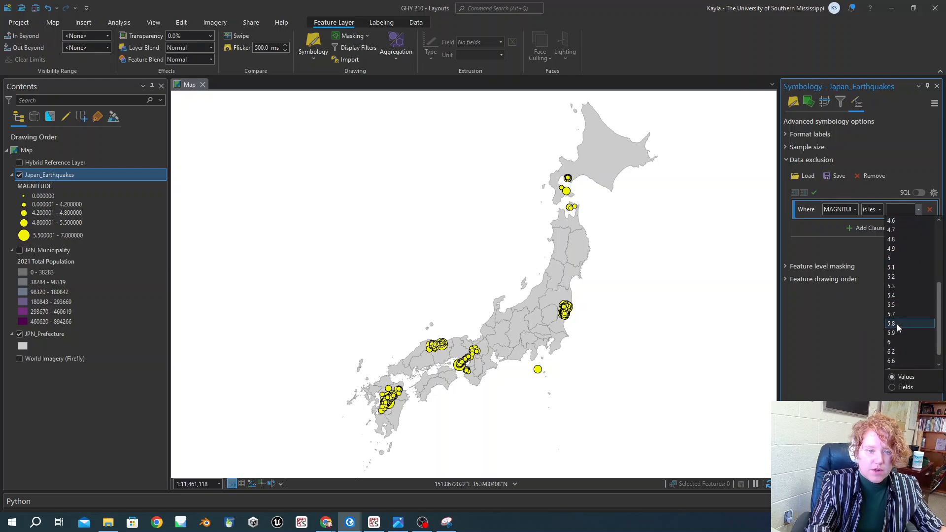
{"action": "left_click", "coordinate": [898, 344]}
{"action": "left_click", "coordinate": [926, 250]}
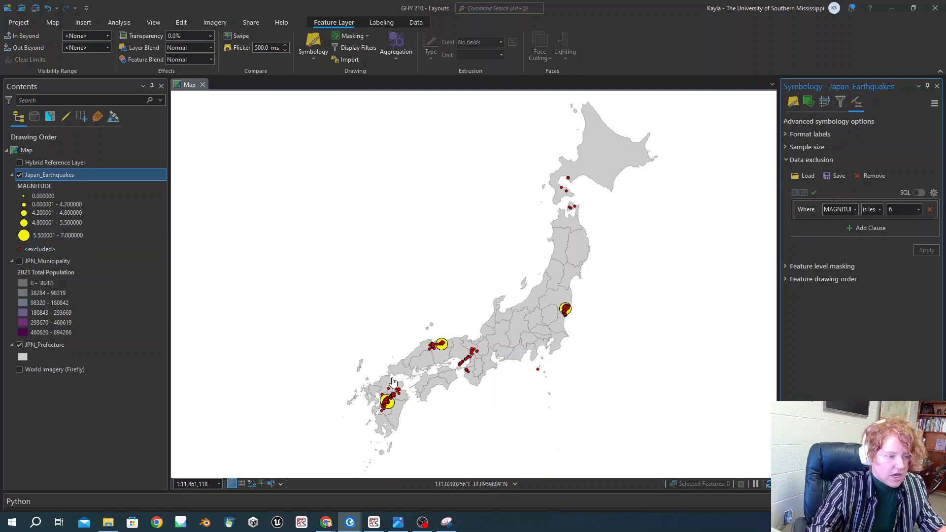
- Set the earthquake magnitude classification method to Quantile
{"action": "left_click", "coordinate": [793, 103]}
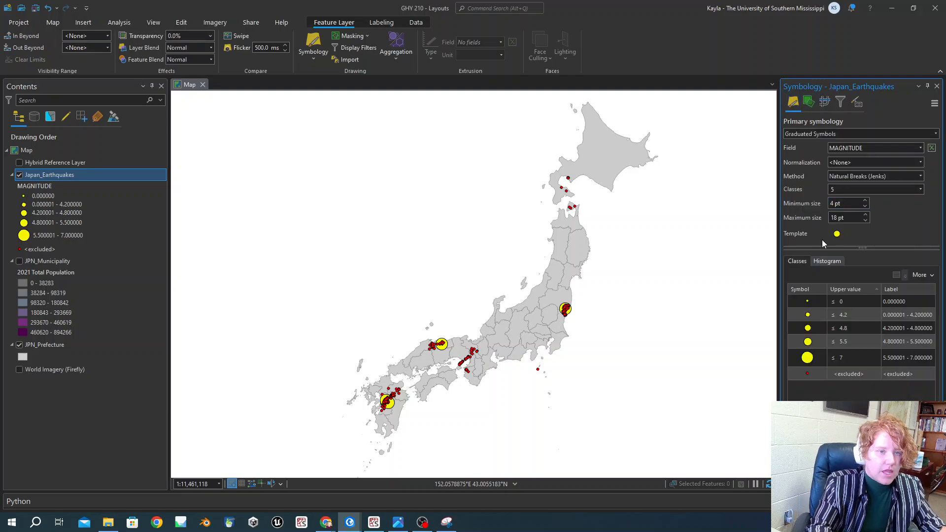
{"action": "left_click", "coordinate": [920, 177]}
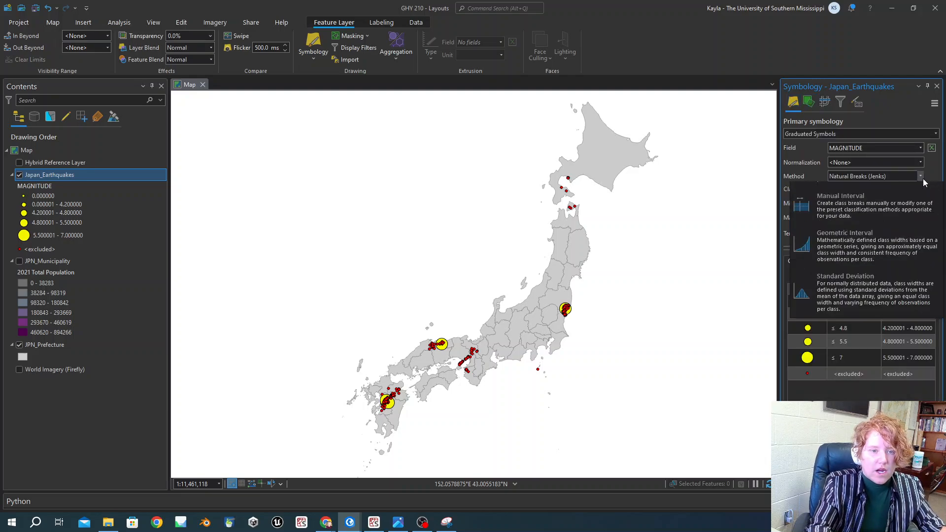
{"action": "left_click", "coordinate": [844, 249]}
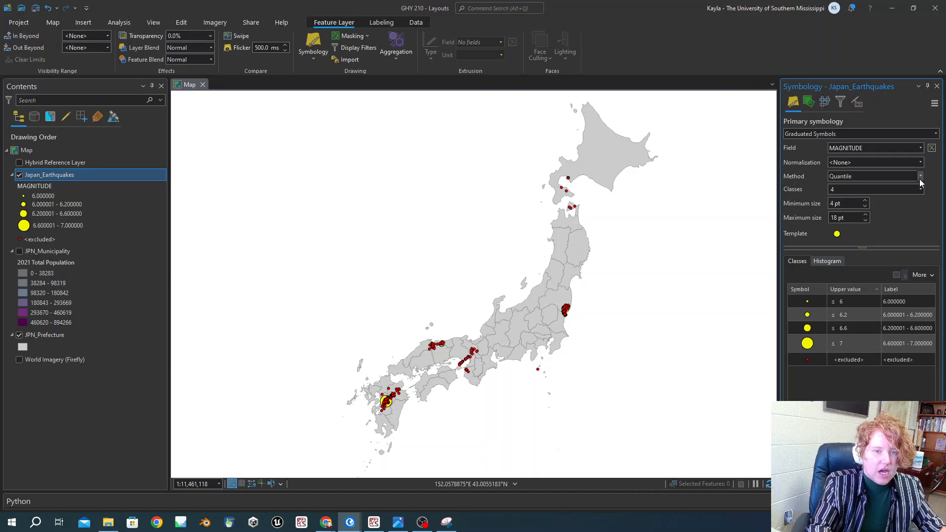
- Try to classify the earthquake magnitudes with the Defined Interval method
{"action": "left_click", "coordinate": [920, 179]}
{"action": "left_click", "coordinate": [866, 344]}
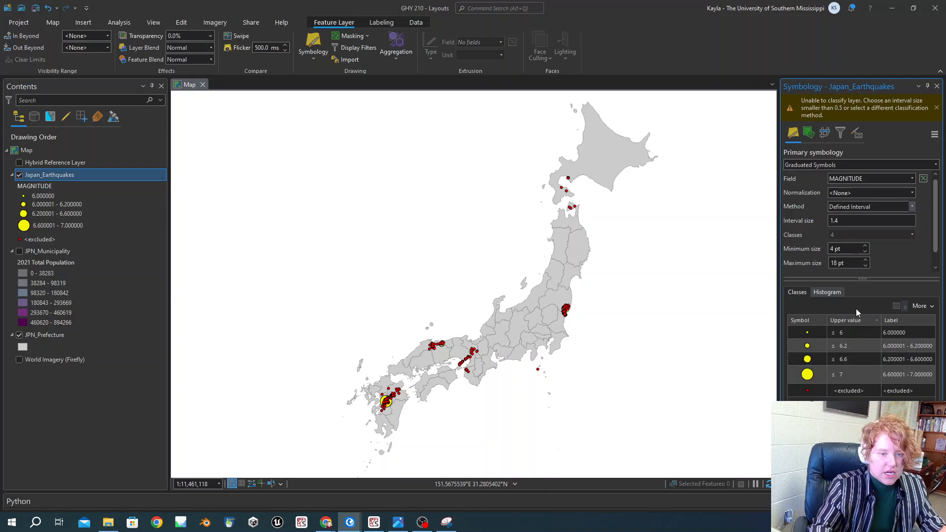
{"action": "left_click", "coordinate": [869, 332]}
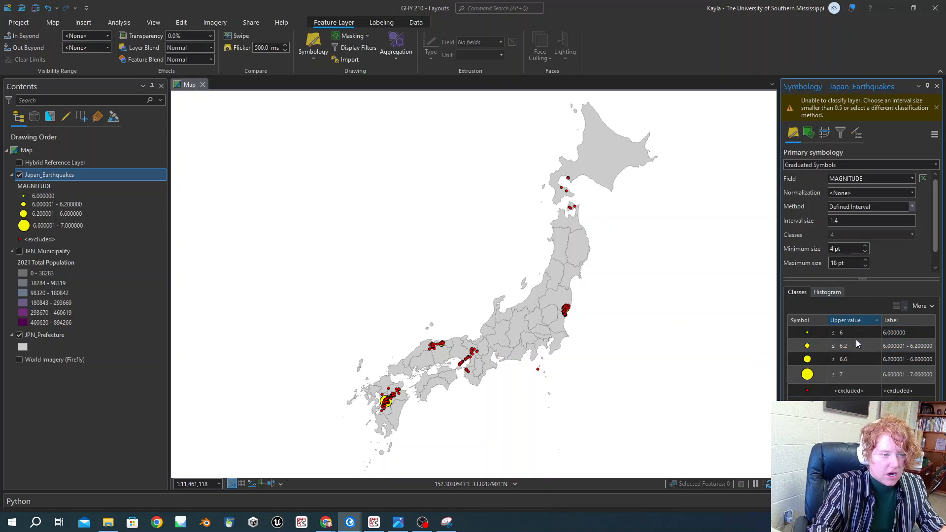
- Set both the fill and the outline of the <excluded> earthquake point symbol to No color
{"action": "left_click", "coordinate": [824, 376]}
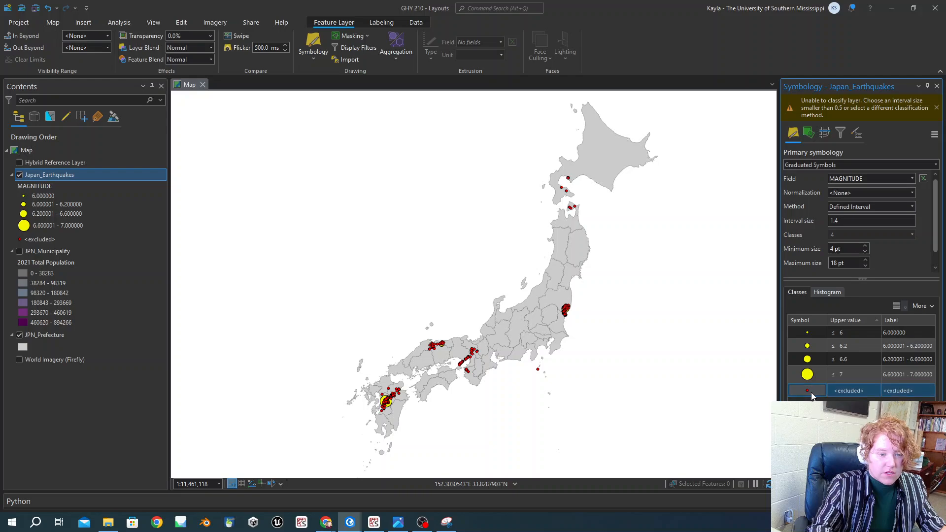
{"action": "left_click", "coordinate": [808, 392]}
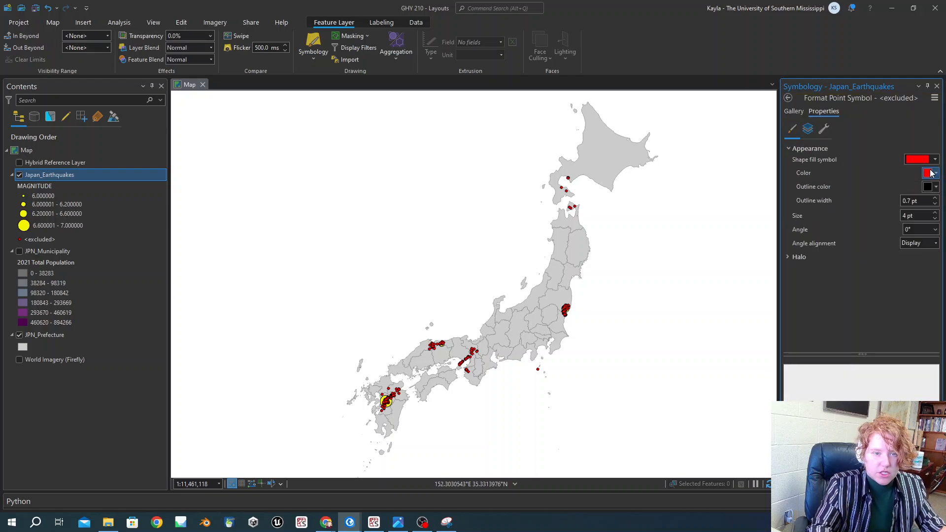
{"action": "left_click", "coordinate": [928, 173]}
{"action": "left_click", "coordinate": [847, 186]}
{"action": "left_click", "coordinate": [927, 187]}
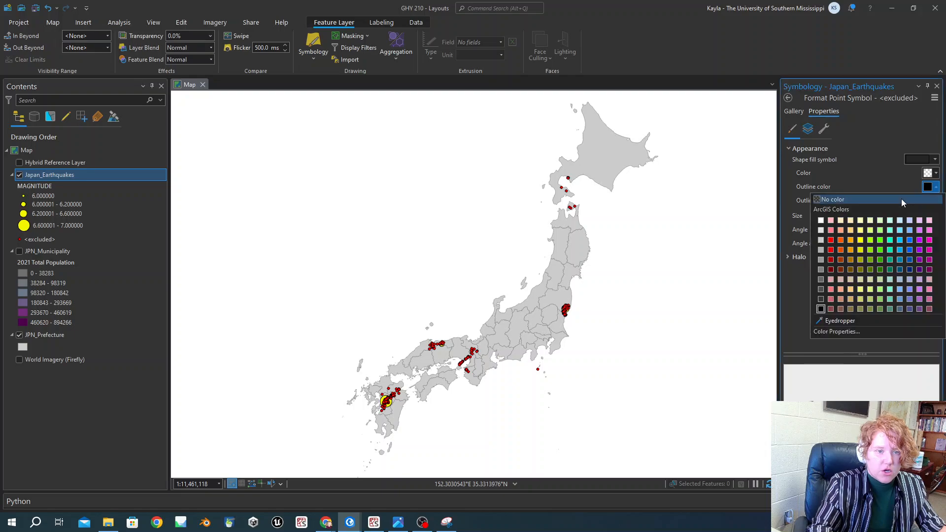
{"action": "left_click", "coordinate": [900, 200]}
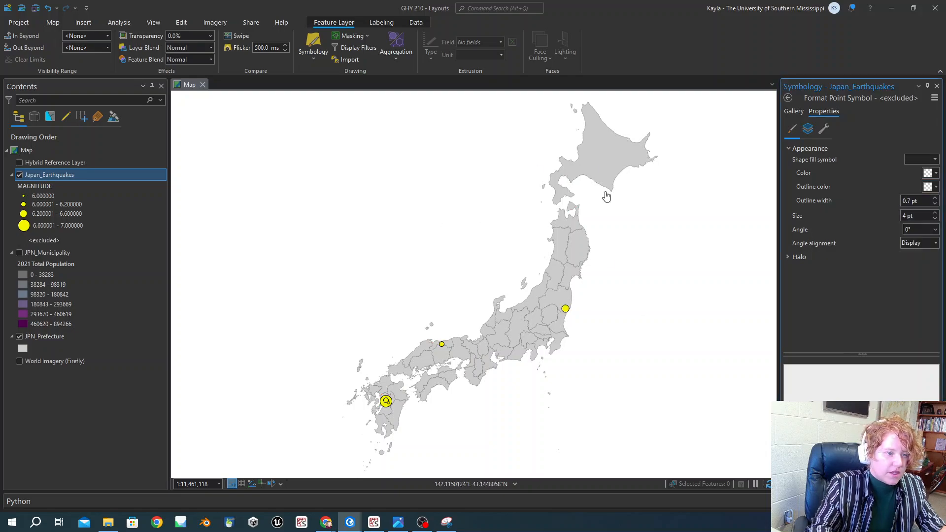
{"action": "left_click", "coordinate": [794, 111]}
{"action": "left_click", "coordinate": [826, 112]}
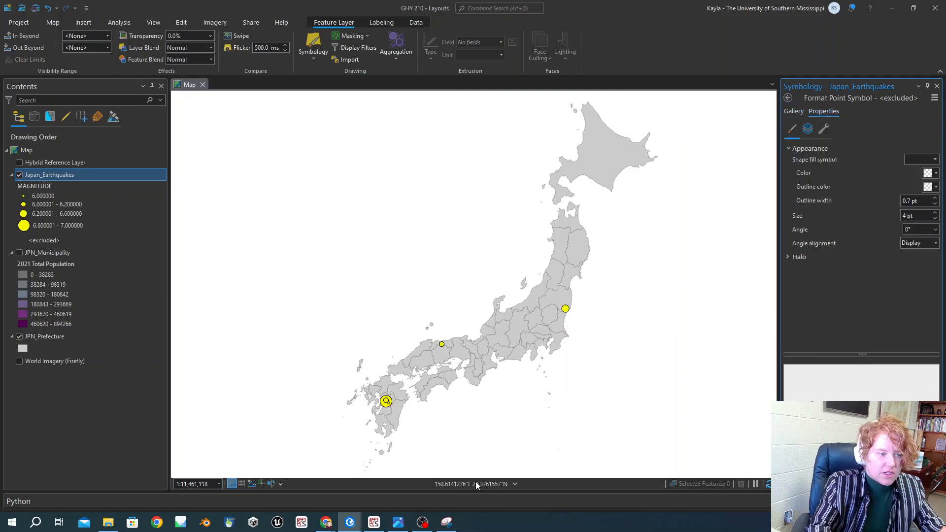
- Change the Japan_Earthquakes data exclusion expression to exclude records where MAGNITUDE is less than 5
{"action": "left_click", "coordinate": [797, 112]}
{"action": "left_click", "coordinate": [788, 98]}
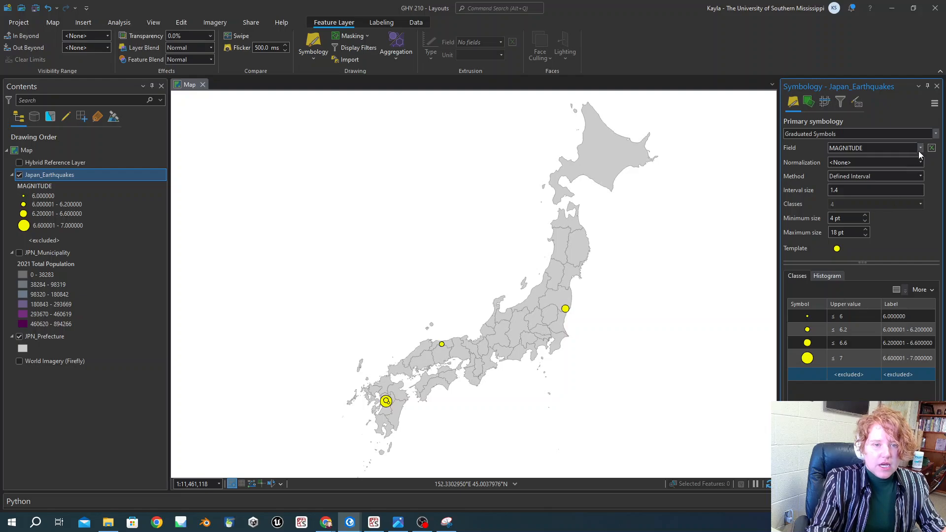
{"action": "left_click", "coordinate": [856, 105]}
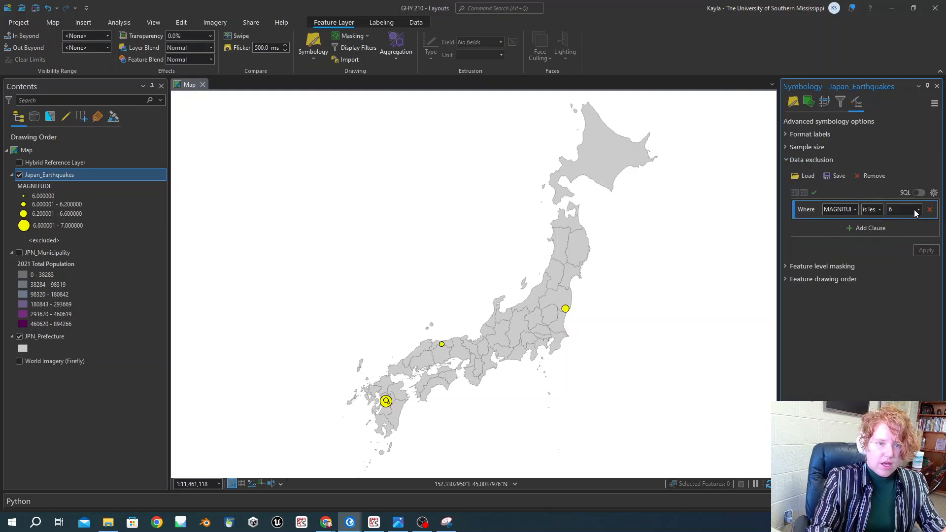
{"action": "type", "text": "5"}
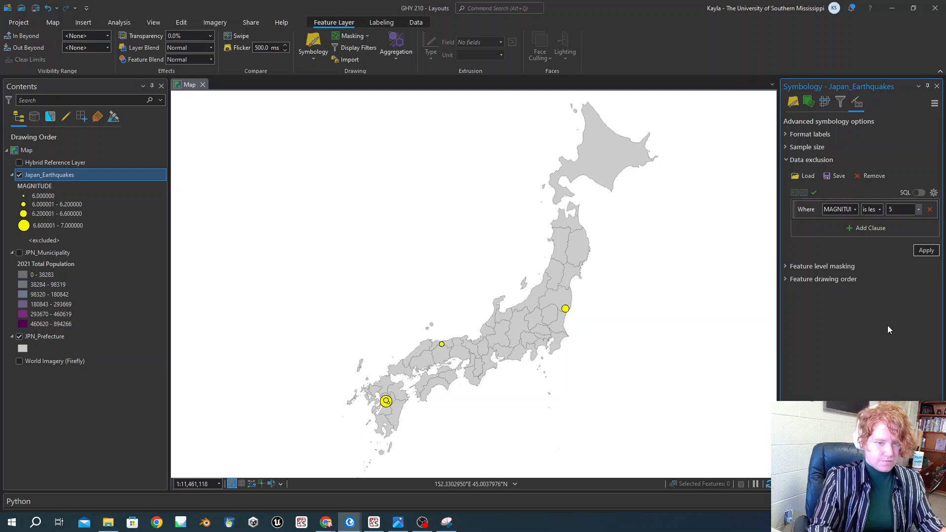
{"action": "left_click", "coordinate": [927, 249]}
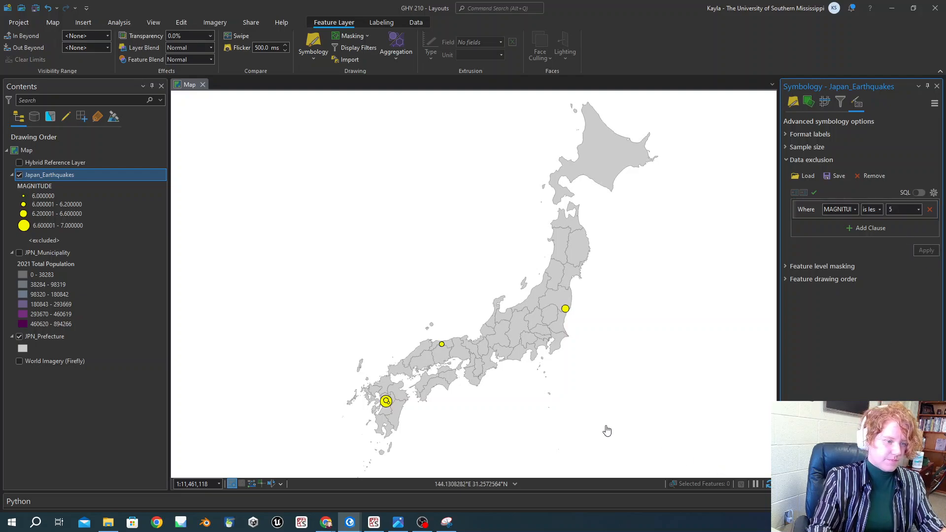
- Classify the earthquake magnitudes with the Natural Breaks (Jenks) method, keeping four classes and no normalization
{"action": "left_click", "coordinate": [793, 104]}
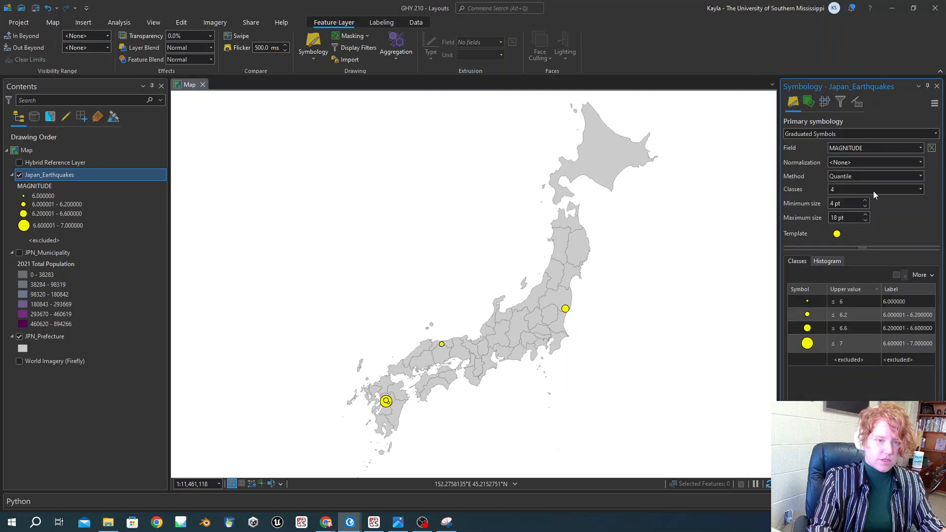
{"action": "left_click", "coordinate": [920, 176]}
{"action": "left_click", "coordinate": [866, 231]}
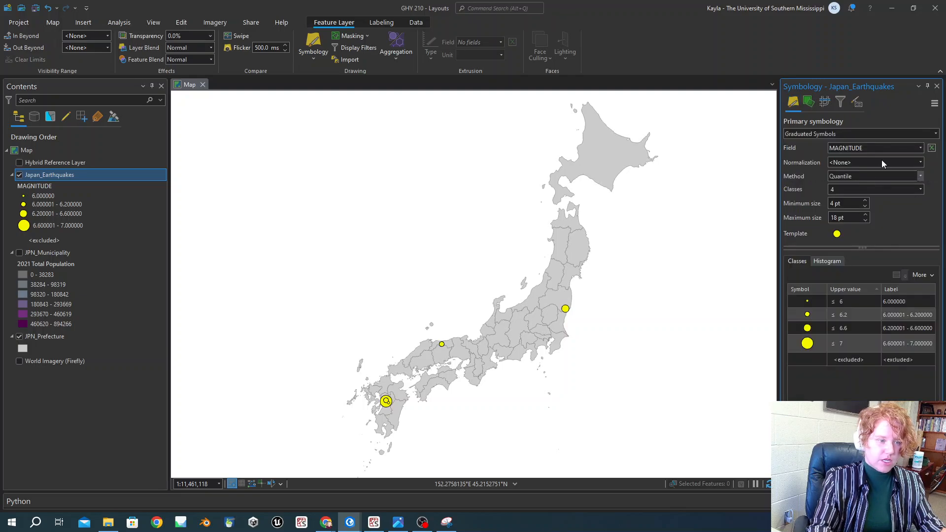
{"action": "left_click", "coordinate": [920, 162]}
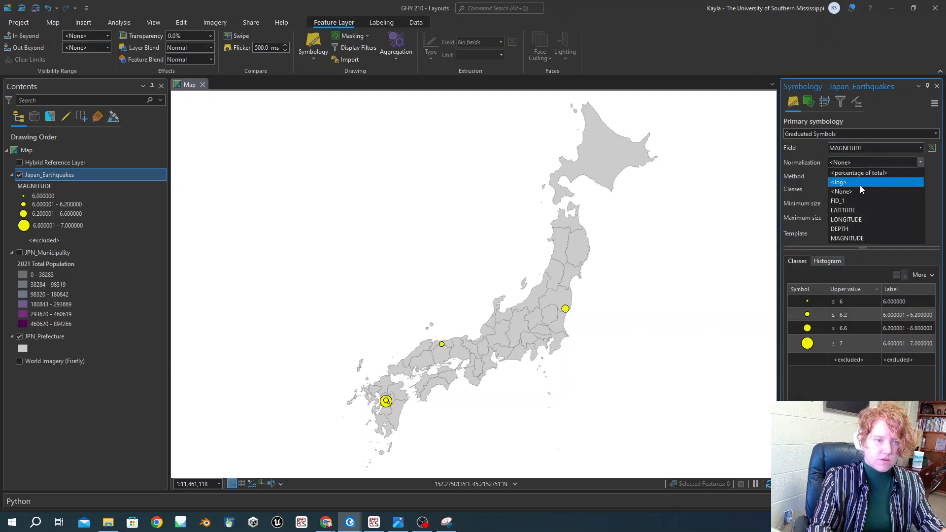
{"action": "left_click", "coordinate": [934, 237]}
{"action": "left_click", "coordinate": [912, 176]}
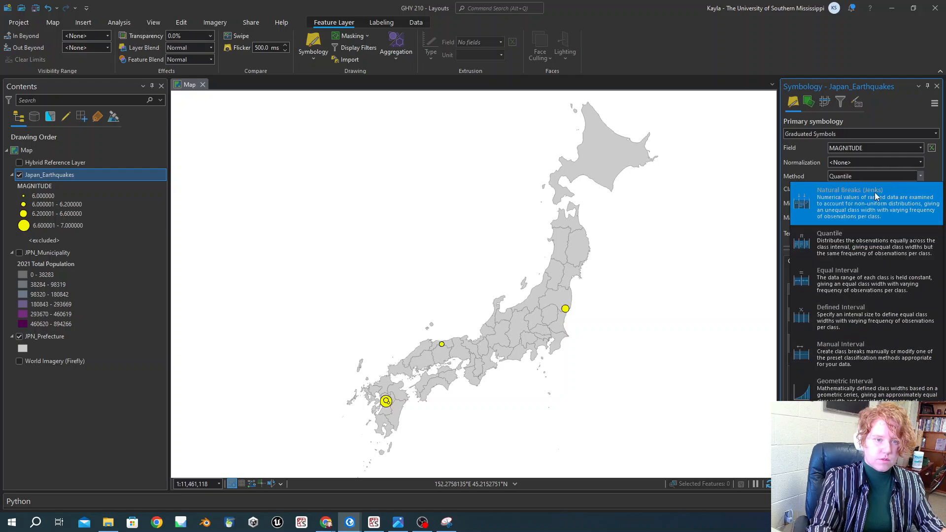
{"action": "left_click", "coordinate": [874, 192]}
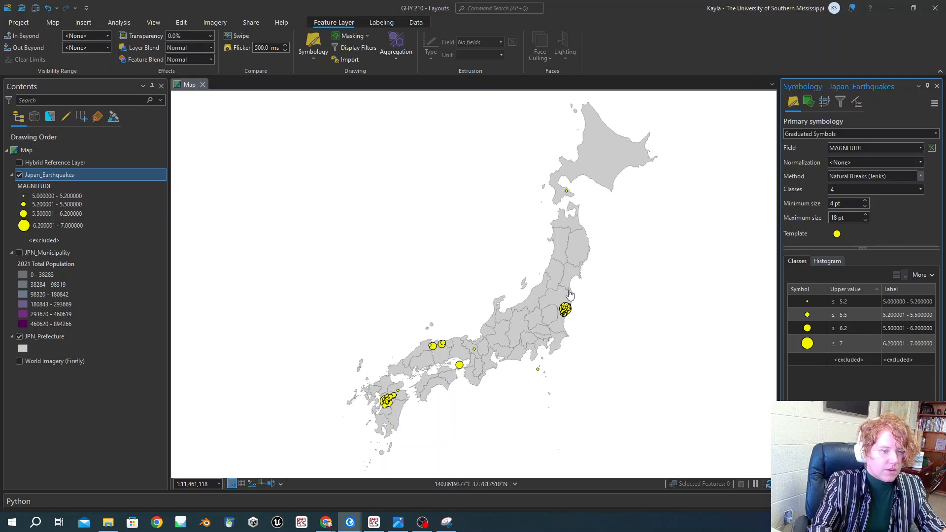
- Set the graduated earthquake symbols to a minimum size of 9 pt and a maximum size of 21 pt
{"action": "left_click", "coordinate": [816, 329]}
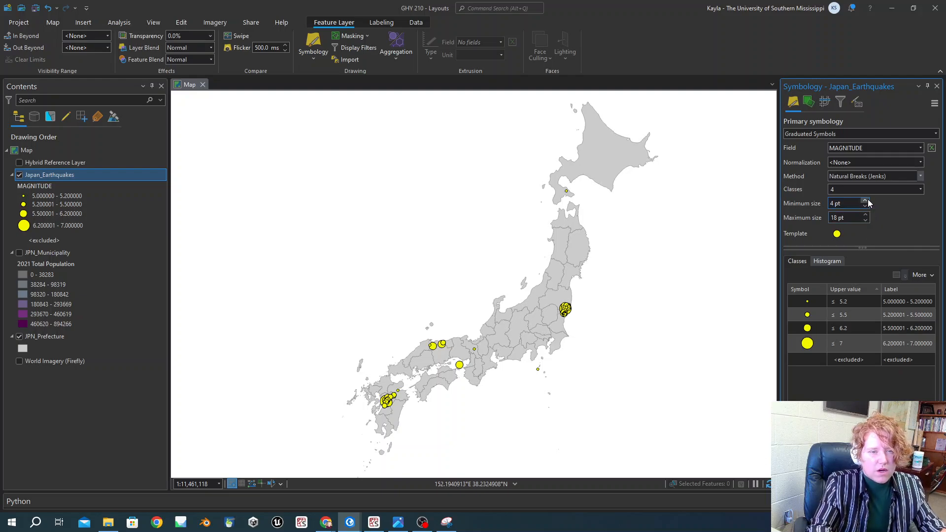
{"action": "left_click", "coordinate": [866, 216]}
{"action": "left_click", "coordinate": [866, 215]}
{"action": "left_click", "coordinate": [866, 215]}
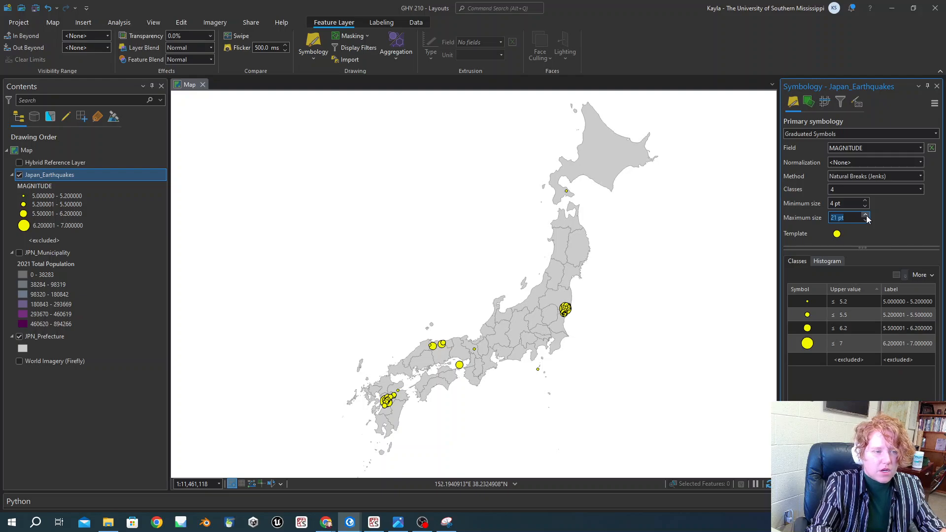
{"action": "left_click", "coordinate": [866, 202]}
{"action": "left_click", "coordinate": [866, 202]}
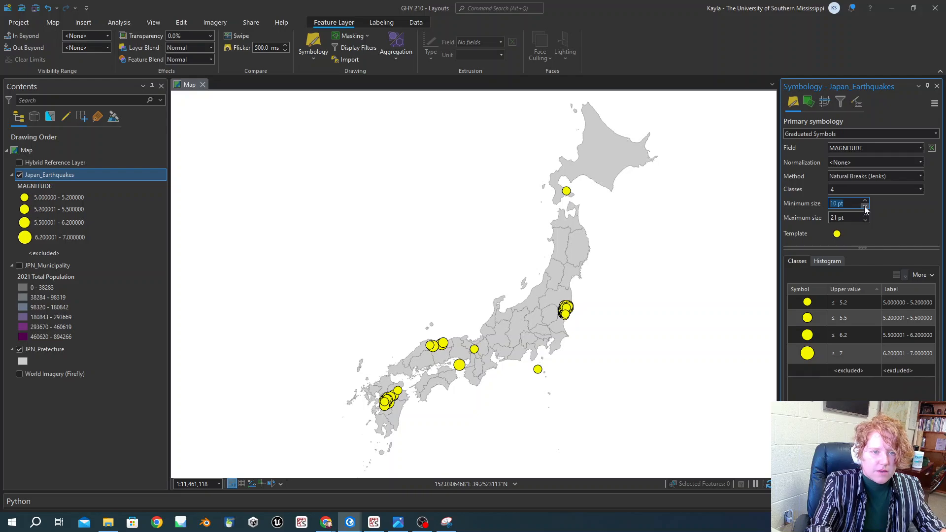
{"action": "key", "text": "Return"}
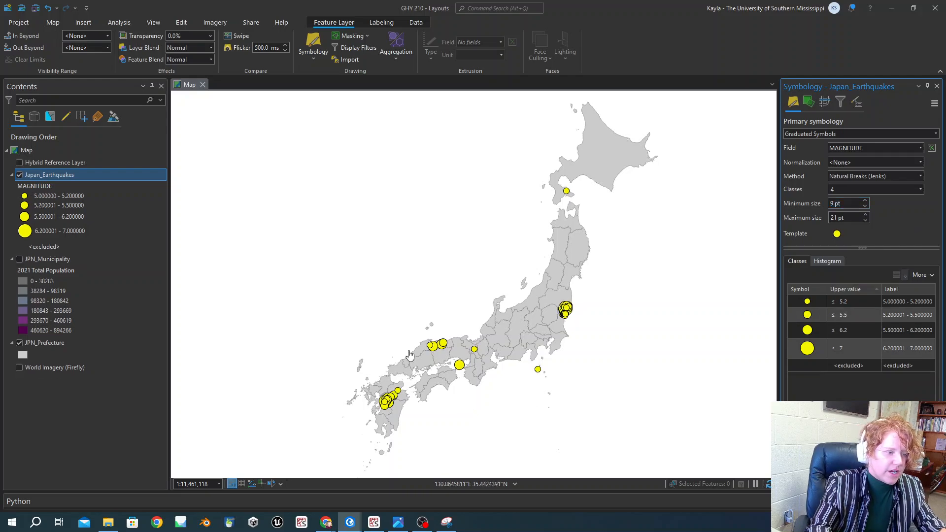
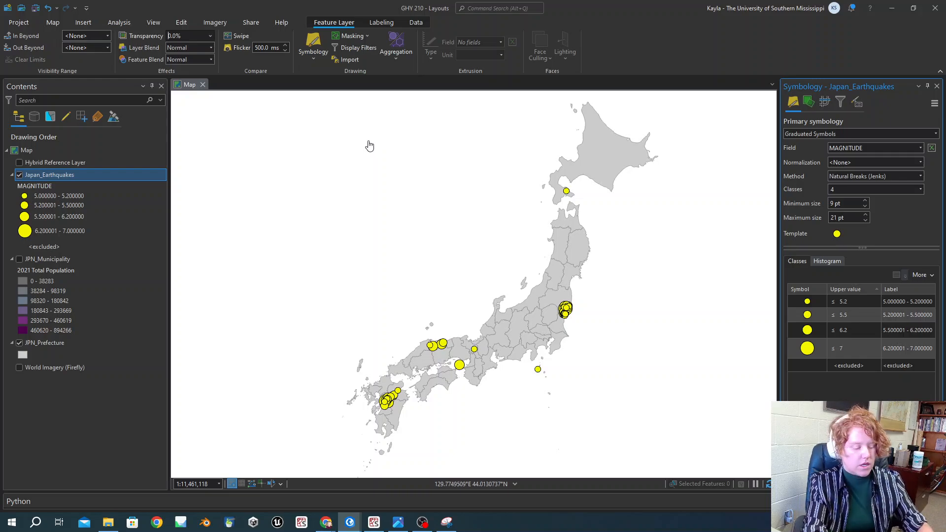
- Try 70% transparency on the Japan_Earthquakes layer and reduce it to 40%
{"action": "type", "text": "7"}
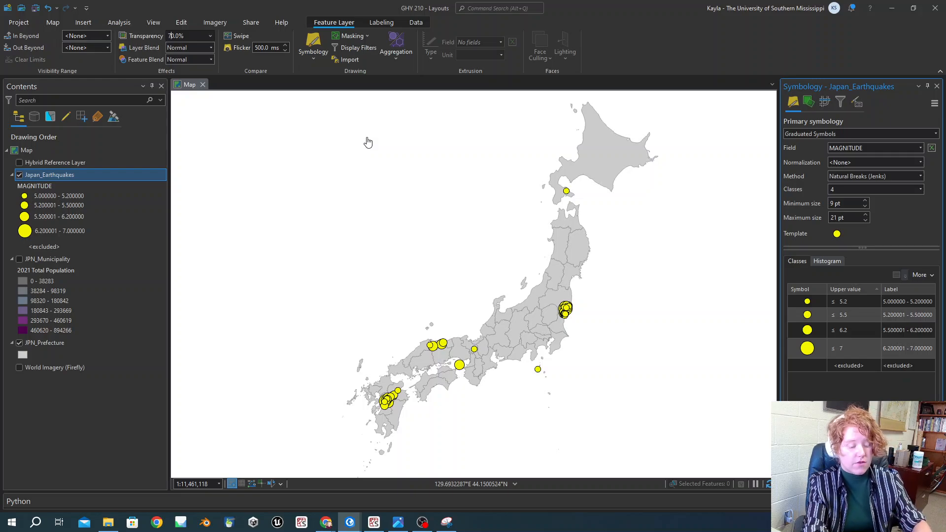
{"action": "key", "text": "Return"}
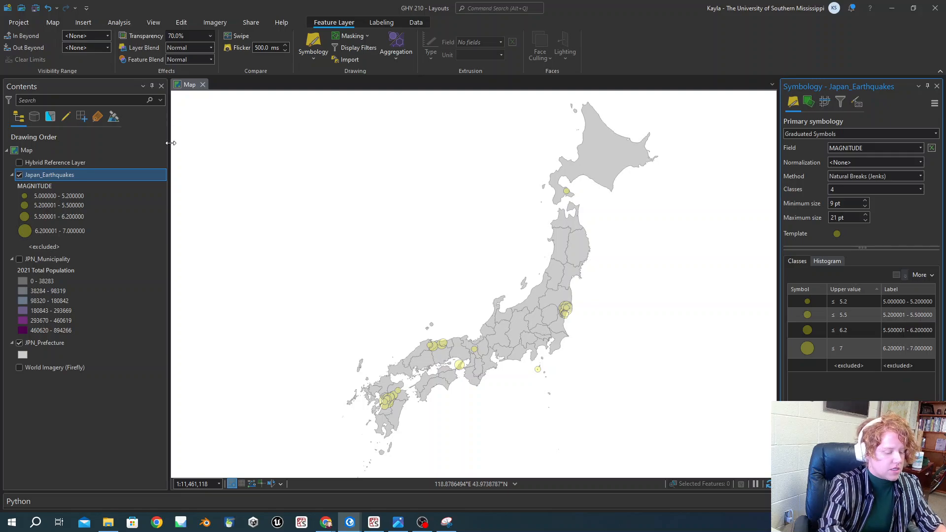
{"action": "key", "text": "BackSpace"}
{"action": "type", "text": "4"}
{"action": "key", "text": "Return"}
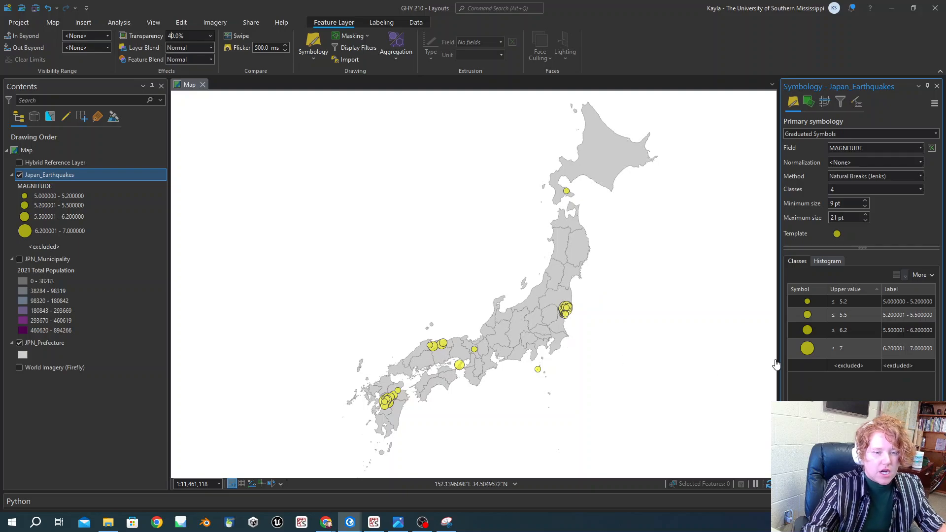
- Set the earthquake template symbol's fill to a muted brown and its outline to No color
{"action": "left_click", "coordinate": [808, 348]}
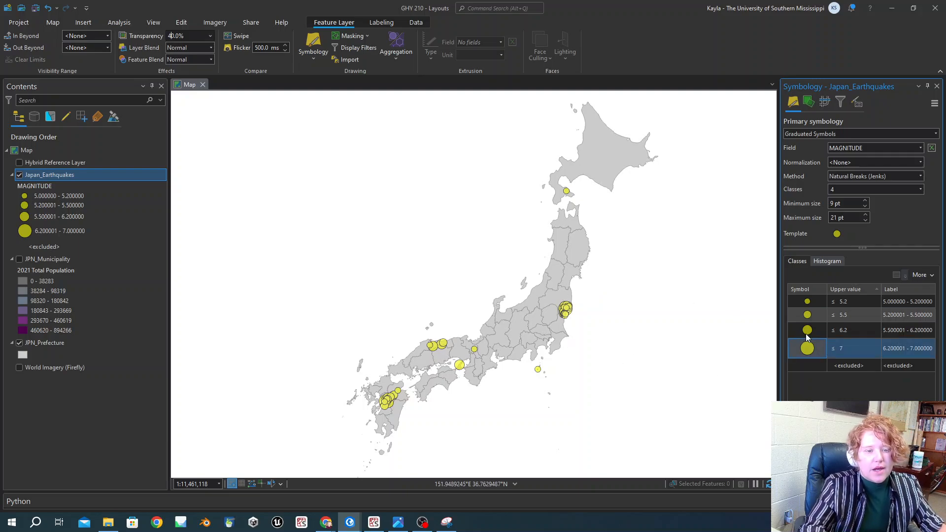
{"action": "left_click", "coordinate": [839, 234]}
{"action": "left_click", "coordinate": [823, 111]}
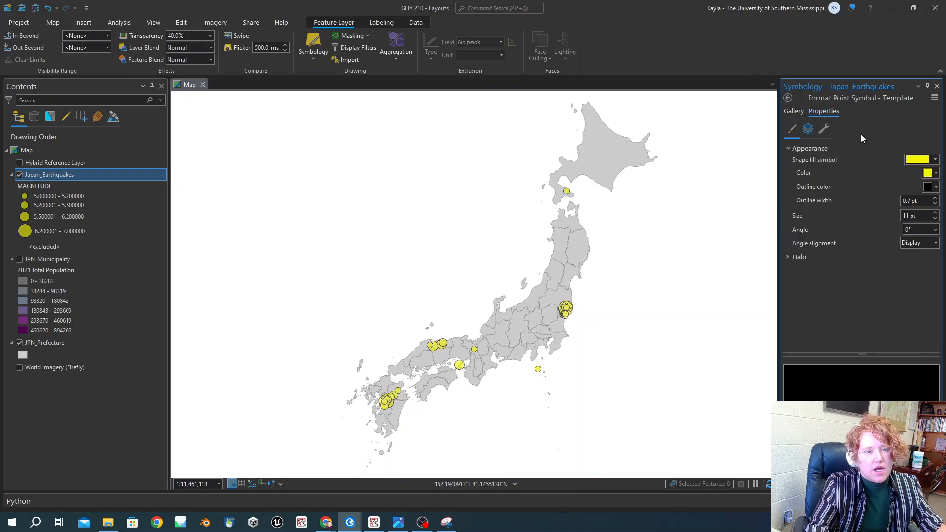
{"action": "left_click", "coordinate": [933, 173]}
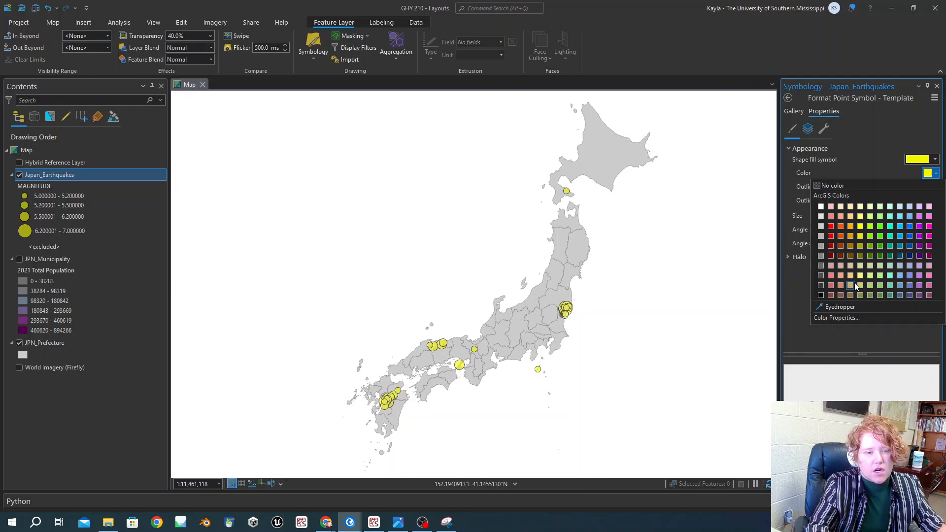
{"action": "left_click", "coordinate": [852, 295]}
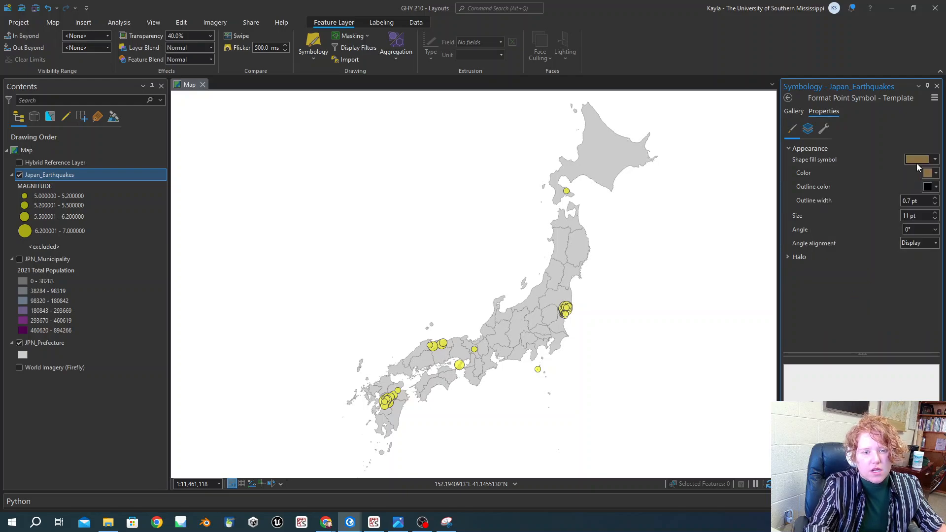
{"action": "left_click", "coordinate": [936, 187]}
{"action": "left_click", "coordinate": [889, 201]}
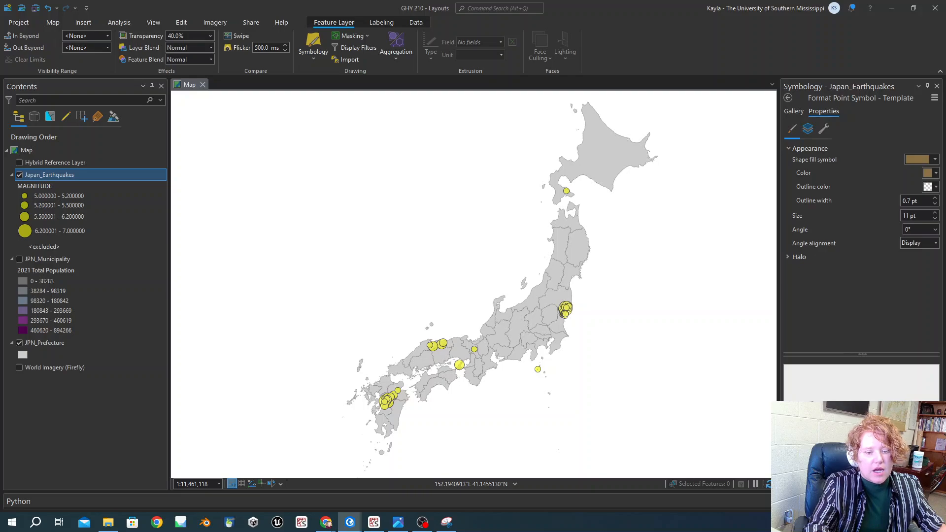
- Give the earthquake template symbol a dark brown outline with a width of 0.3 pt
{"action": "left_click", "coordinate": [935, 187]}
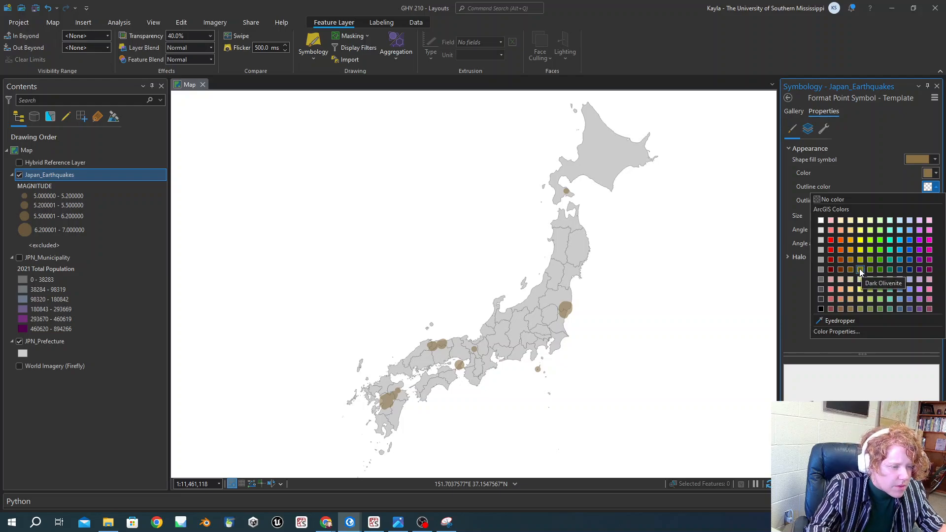
{"action": "left_click", "coordinate": [902, 123]}
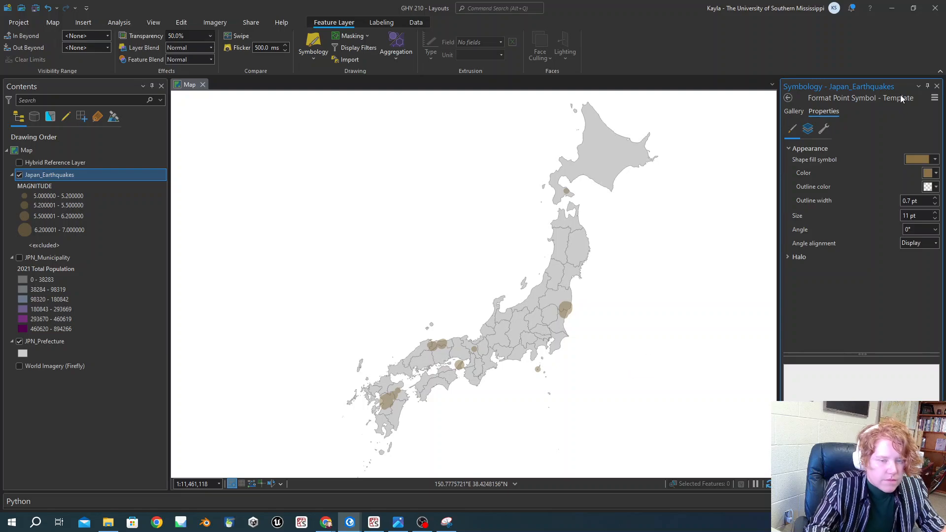
{"action": "left_click", "coordinate": [928, 188]}
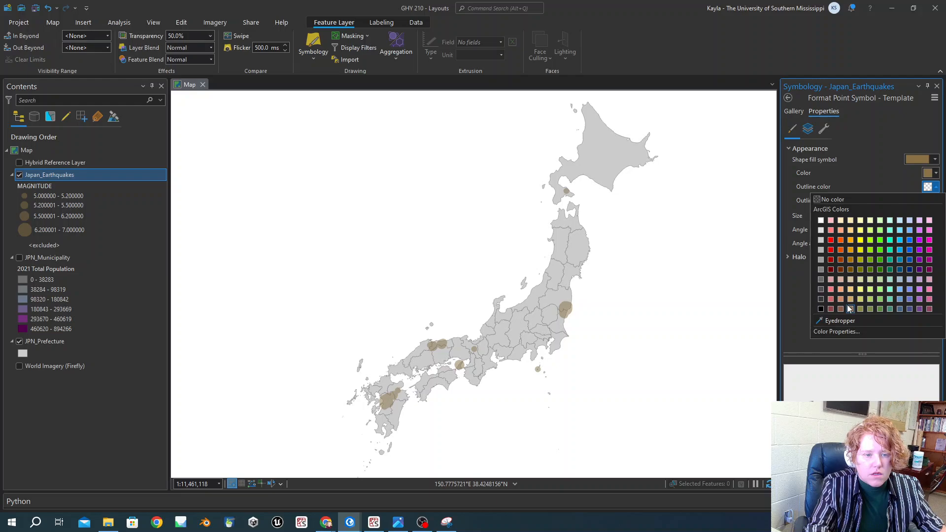
{"action": "left_click", "coordinate": [850, 271]}
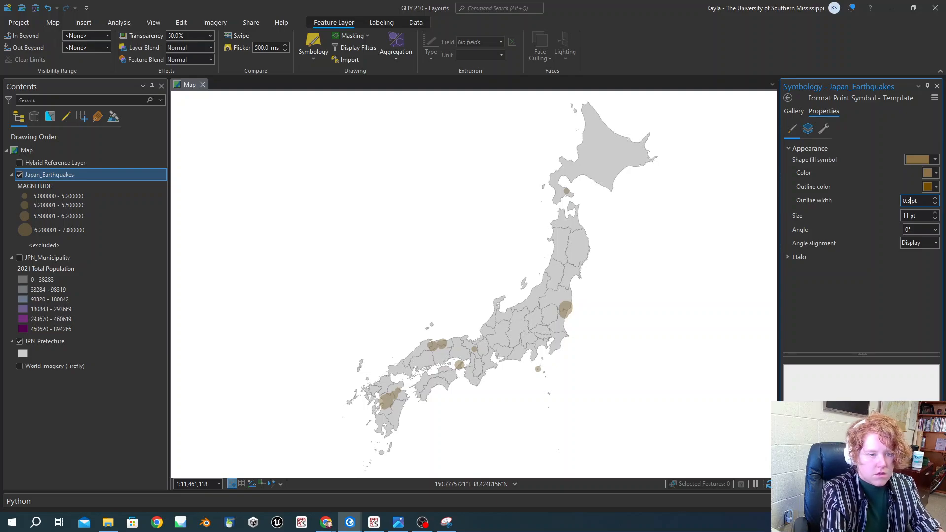
{"action": "key", "text": "Return"}
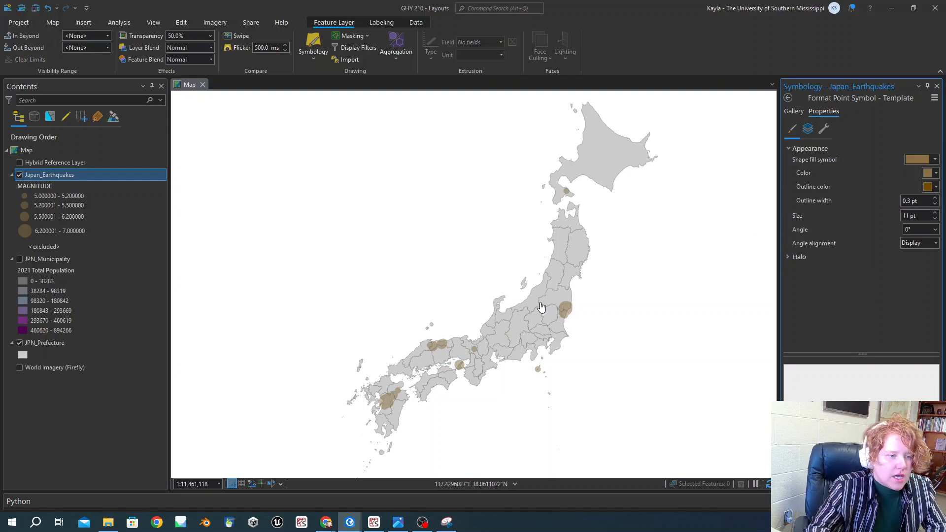
- Examine the overlapping earthquake symbols along Japan's east coast and across the whole country at different map scales
{"action": "scroll", "coordinate": [567, 316], "scroll_direction": "up", "scroll_amount": 3}
{"action": "scroll", "coordinate": [567, 310], "scroll_direction": "up", "scroll_amount": 3}
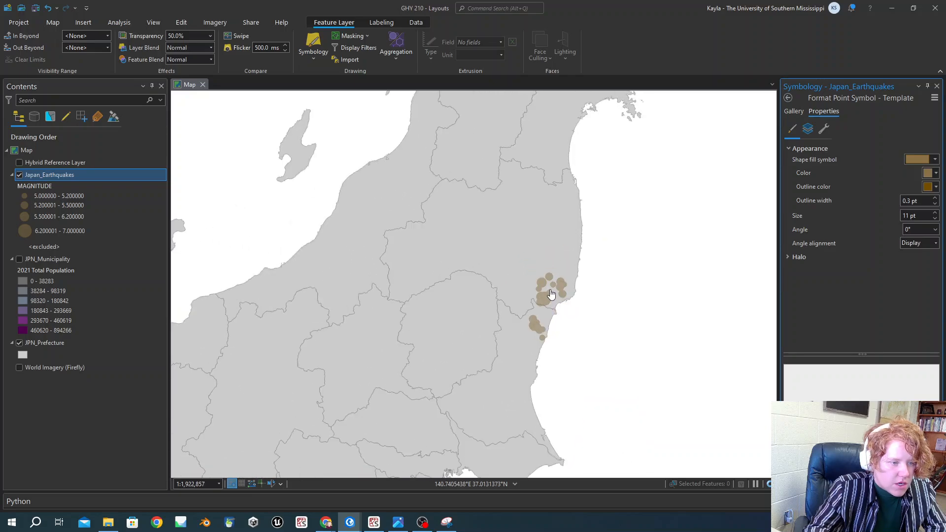
{"action": "scroll", "coordinate": [548, 305], "scroll_direction": "down", "scroll_amount": 3}
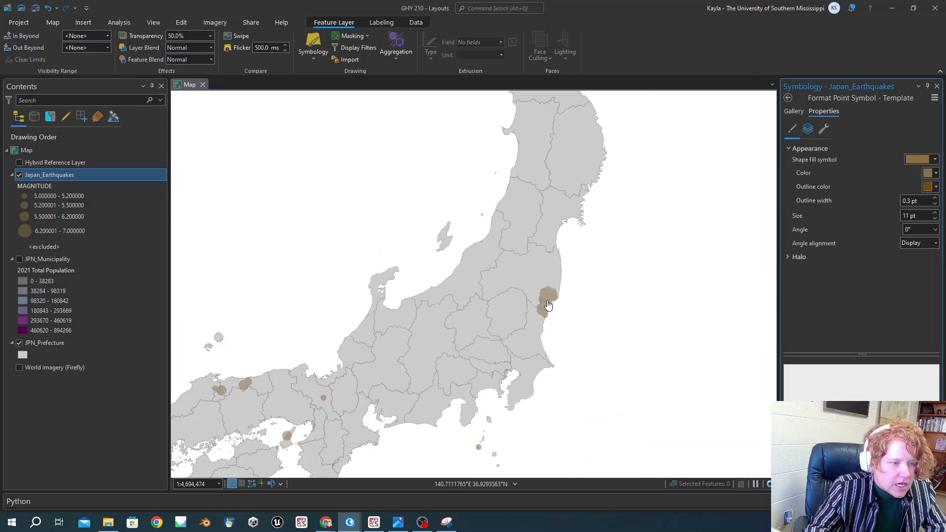
{"action": "scroll", "coordinate": [377, 364], "scroll_direction": "down", "scroll_amount": 1}
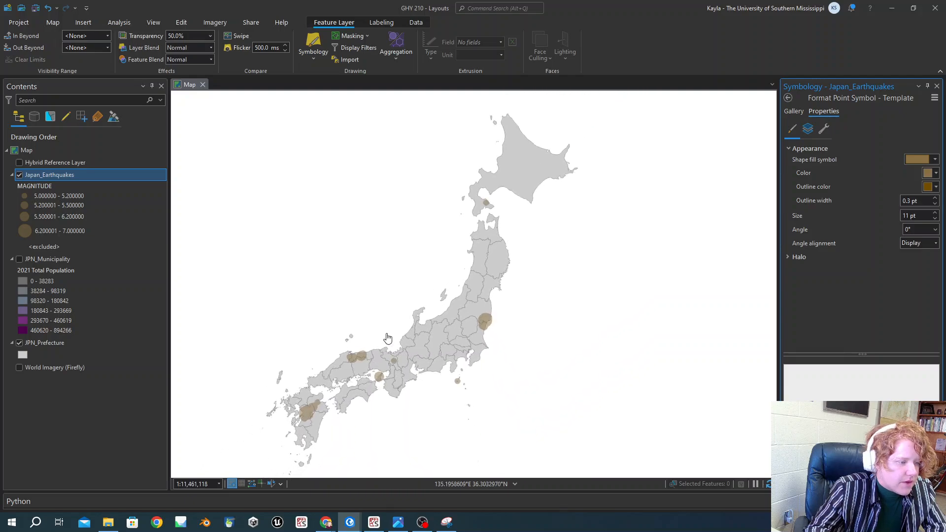
{"action": "left_click_drag", "start_coordinate": [388, 339], "coordinate": [387, 358]}
{"action": "left_click_drag", "start_coordinate": [425, 329], "coordinate": [450, 313]}
{"action": "scroll", "coordinate": [451, 309], "scroll_direction": "up", "scroll_amount": 2}
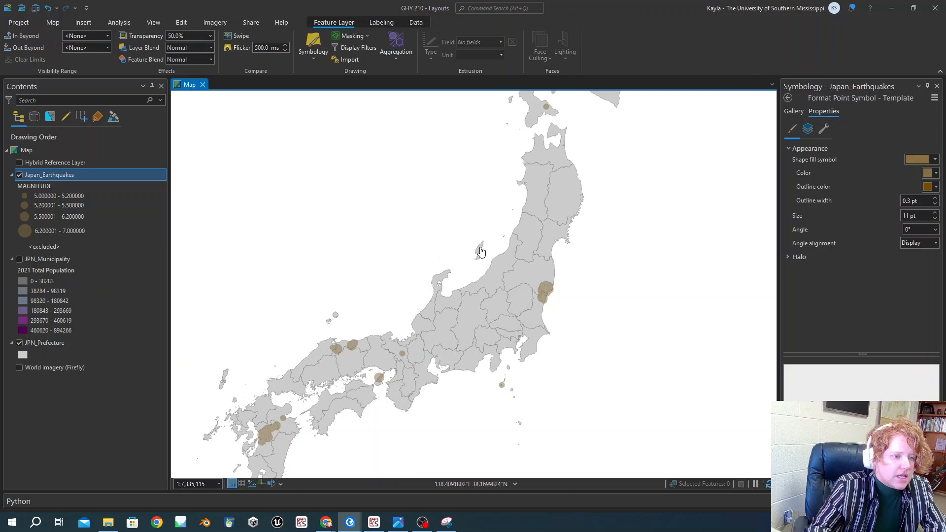
{"action": "scroll", "coordinate": [479, 250], "scroll_direction": "down", "scroll_amount": 2}
{"action": "left_click_drag", "start_coordinate": [482, 250], "coordinate": [492, 270]}
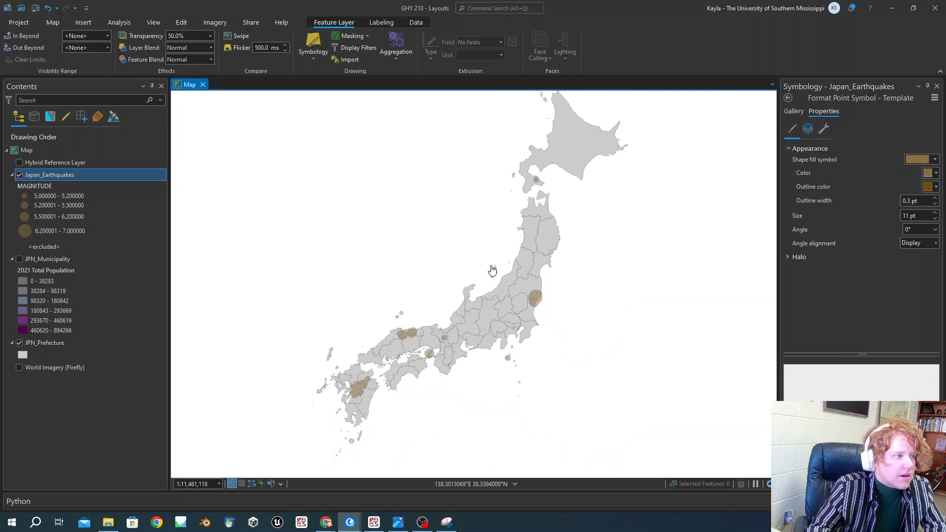
- Set the Japan_Earthquakes layer transparency back to 40%
{"action": "left_click", "coordinate": [172, 36]}
{"action": "key", "text": "BackSpace"}
{"action": "type", "text": "4"}
{"action": "key", "text": "Return"}
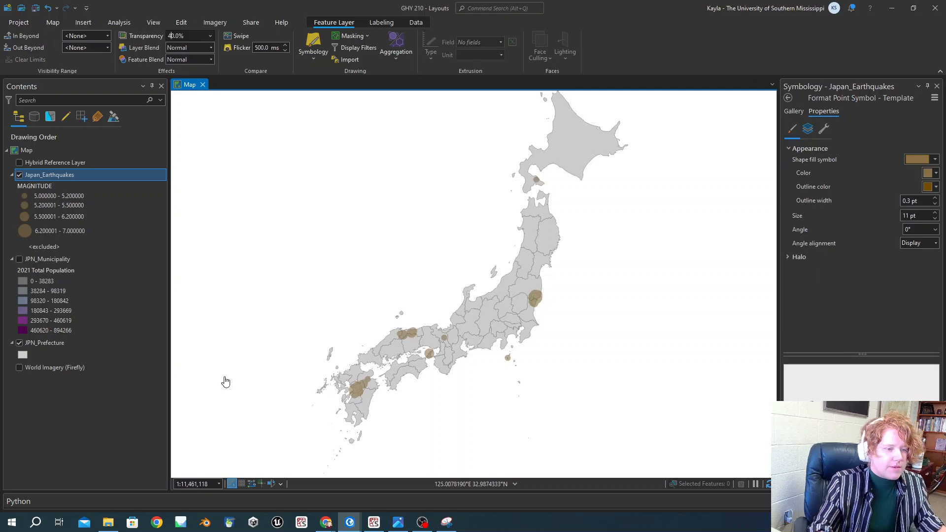
- Recenter Japan in the map and bring the image GHY 210 - Seismic Risk in Japan.png in the photo viewer over it for comparison
{"action": "left_click_drag", "start_coordinate": [442, 264], "coordinate": [435, 281]}
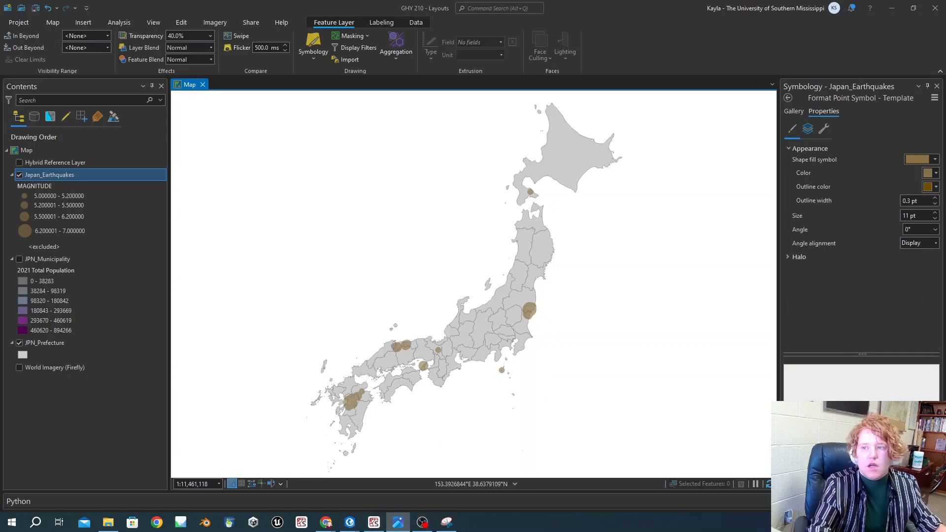
{"action": "left_click_drag", "start_coordinate": [945, 74], "coordinate": [629, 47]}
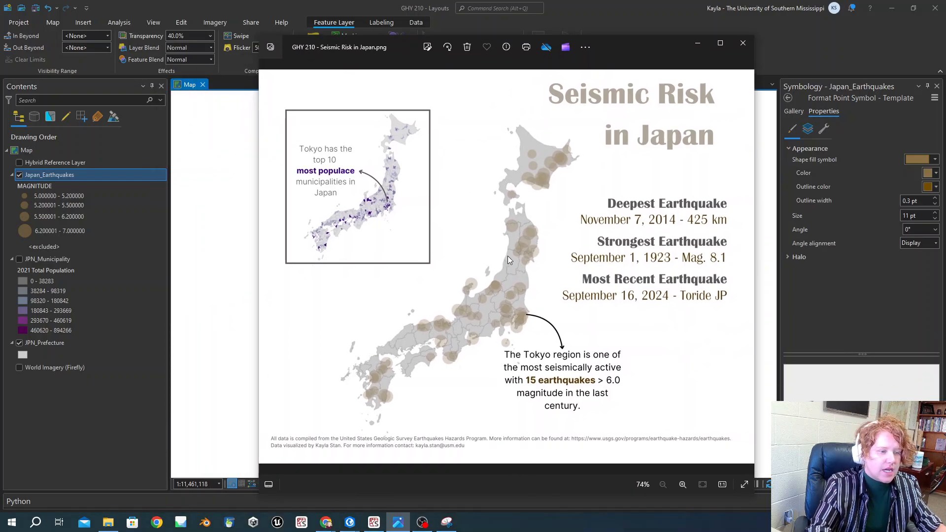
- Minimize the reference image and capture a rectangular Snipping Tool screenshot of the whole Japan earthquake map
{"action": "left_click", "coordinate": [696, 43]}
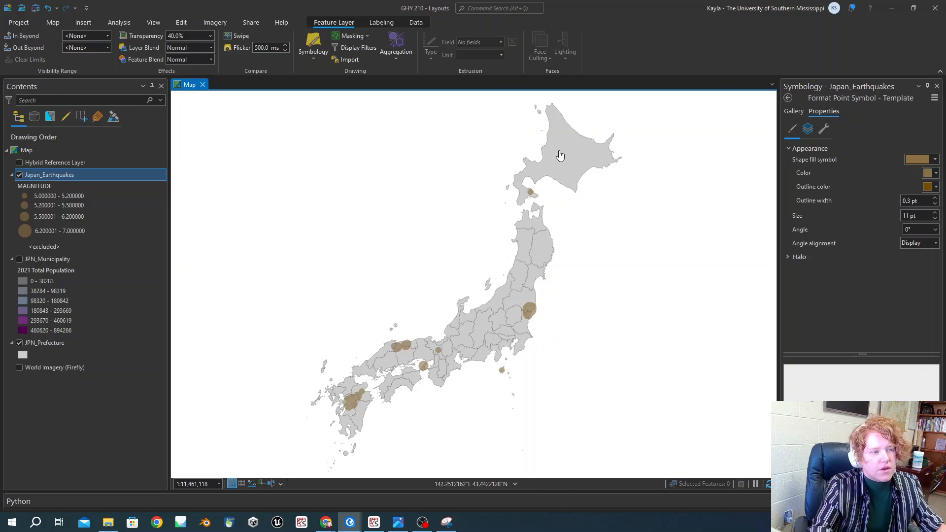
{"action": "left_click", "coordinate": [447, 523]}
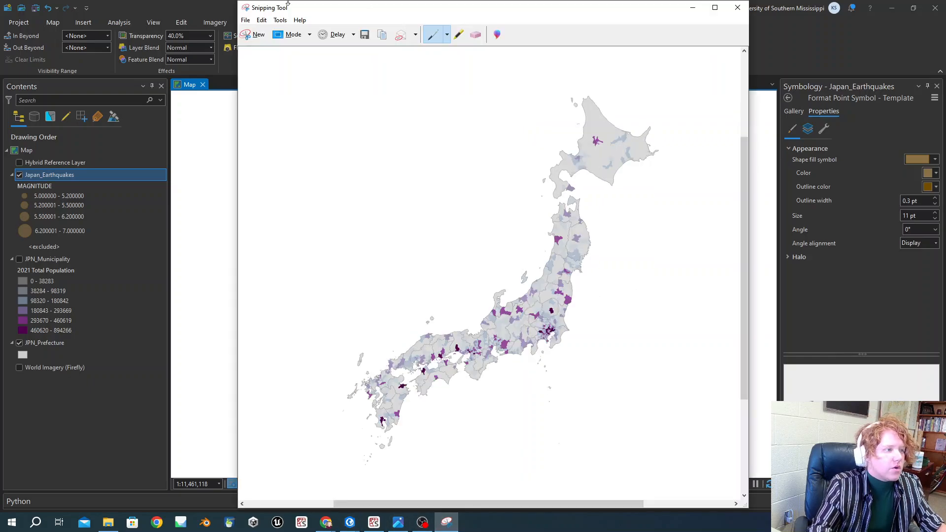
{"action": "left_click", "coordinate": [260, 35]}
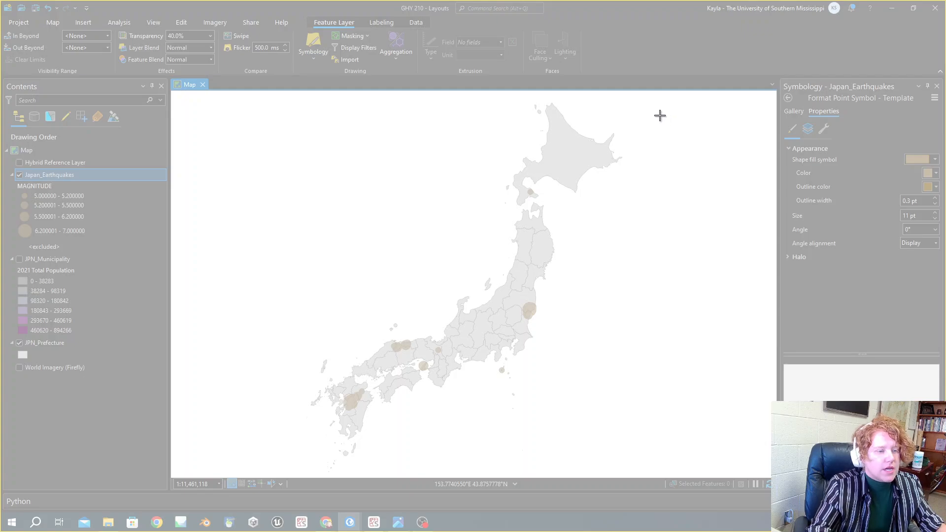
{"action": "left_click_drag", "start_coordinate": [649, 102], "coordinate": [285, 469]}
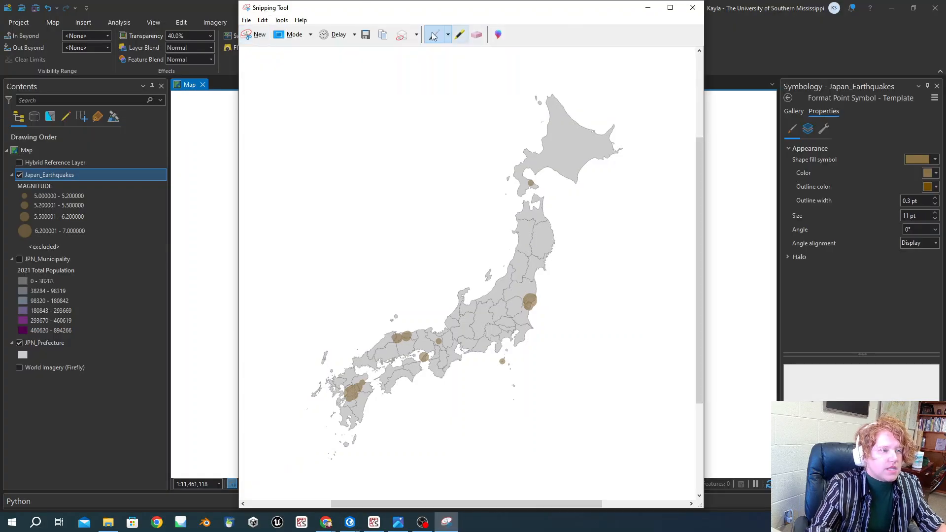
- Save the snip as a JPEG file named Earthquake Map in the Japan Earthquake pictures folder
{"action": "left_click", "coordinate": [366, 35]}
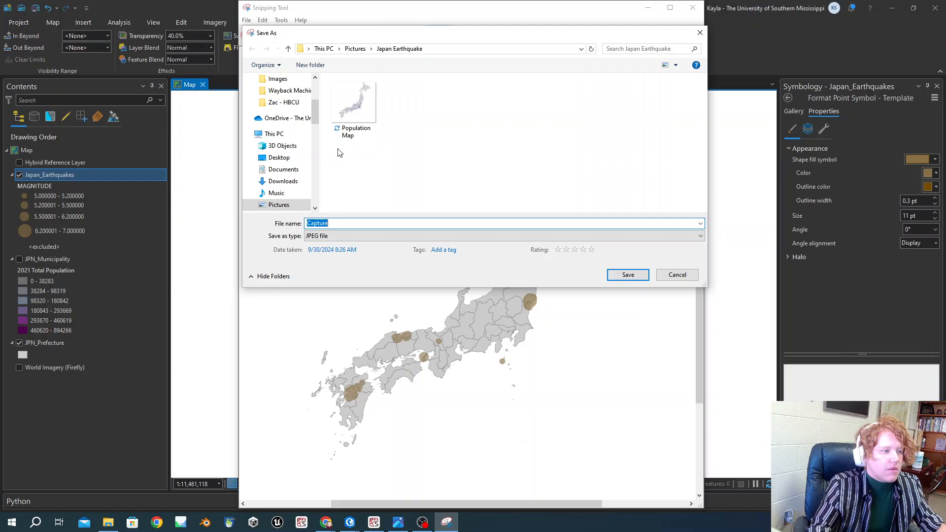
{"action": "left_click", "coordinate": [353, 106]}
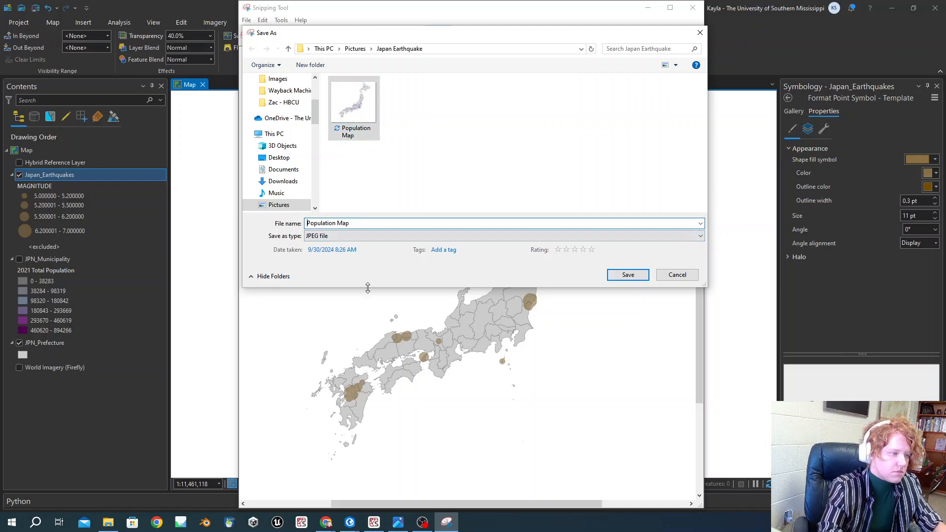
{"action": "key", "text": "ctrl+shift+Right"}
{"action": "key", "text": "shift+Left"}
{"action": "type", "text": "thquake"}
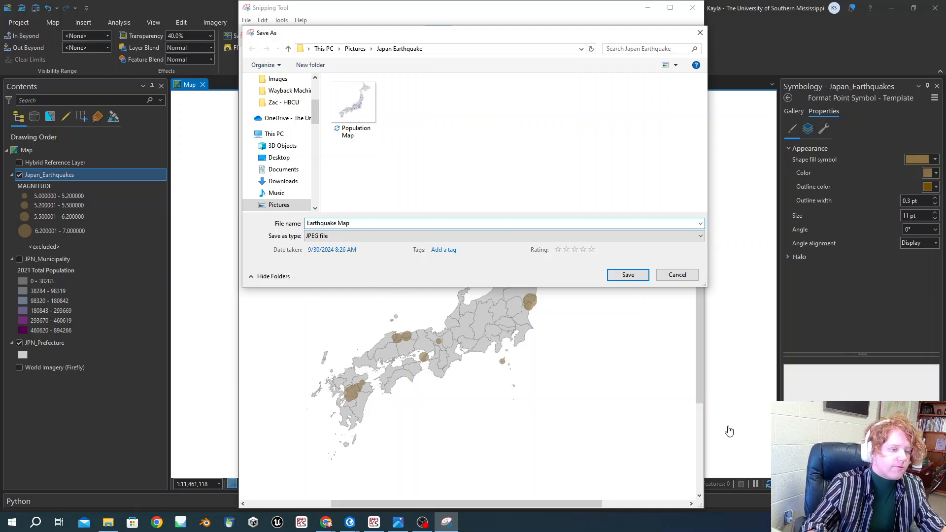
{"action": "left_click", "coordinate": [626, 274]}
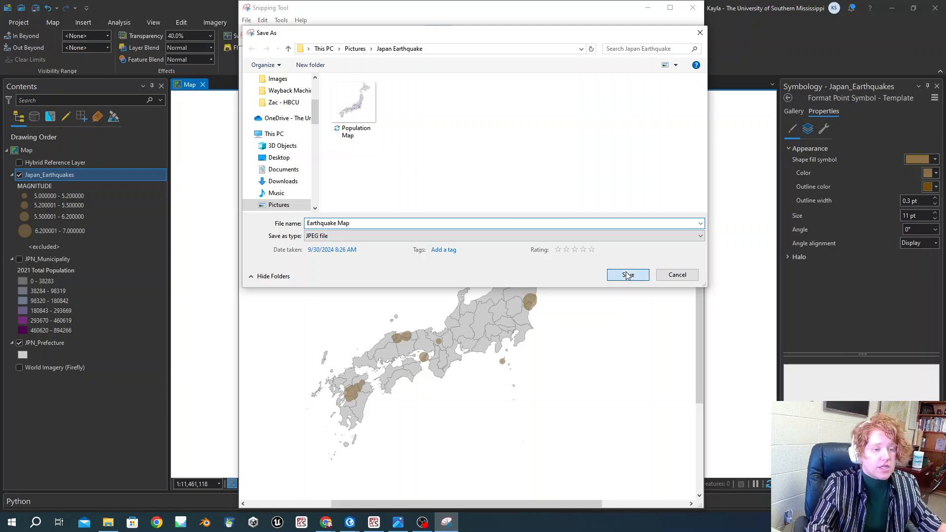